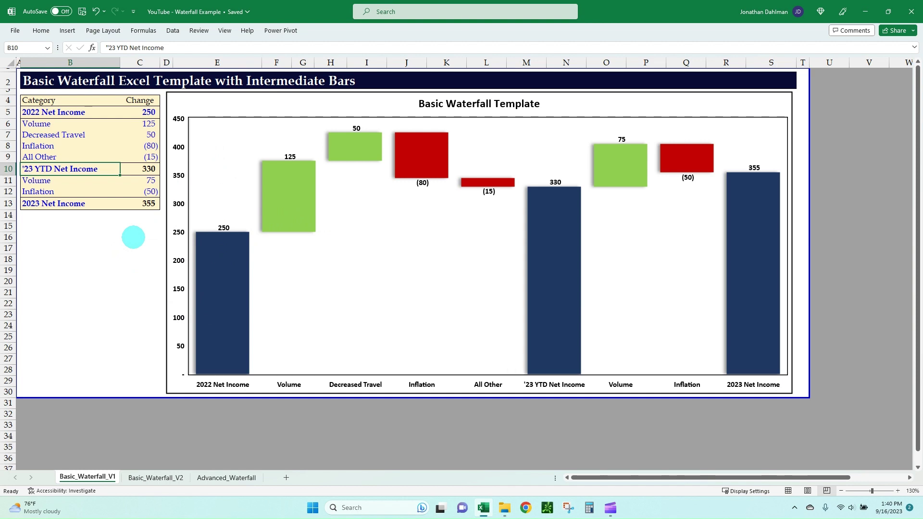
pyautogui.click(134, 238)
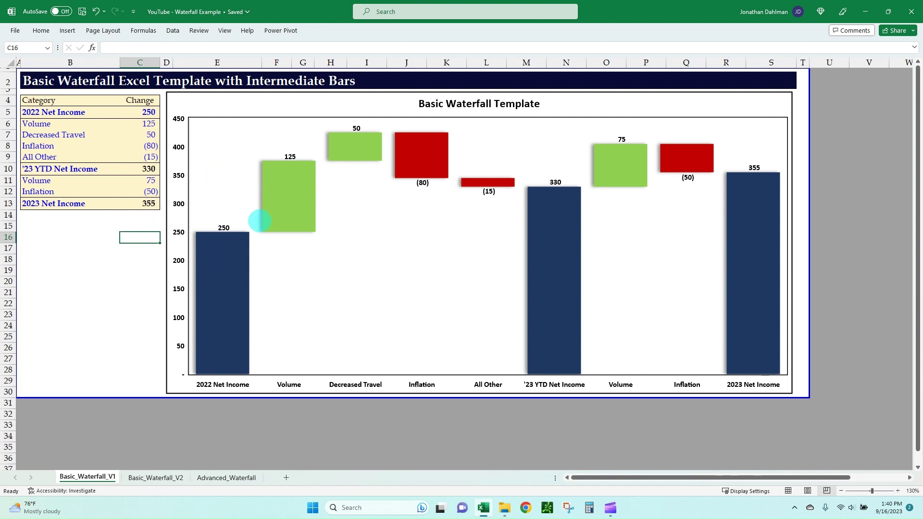
pyautogui.moveTo(307, 164)
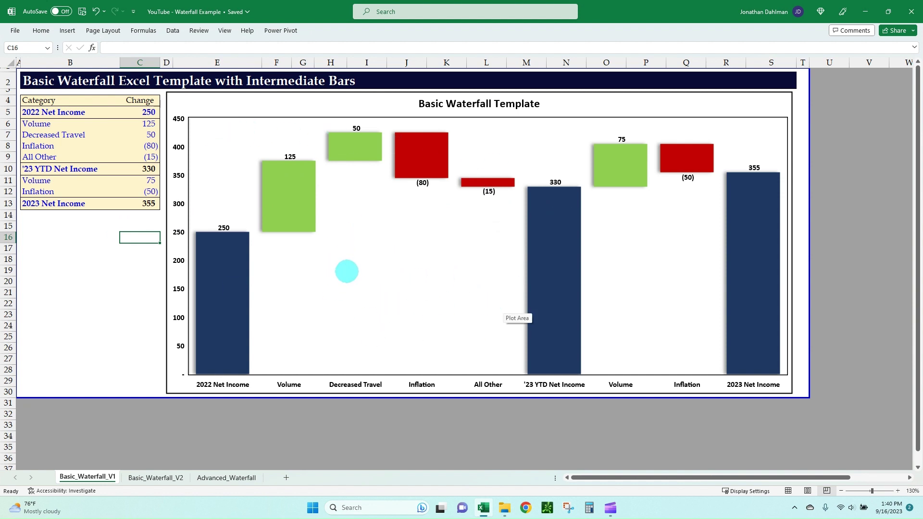
pyautogui.moveTo(226, 289)
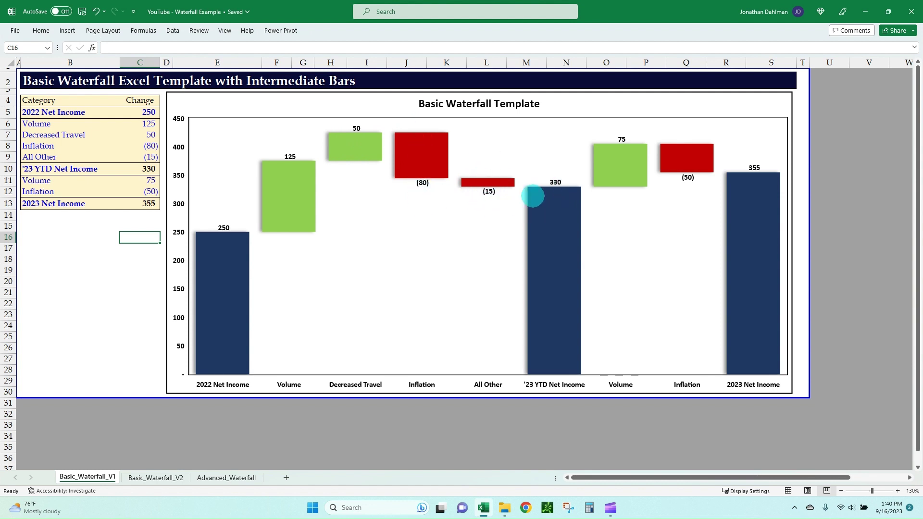
pyautogui.moveTo(566, 215)
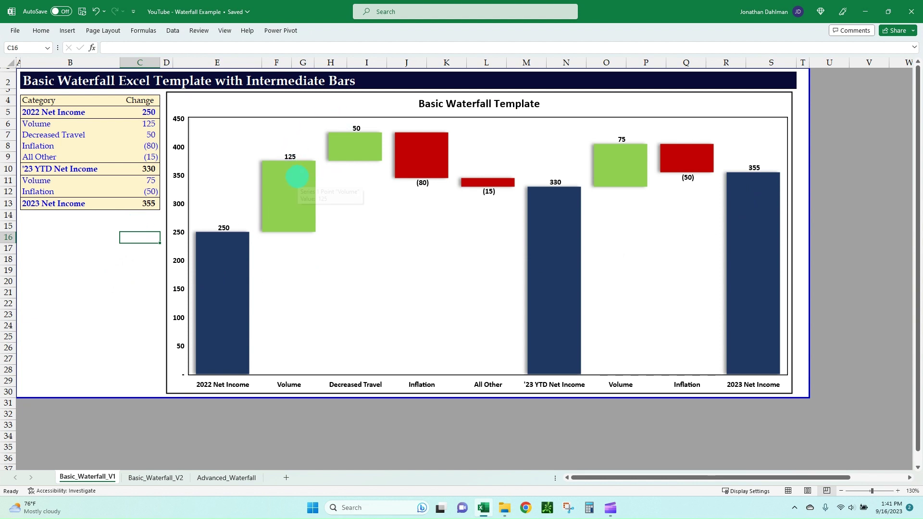
pyautogui.moveTo(297, 176)
pyautogui.moveTo(371, 141)
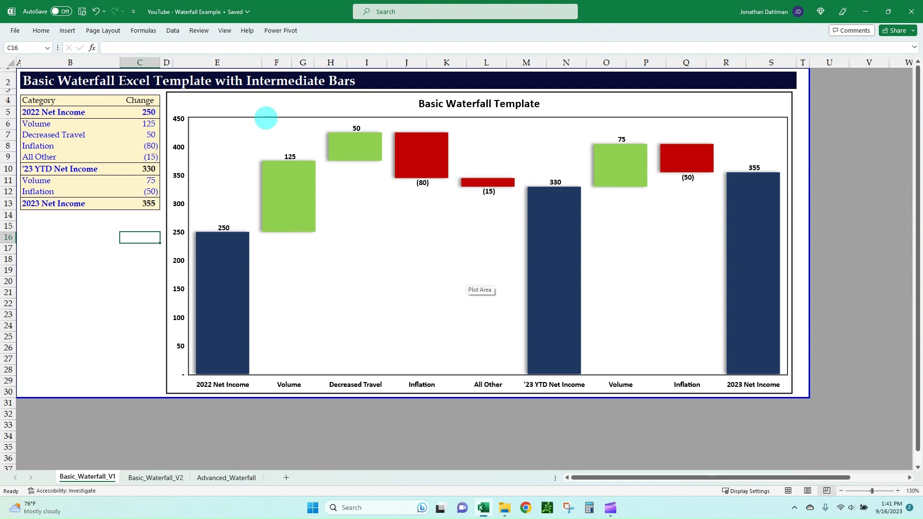
# Step: Delete the existing waterfall chart from the Basic_Waterfall_V1 sheet
pyautogui.click(260, 99)
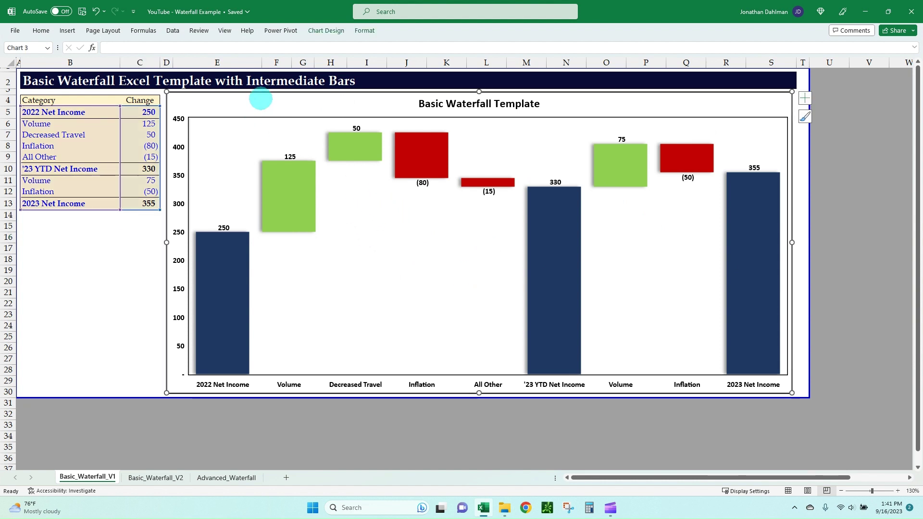
pyautogui.press('Delete')
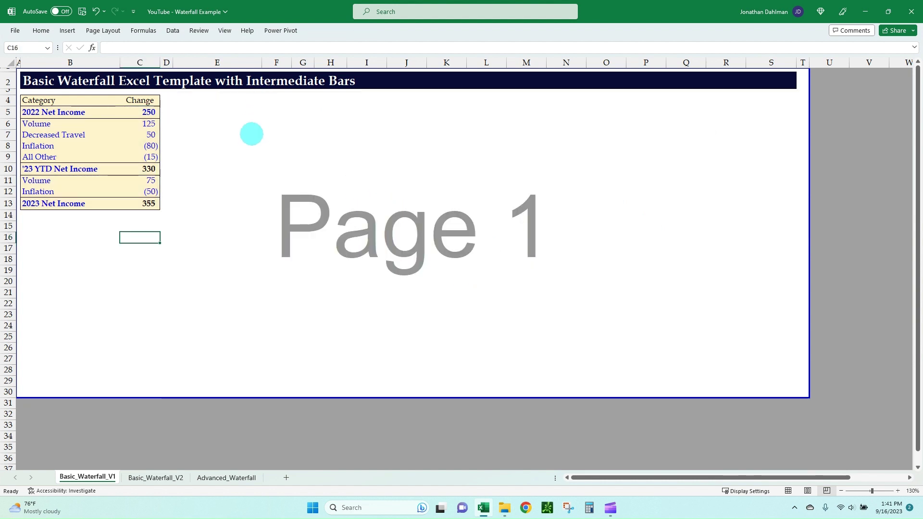
# Step: Review the net income table's starting value, change amounts and the SUM formulas behind the '23 YTD and 2023 Net Income rows
pyautogui.click(54, 113)
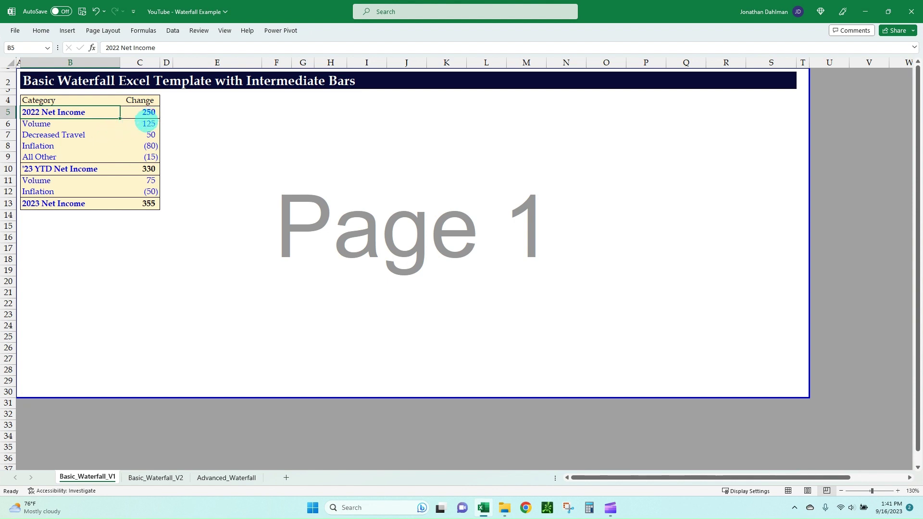
pyautogui.click(148, 112)
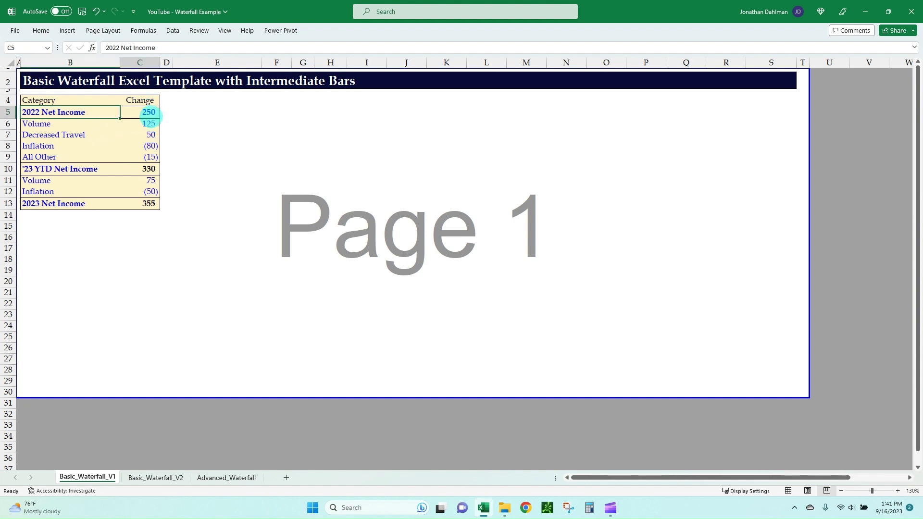
pyautogui.click(148, 124)
pyautogui.click(149, 135)
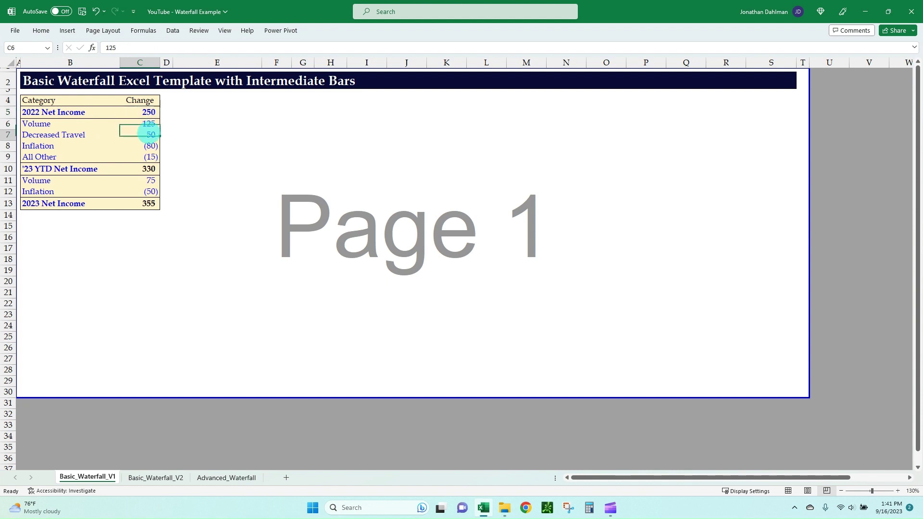
pyautogui.click(149, 146)
pyautogui.click(149, 157)
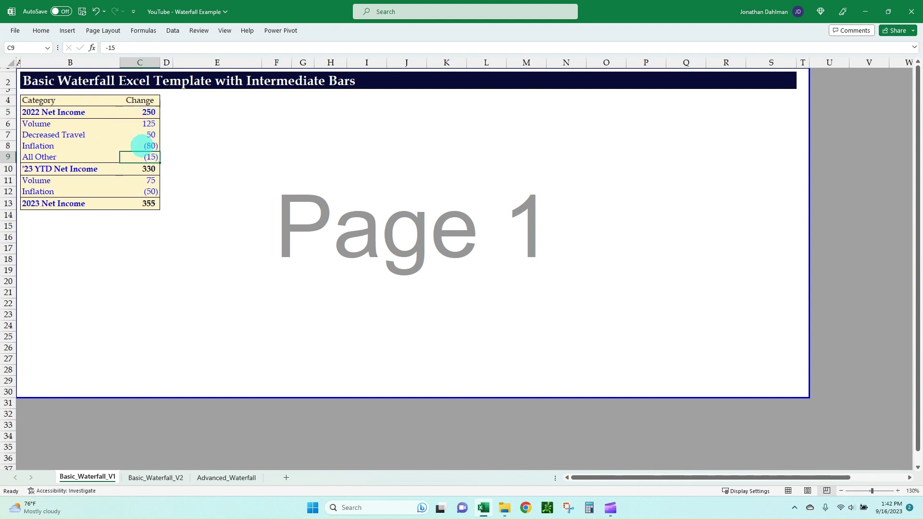
pyautogui.click(140, 169)
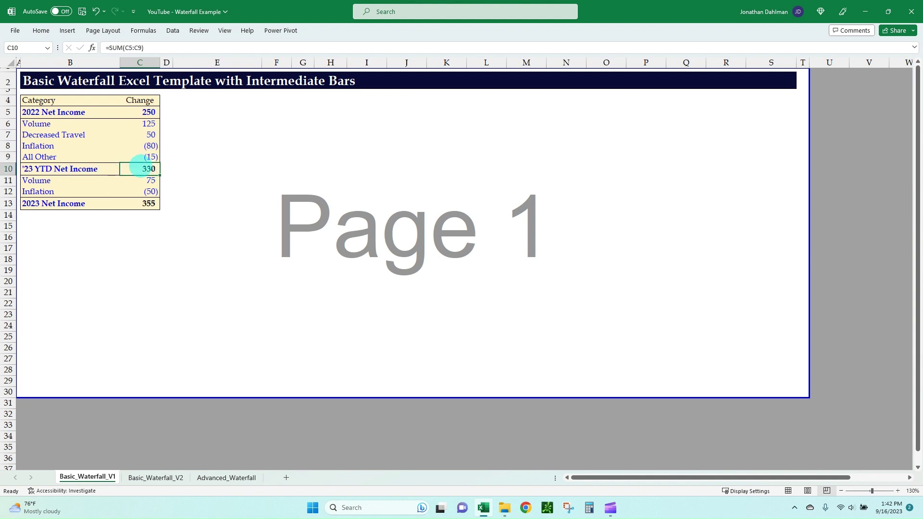
pyautogui.press('F2')
pyautogui.press('Escape')
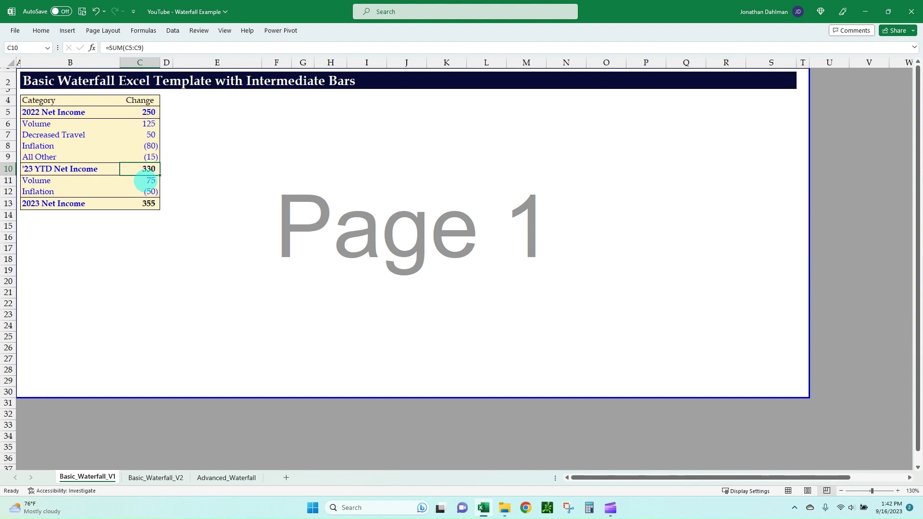
pyautogui.click(145, 181)
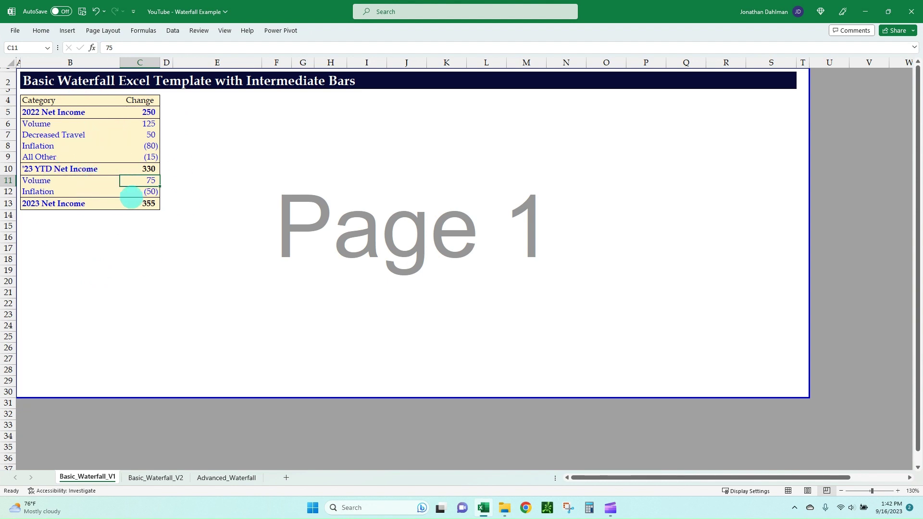
pyautogui.click(137, 202)
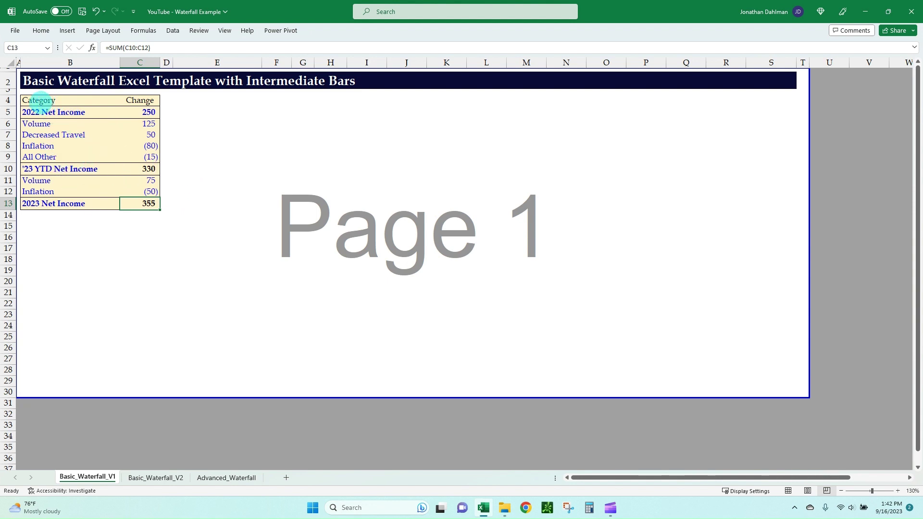
# Step: Insert a waterfall chart from the data in B4:C13 and enlarge it to span about columns E to R, rows 4 to 30
pyautogui.moveTo(38, 100); pyautogui.dragTo(140, 200)
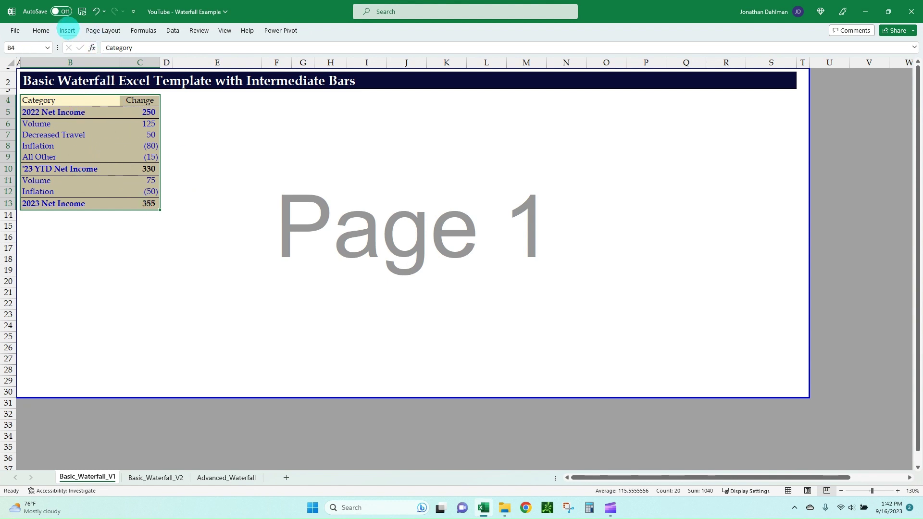
pyautogui.click(67, 30)
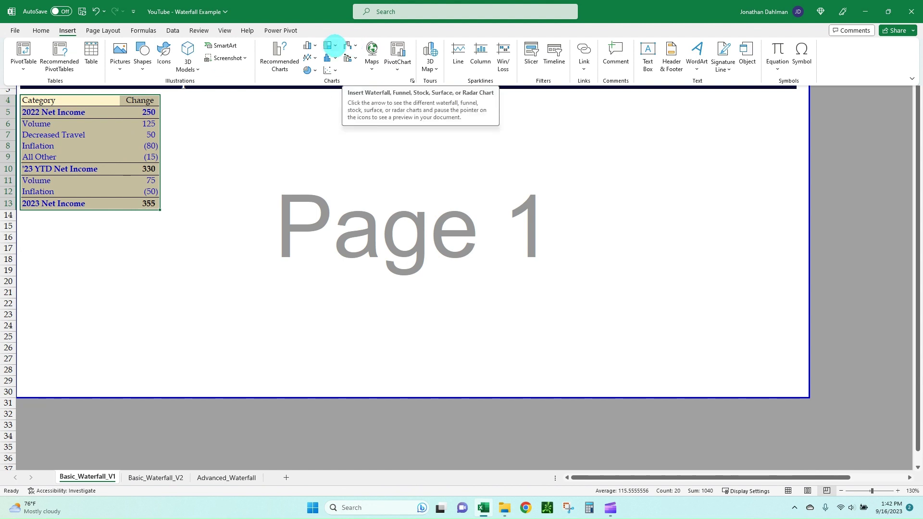
pyautogui.click(352, 45)
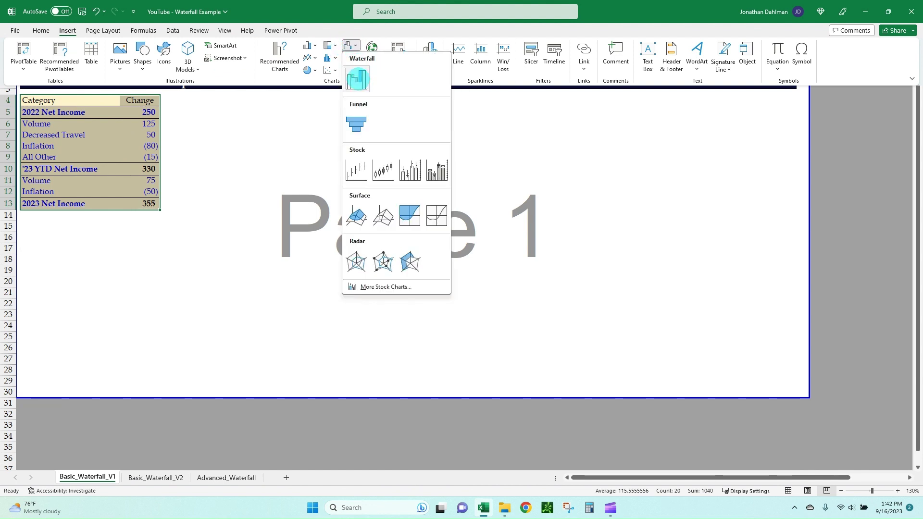
pyautogui.click(356, 79)
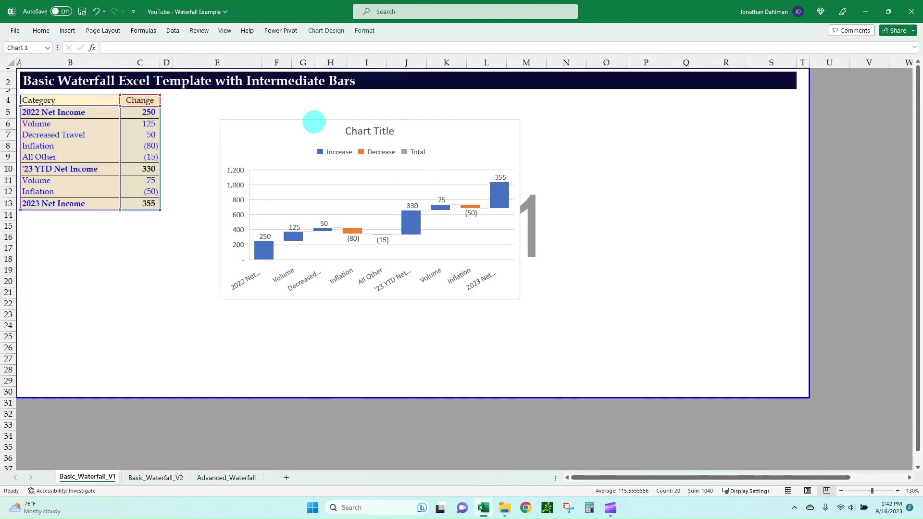
pyautogui.moveTo(314, 122); pyautogui.dragTo(274, 96)
pyautogui.moveTo(477, 273); pyautogui.dragTo(733, 391)
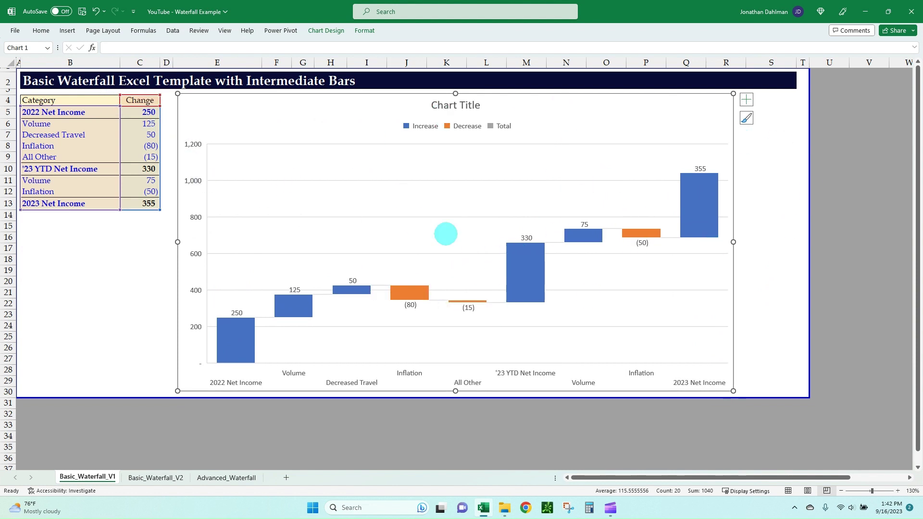
# Step: Set the chart's 2022 Net Income bar as a total
pyautogui.moveTo(518, 245)
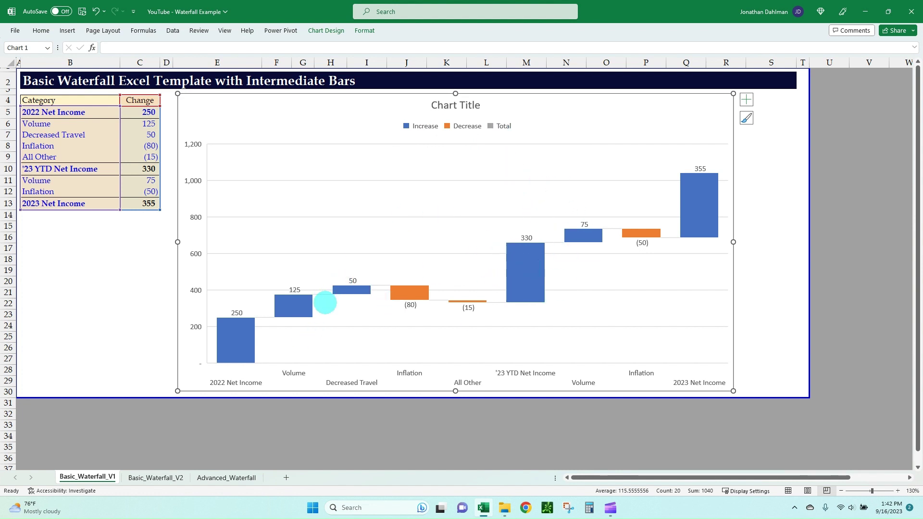
pyautogui.click(238, 340)
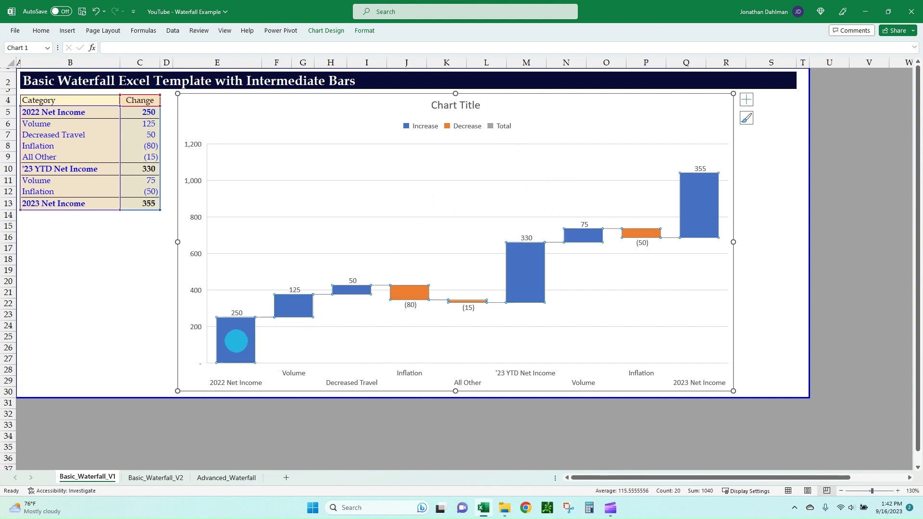
pyautogui.click(237, 339)
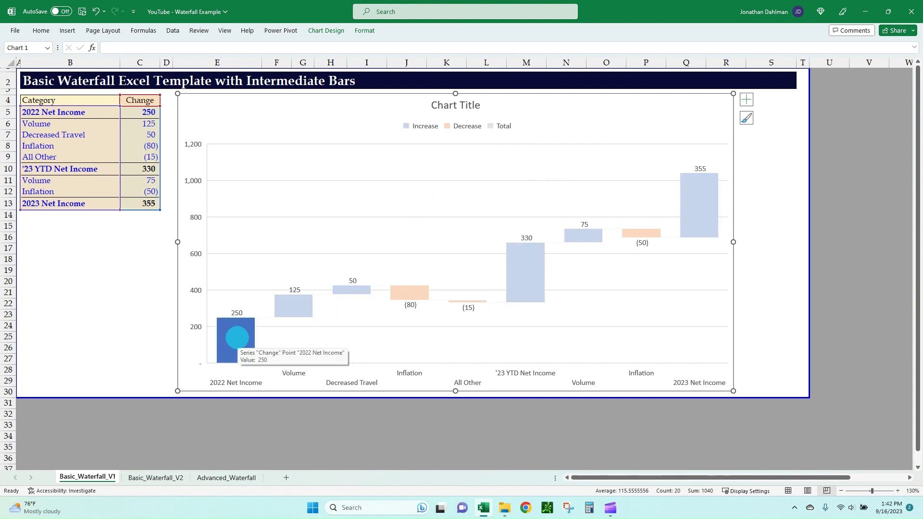
pyautogui.rightClick(237, 338)
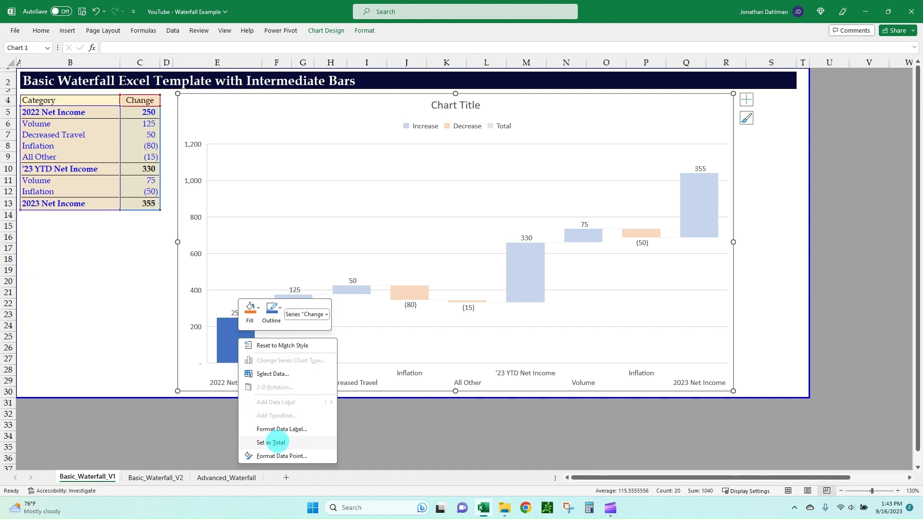
pyautogui.click(277, 442)
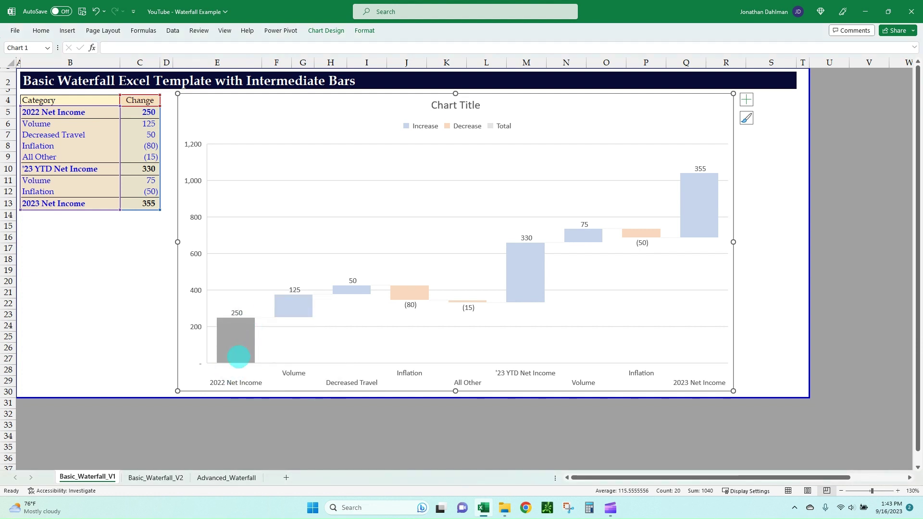
# Step: Set the intermediate '23 YTD Net Income bar as a total
pyautogui.click(525, 262)
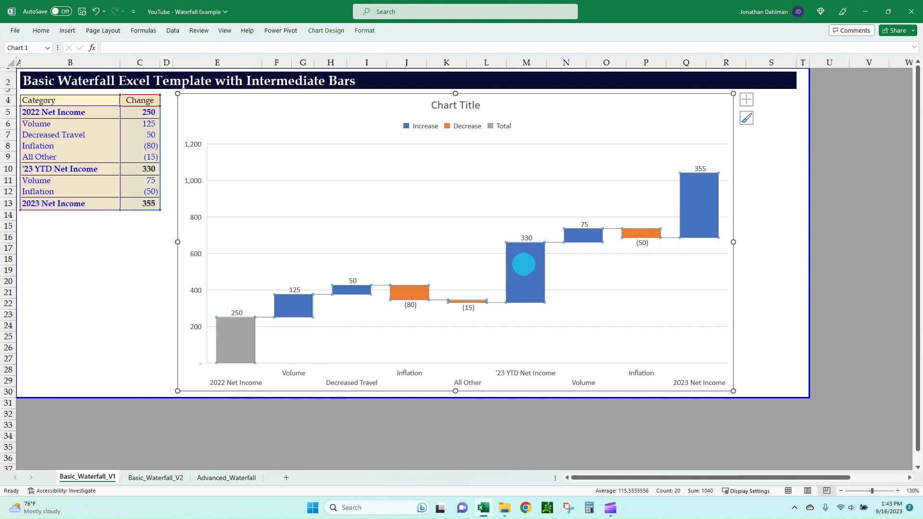
pyautogui.rightClick(525, 263)
pyautogui.click(515, 261)
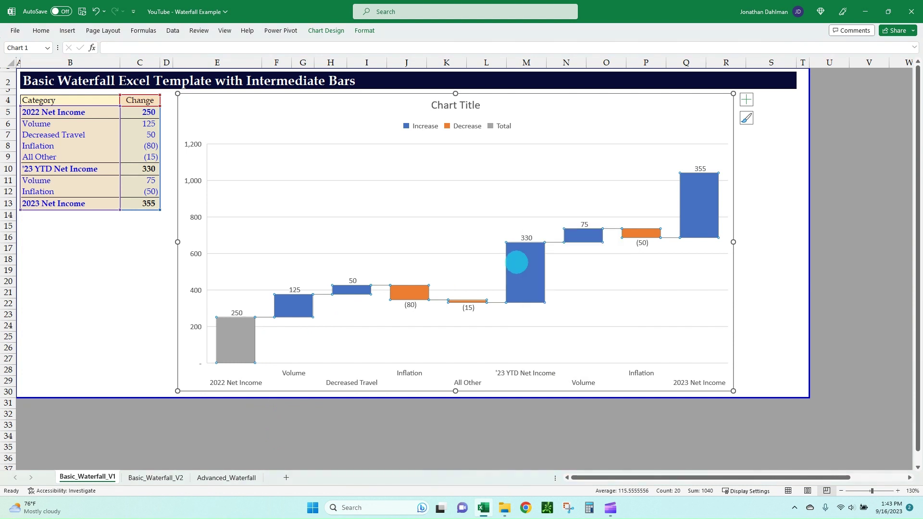
pyautogui.click(519, 261)
pyautogui.rightClick(514, 262)
pyautogui.click(585, 366)
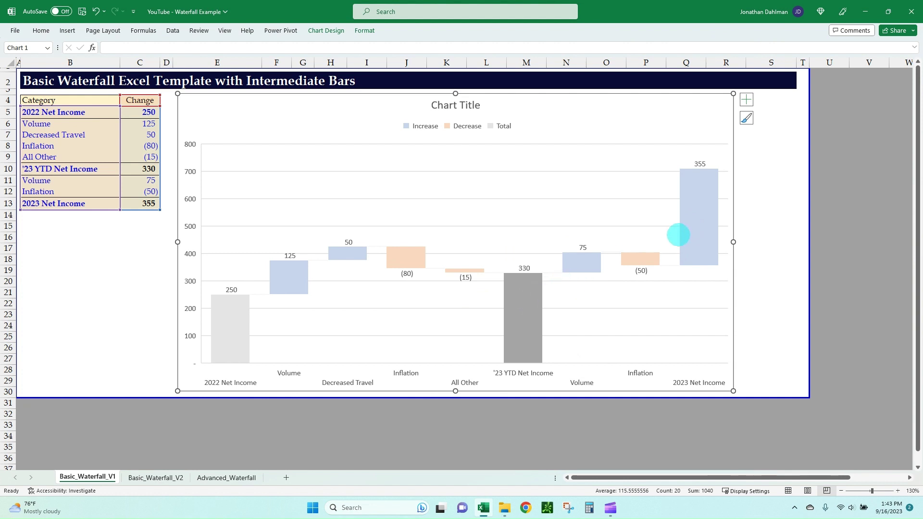
# Step: Set the final 2023 Net Income bar as a total and deselect the chart
pyautogui.click(705, 218)
pyautogui.click(705, 217)
pyautogui.click(705, 211)
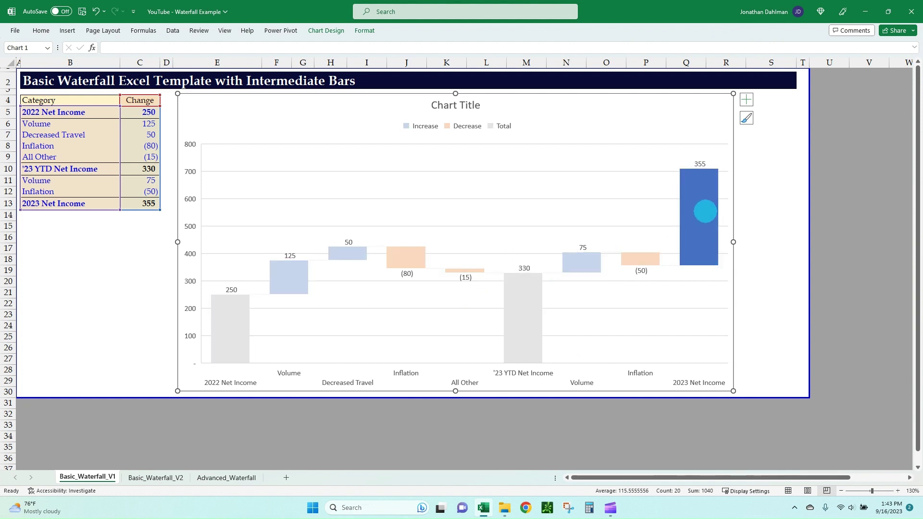
pyautogui.rightClick(705, 212)
pyautogui.click(761, 319)
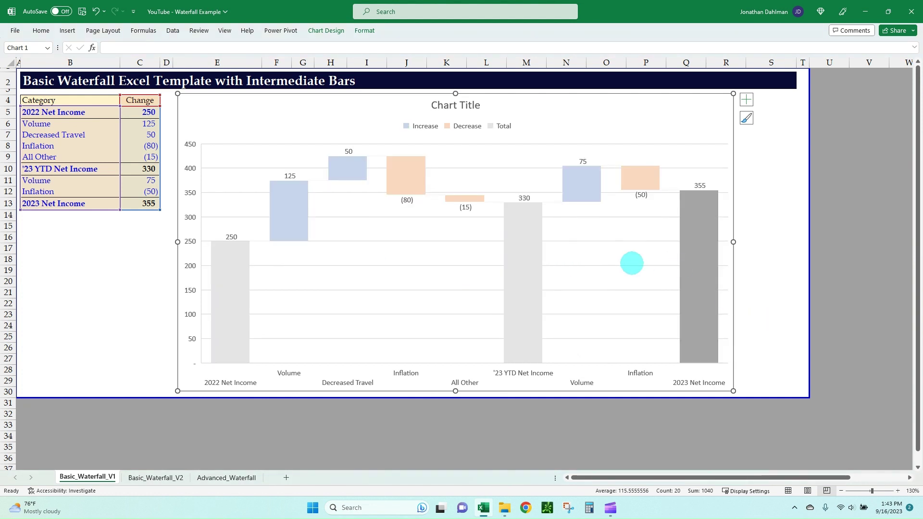
pyautogui.click(771, 258)
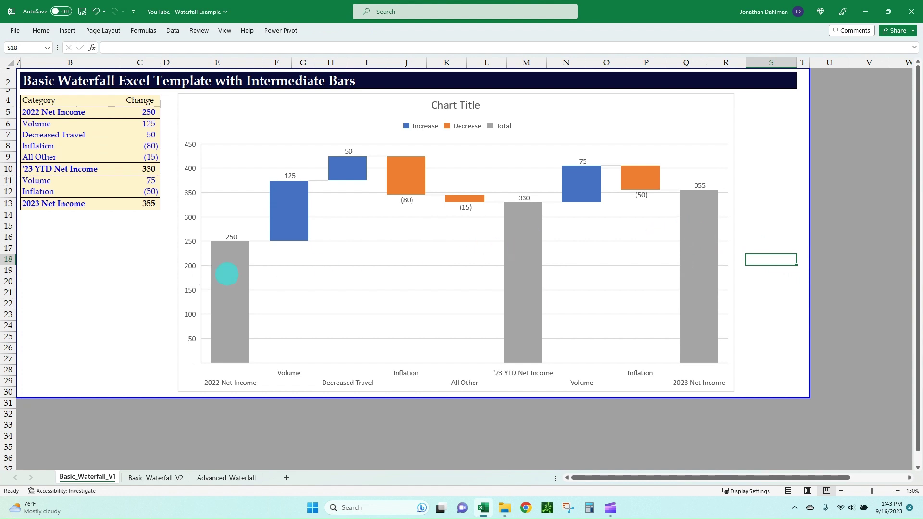
# Step: Clear the total setting from the '23 YTD Net Income bar
pyautogui.click(529, 251)
pyautogui.click(528, 253)
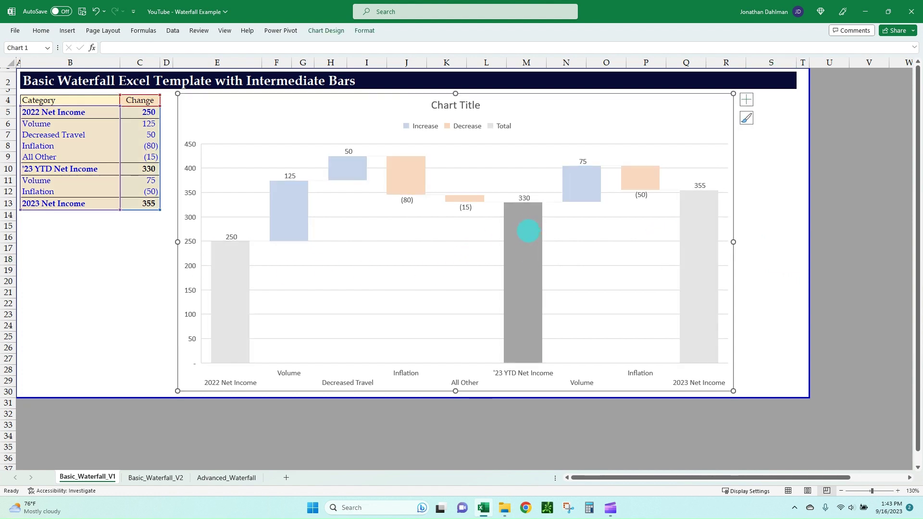
pyautogui.rightClick(528, 232)
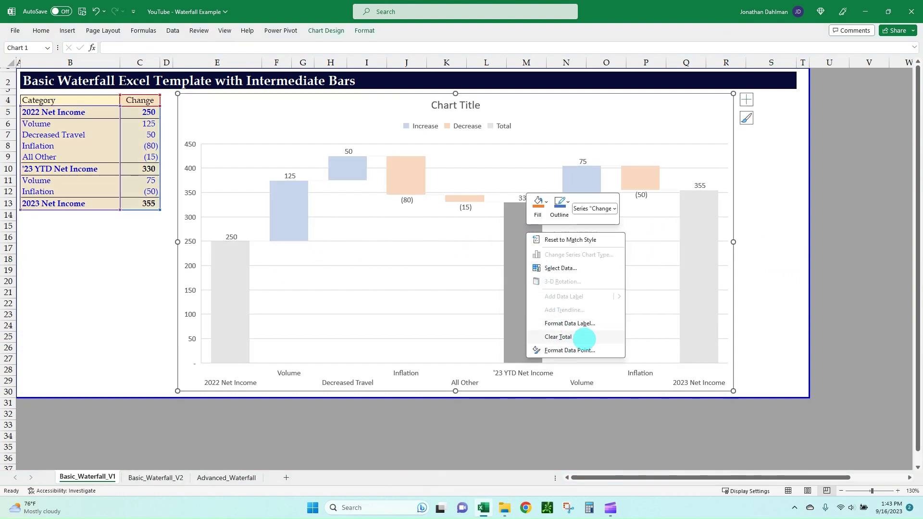
pyautogui.click(583, 337)
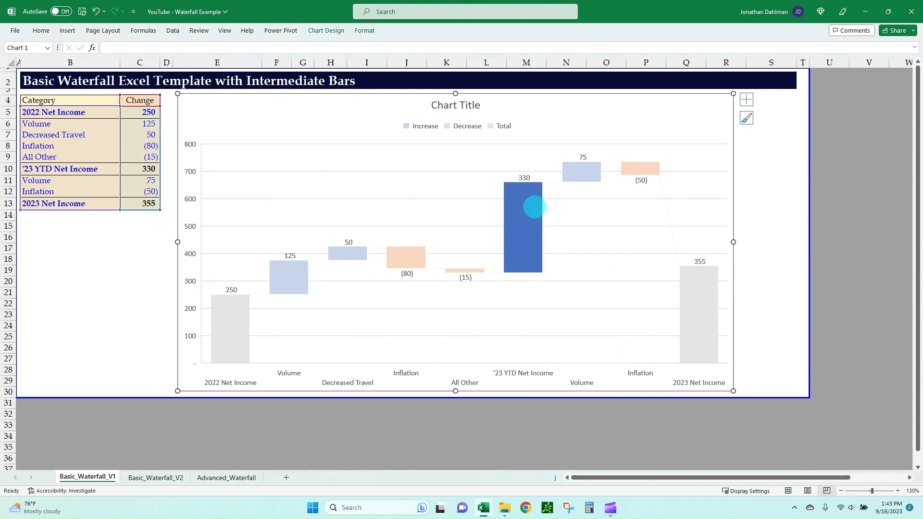
# Step: Set the '23 YTD Net Income bar as a total again and deselect the chart
pyautogui.doubleClick(523, 206)
pyautogui.click(523, 206)
pyautogui.rightClick(522, 216)
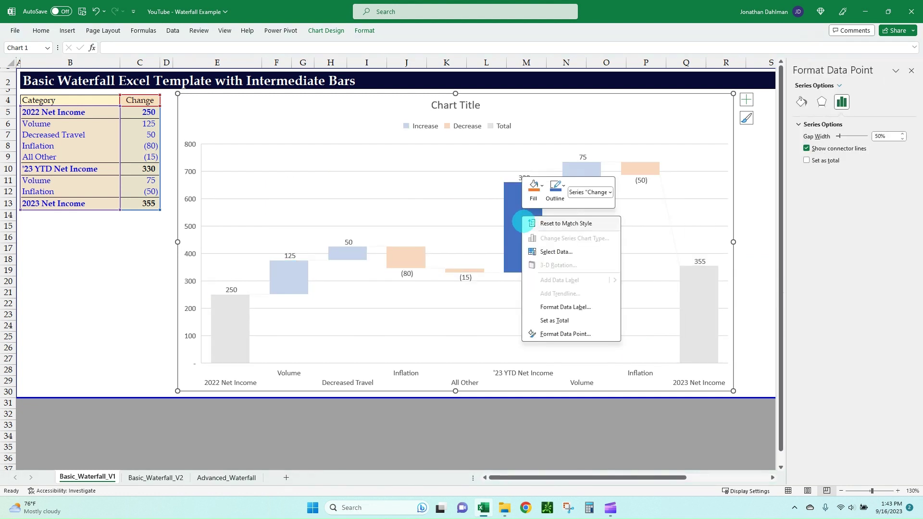
pyautogui.click(555, 321)
pyautogui.click(747, 259)
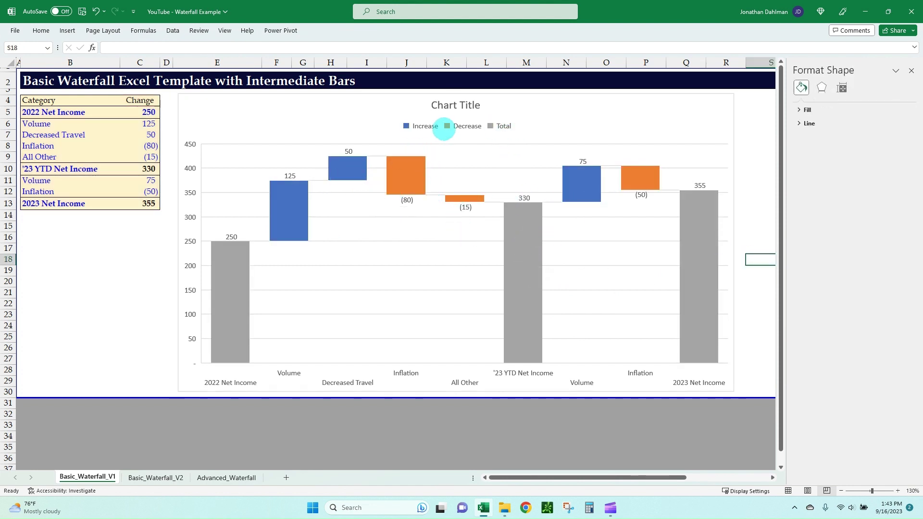
# Step: Give the chart's Increase bars a solid light green fill through their legend entry
pyautogui.click(418, 126)
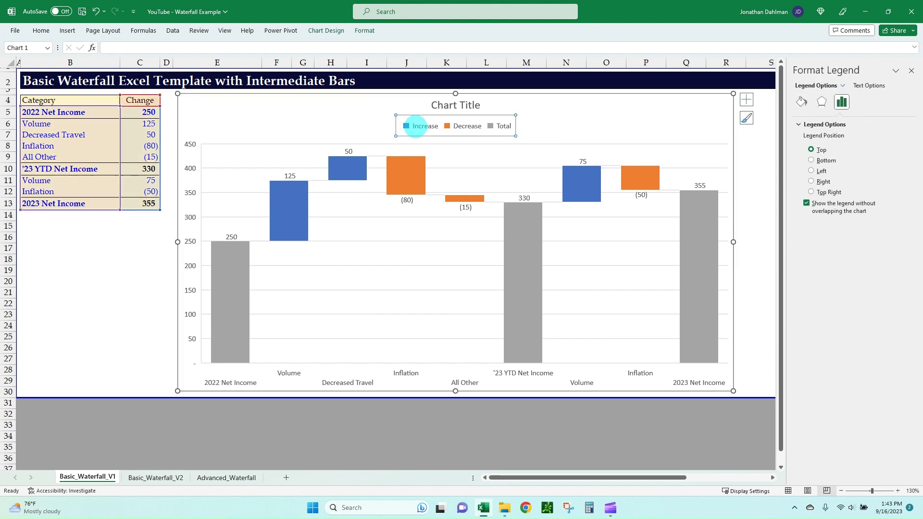
pyautogui.click(415, 126)
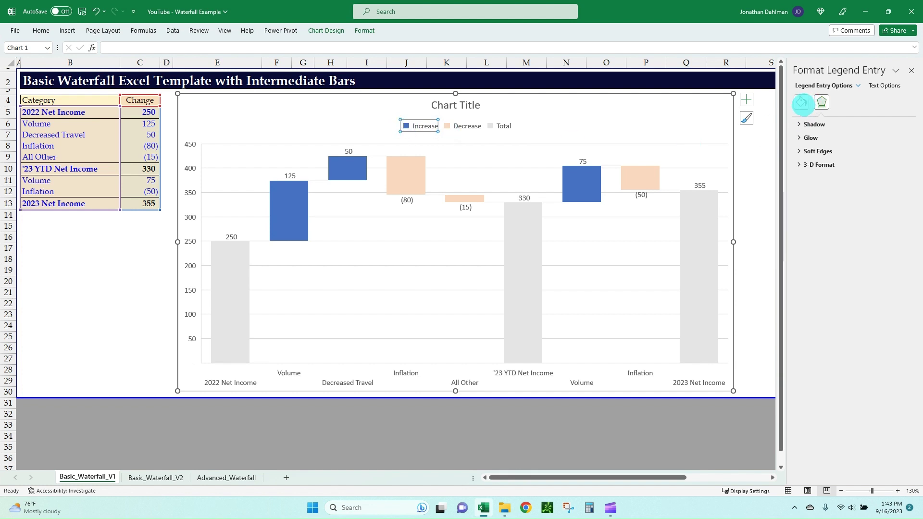
pyautogui.click(803, 103)
pyautogui.click(806, 124)
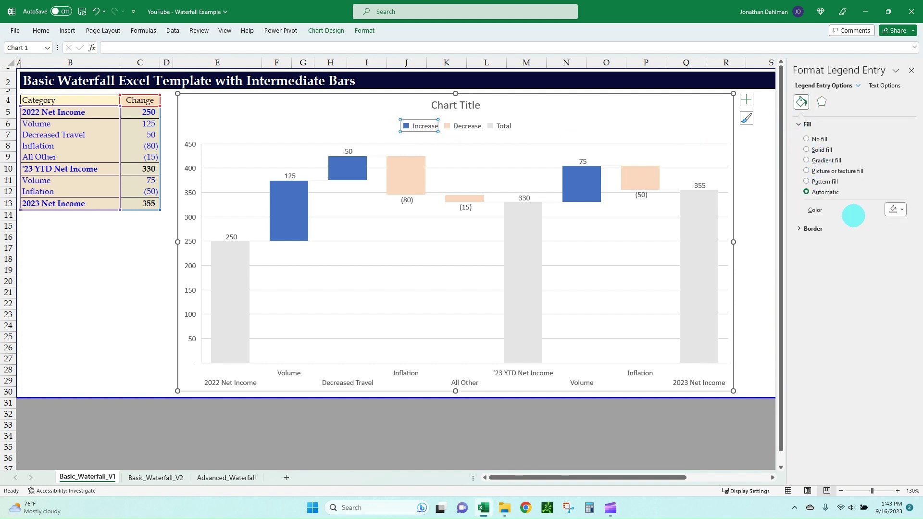
pyautogui.click(807, 149)
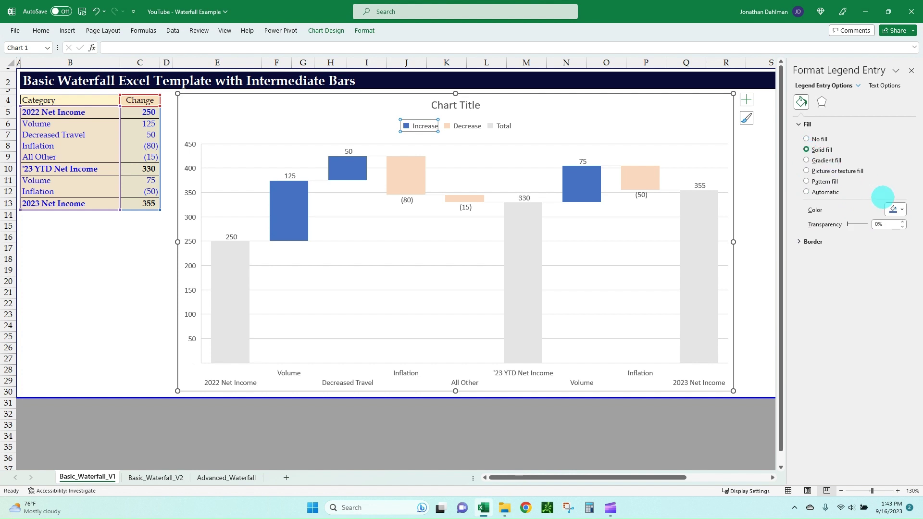
pyautogui.click(895, 208)
pyautogui.click(876, 301)
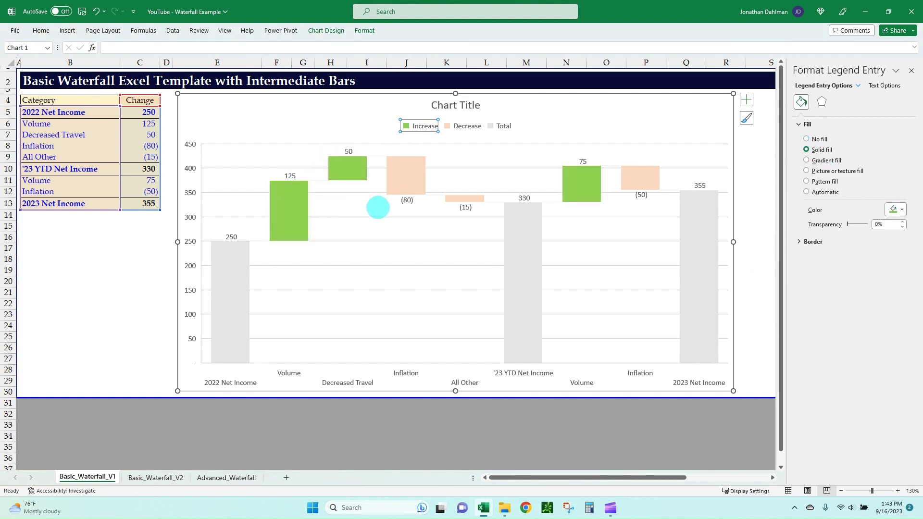
# Step: Give the chart's Decrease bars a solid dark red fill through their legend entry
pyautogui.click(465, 126)
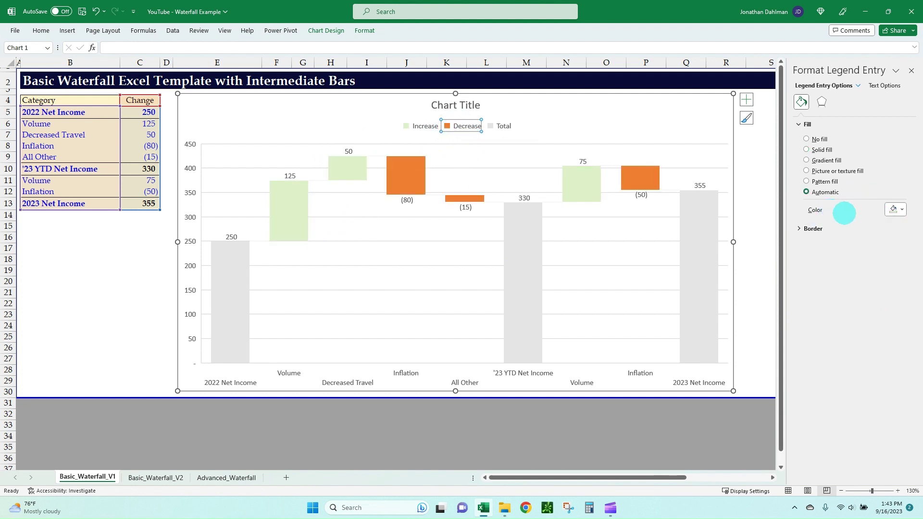
pyautogui.click(806, 150)
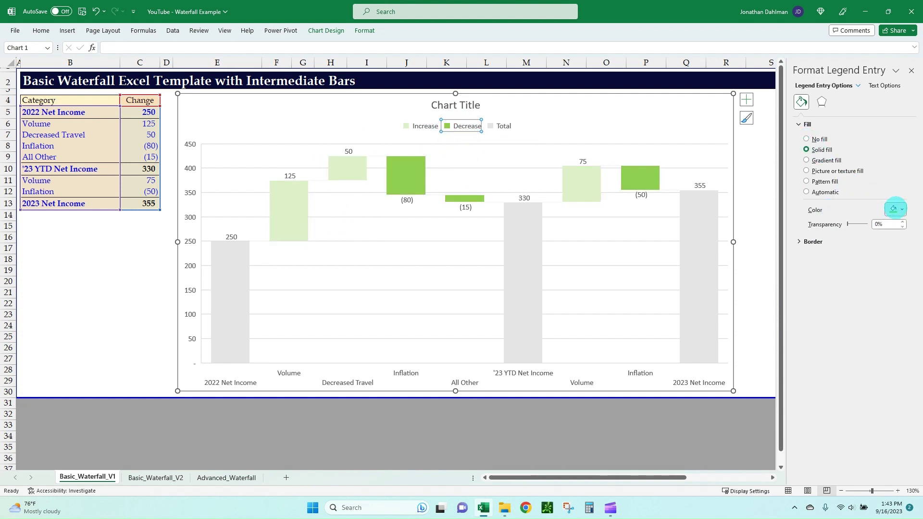
pyautogui.click(896, 209)
pyautogui.click(843, 301)
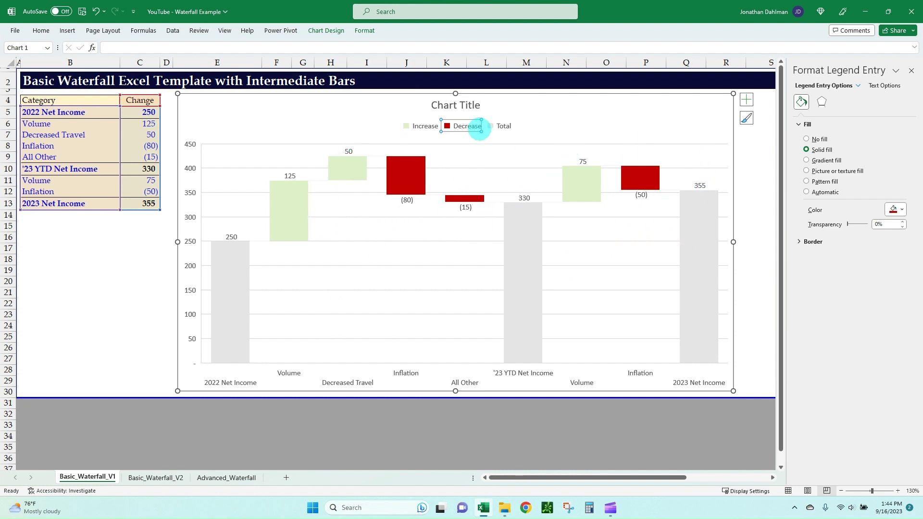
# Step: Give the chart's Total bars a solid dark navy blue fill through their legend entry and close the formatting pane
pyautogui.click(500, 126)
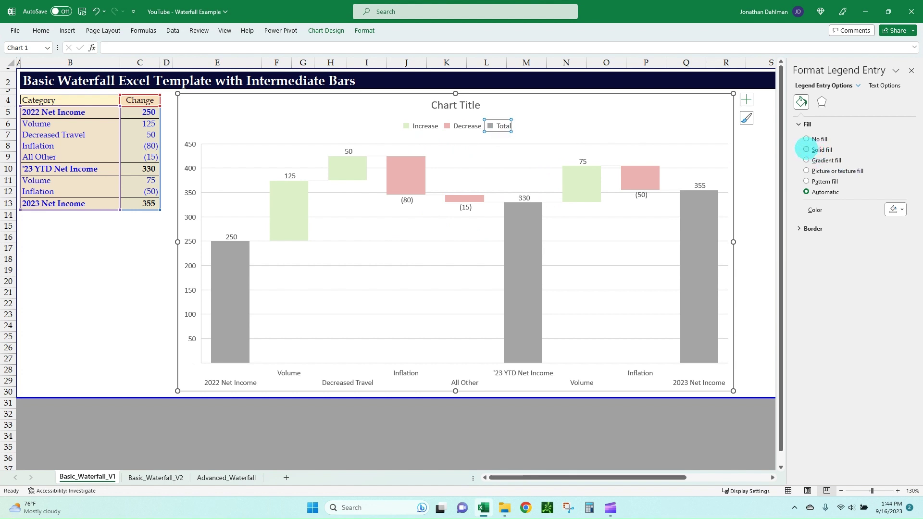
pyautogui.click(806, 149)
pyautogui.click(895, 210)
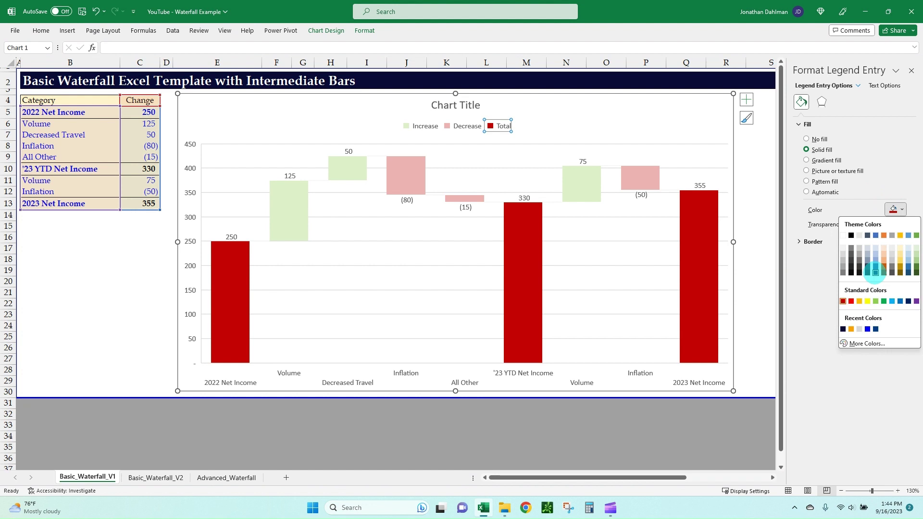
pyautogui.click(868, 235)
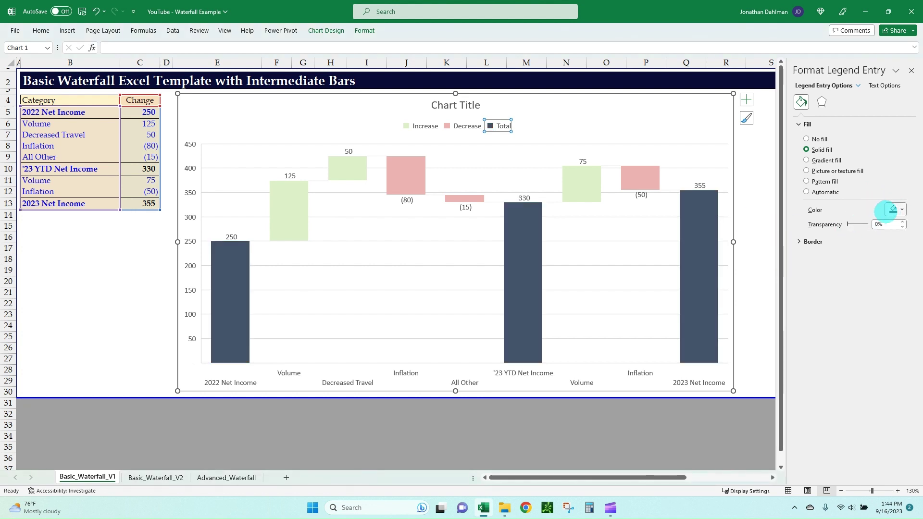
pyautogui.click(887, 211)
pyautogui.click(884, 271)
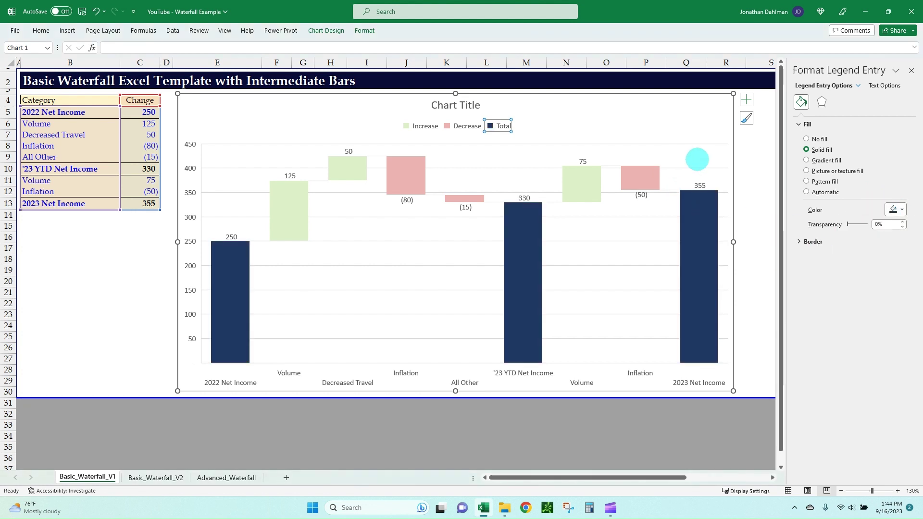
pyautogui.click(755, 167)
pyautogui.click(759, 192)
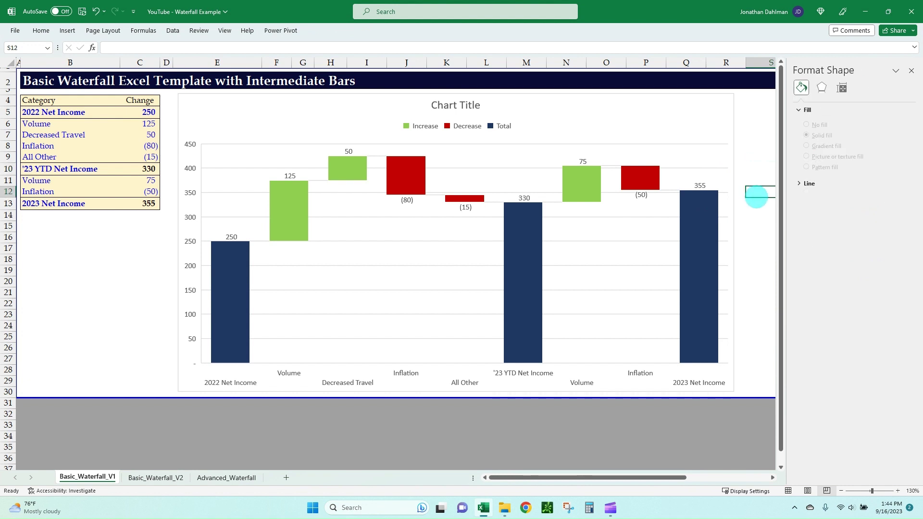
pyautogui.click(912, 71)
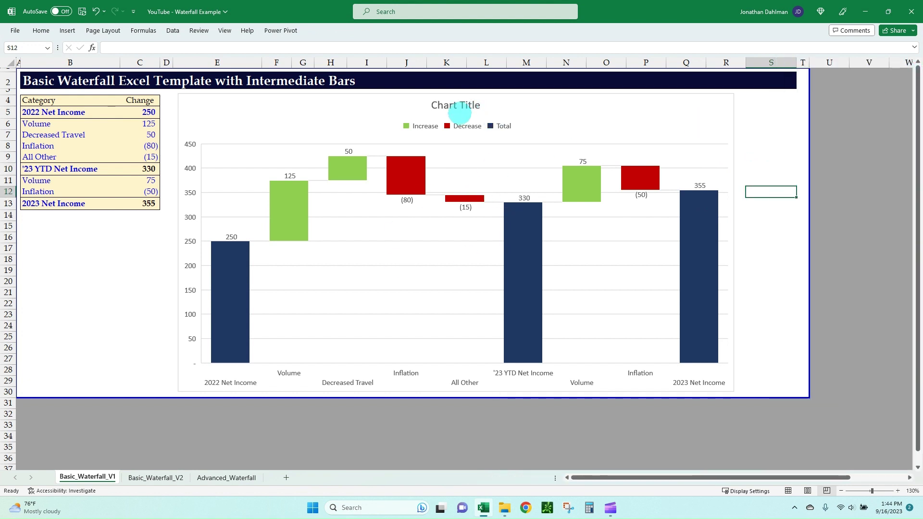
# Step: Delete the chart's legend and change the chart title to "2023 Net Income Waterfall"
pyautogui.click(445, 124)
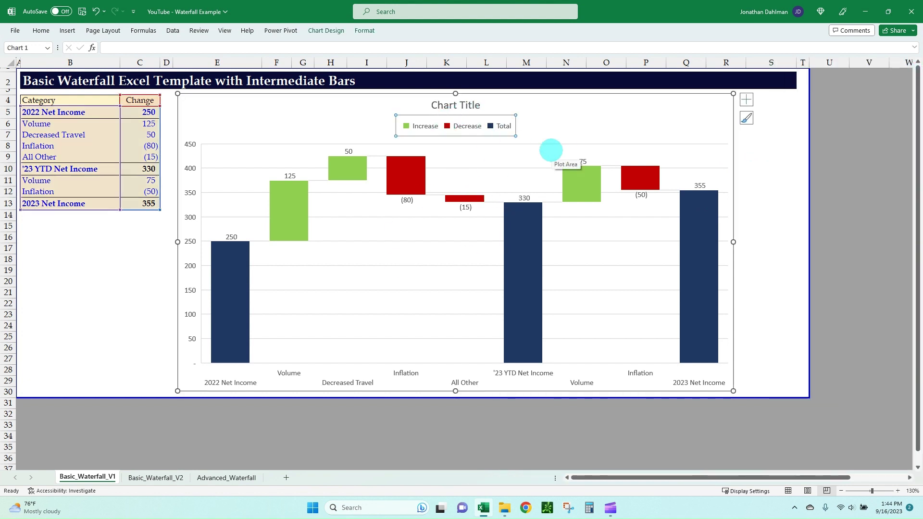
pyautogui.press('Delete')
pyautogui.doubleClick(459, 105)
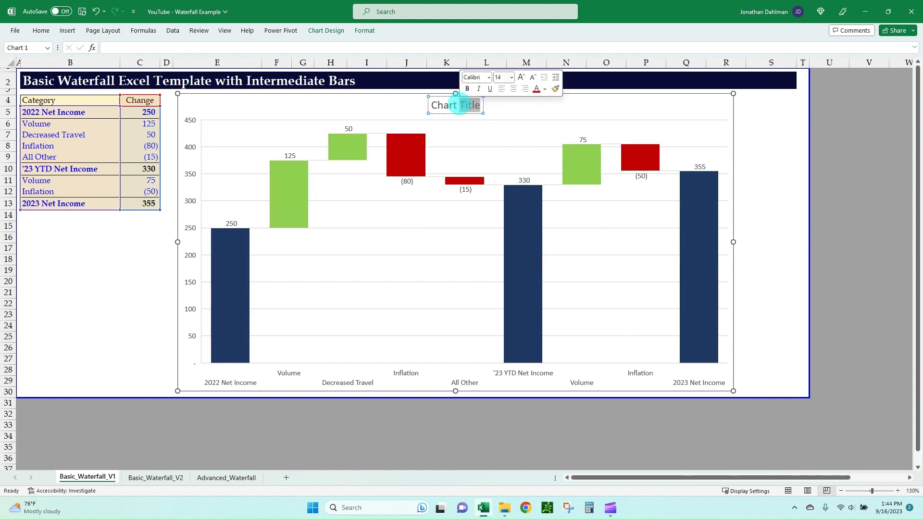
pyautogui.write('2023')
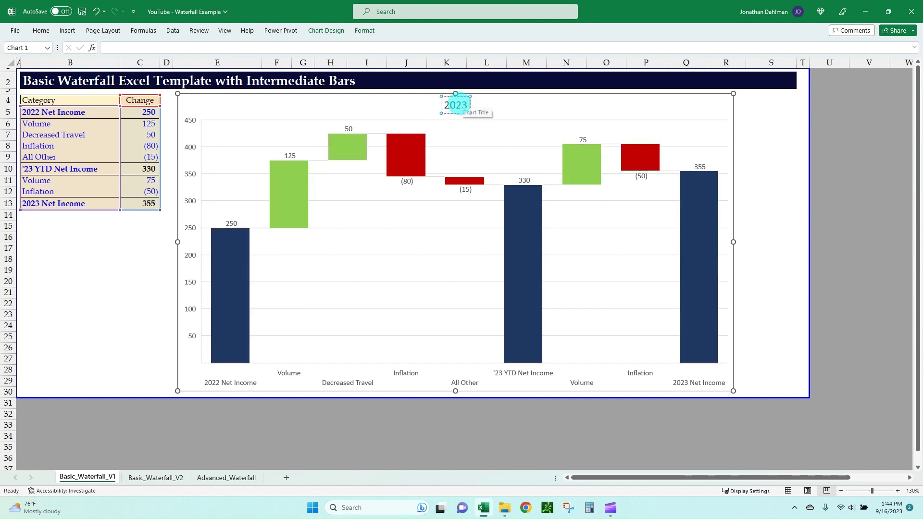
pyautogui.write(' Net Income Waterfall')
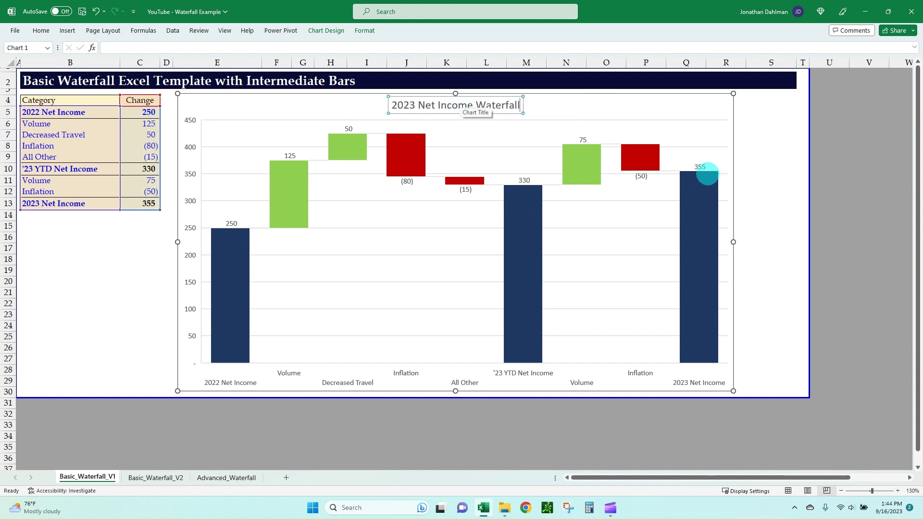
pyautogui.click(757, 170)
# Step: Delete the horizontal gridlines from the chart's plot area
pyautogui.click(487, 145)
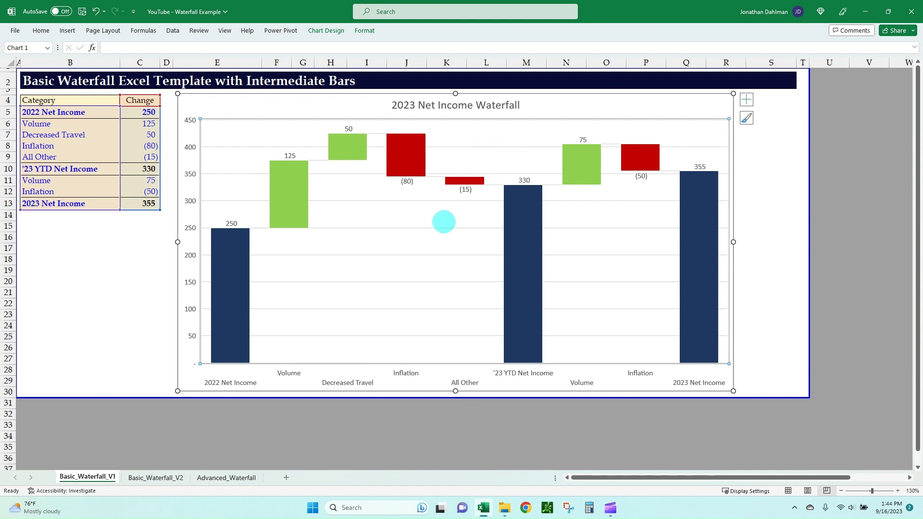
pyautogui.click(438, 227)
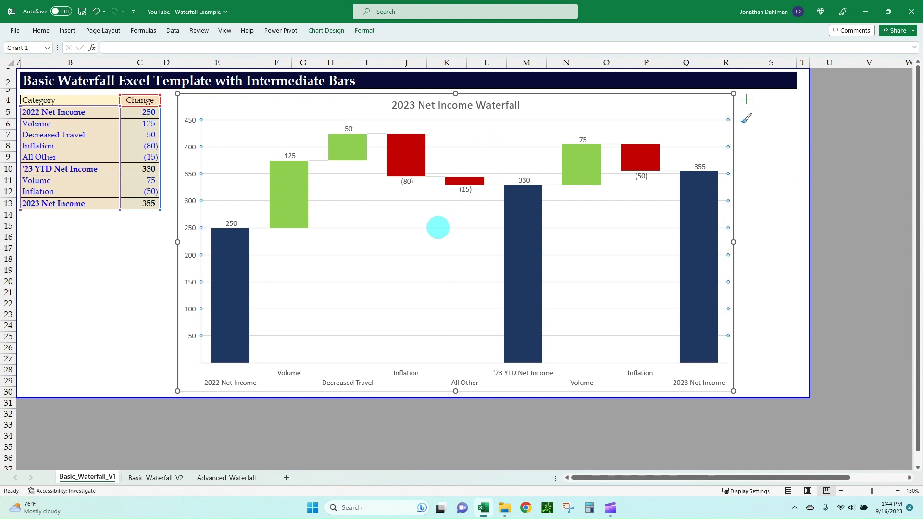
pyautogui.press('Delete')
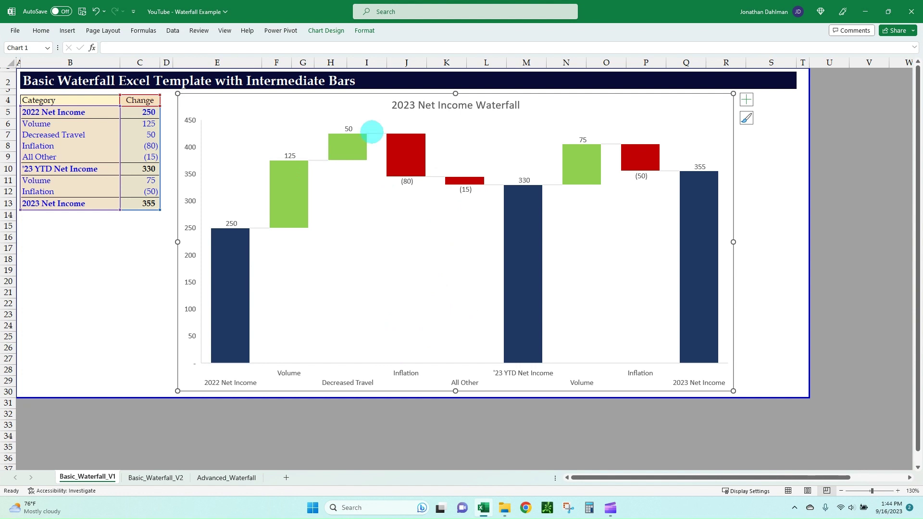
# Step: Hide the connector lines of the waterfall series and set its gap width to 25%
pyautogui.click(373, 132)
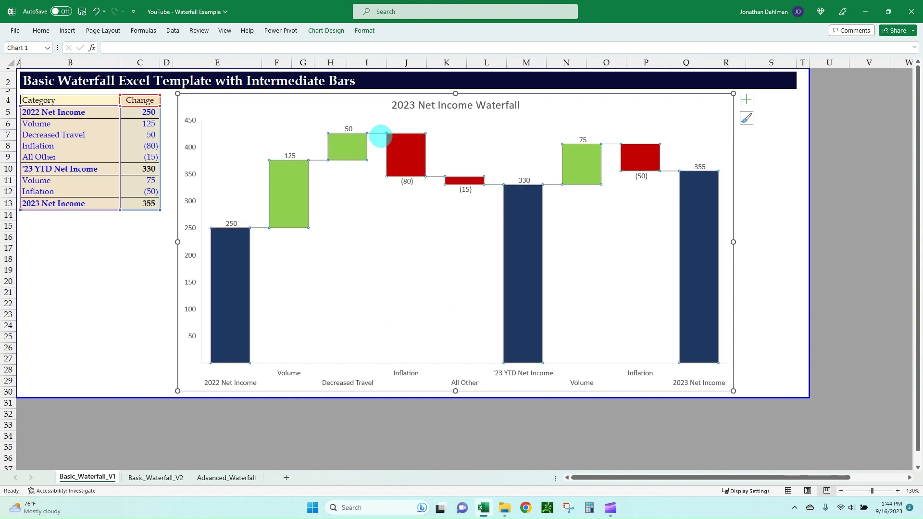
pyautogui.hotkey('ctrl', '1')
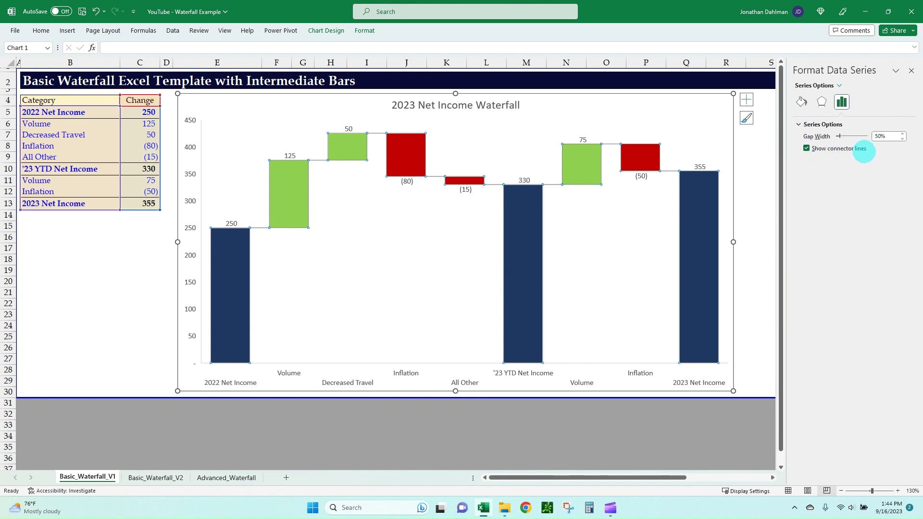
pyautogui.click(807, 148)
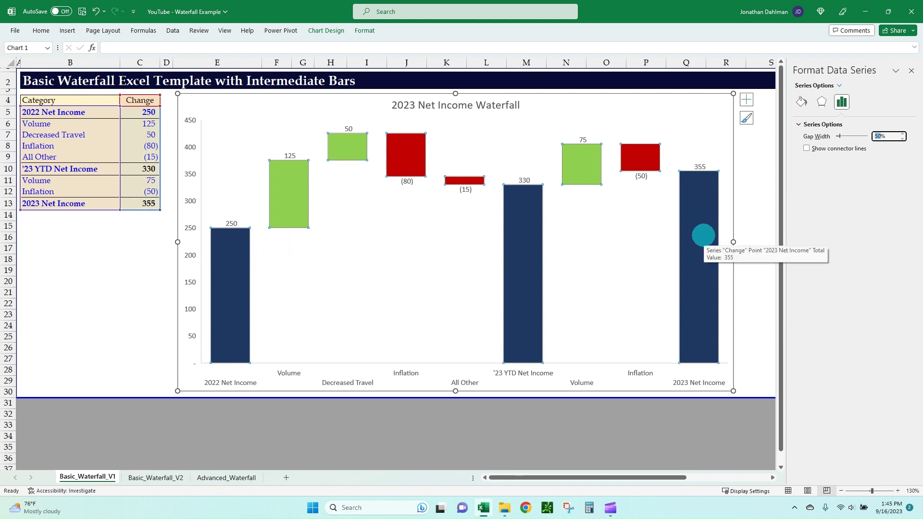
pyautogui.press('Tab')
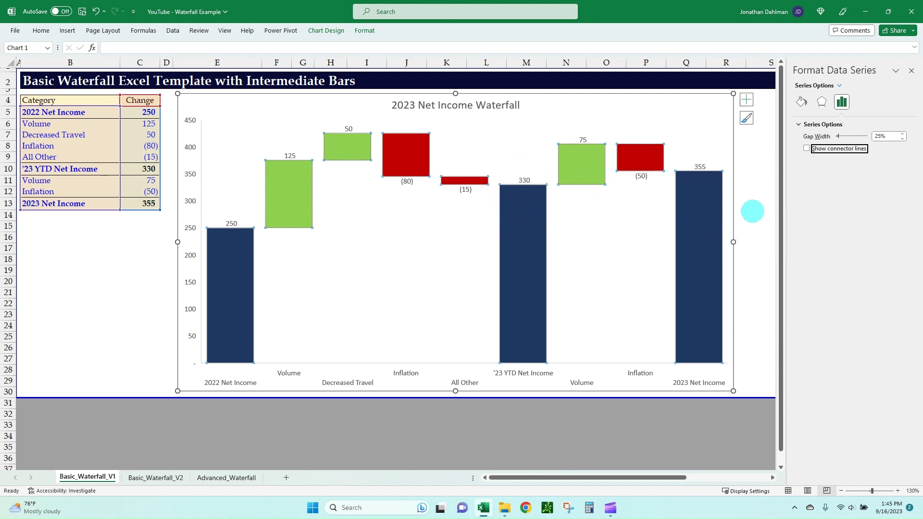
pyautogui.click(752, 211)
pyautogui.click(613, 189)
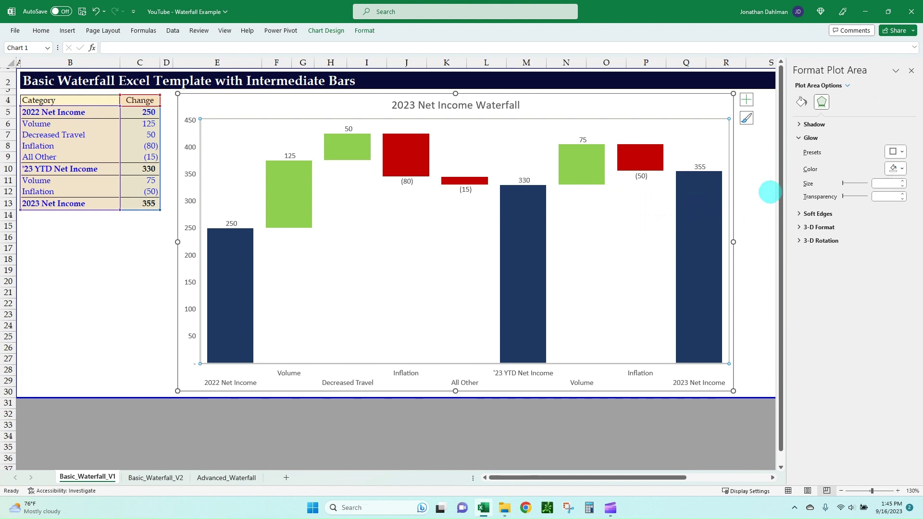
pyautogui.click(761, 193)
# Step: Apply the outer shadow preset offset to the left to all bars of the waterfall series
pyautogui.click(568, 163)
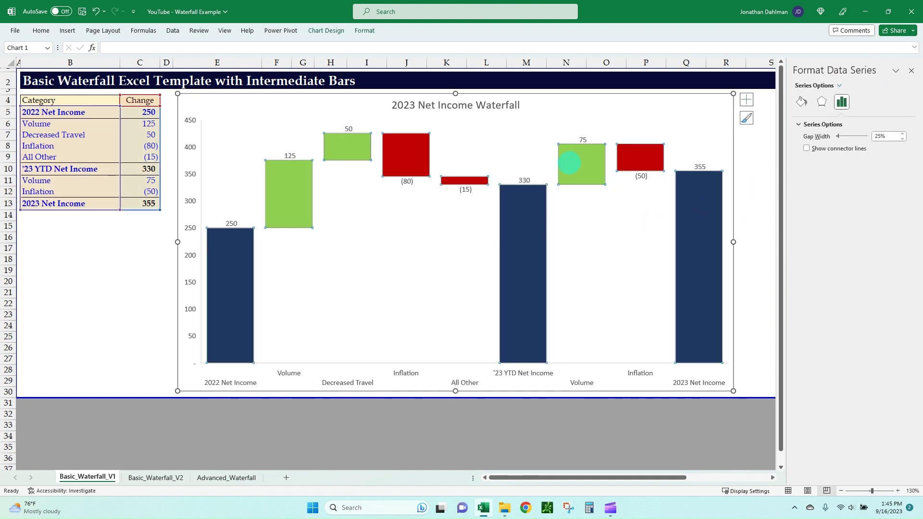
pyautogui.click(822, 101)
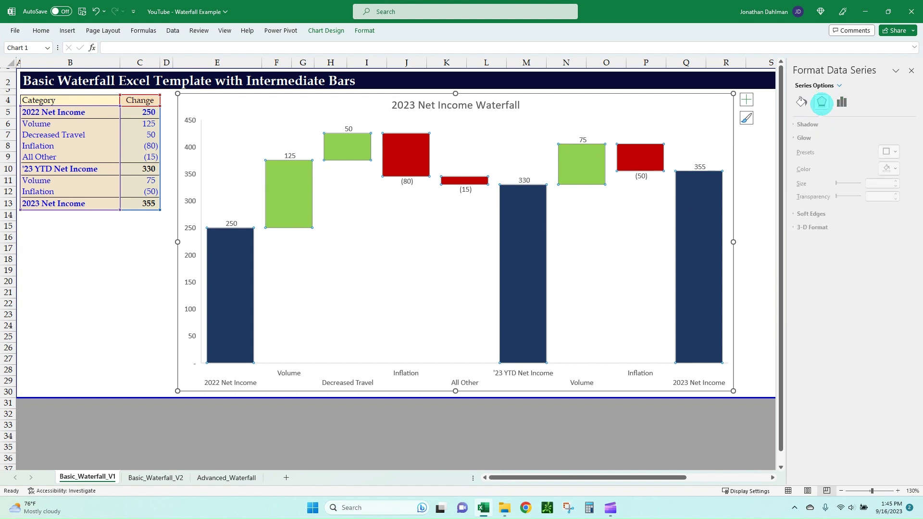
pyautogui.click(798, 125)
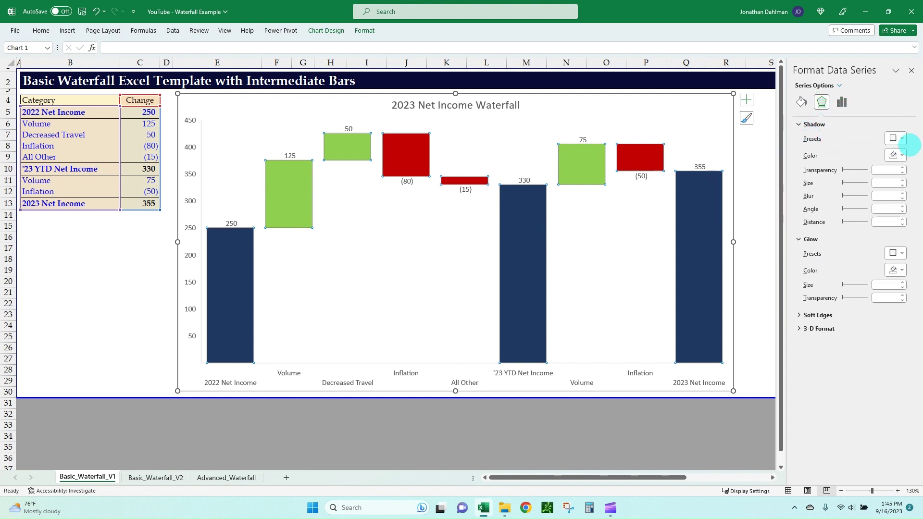
pyautogui.click(897, 138)
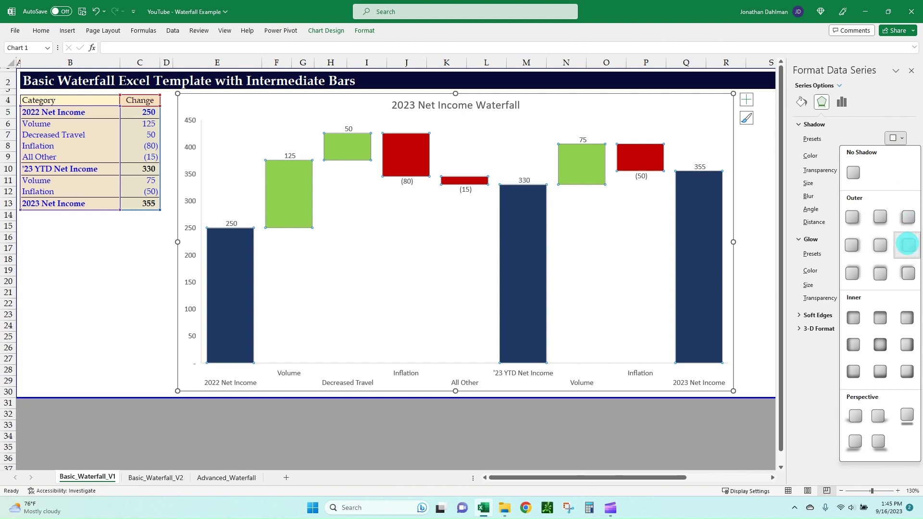
pyautogui.click(908, 245)
# Step: Give the chart's plot area a solid black border 1.25 pt wide
pyautogui.click(579, 117)
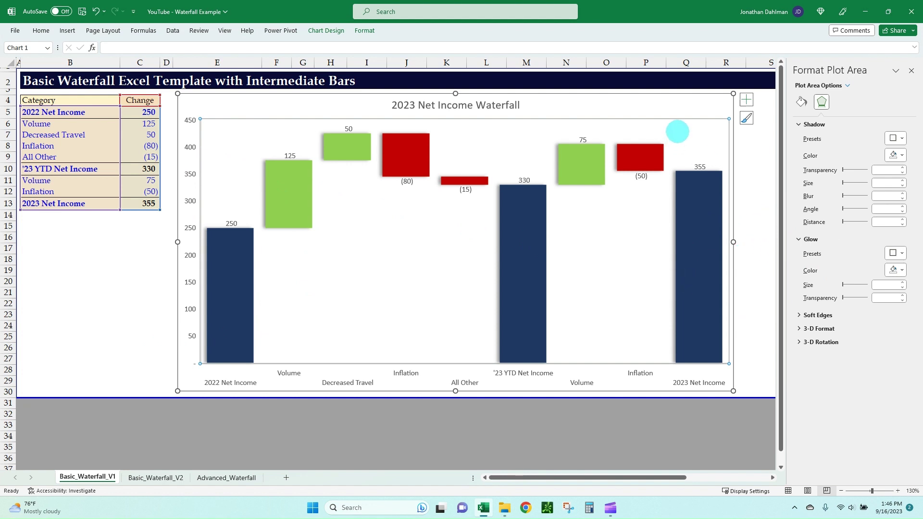
pyautogui.click(801, 102)
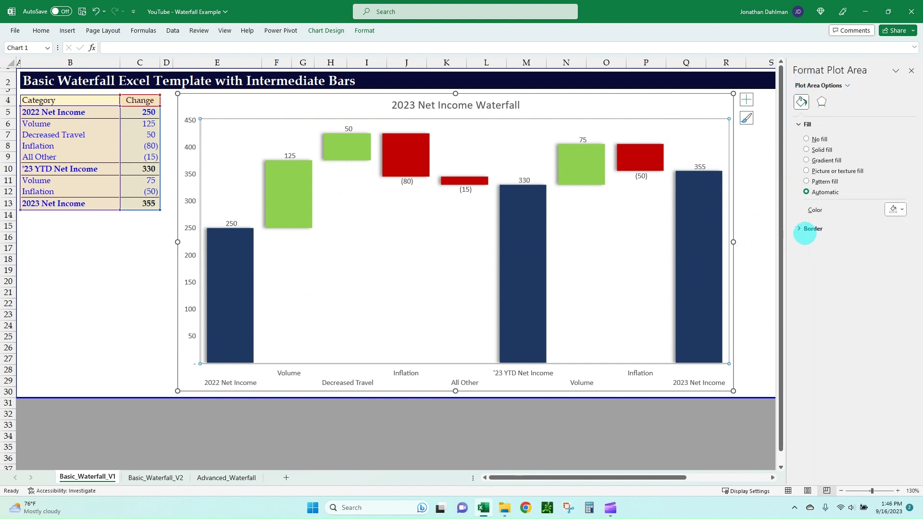
pyautogui.click(799, 229)
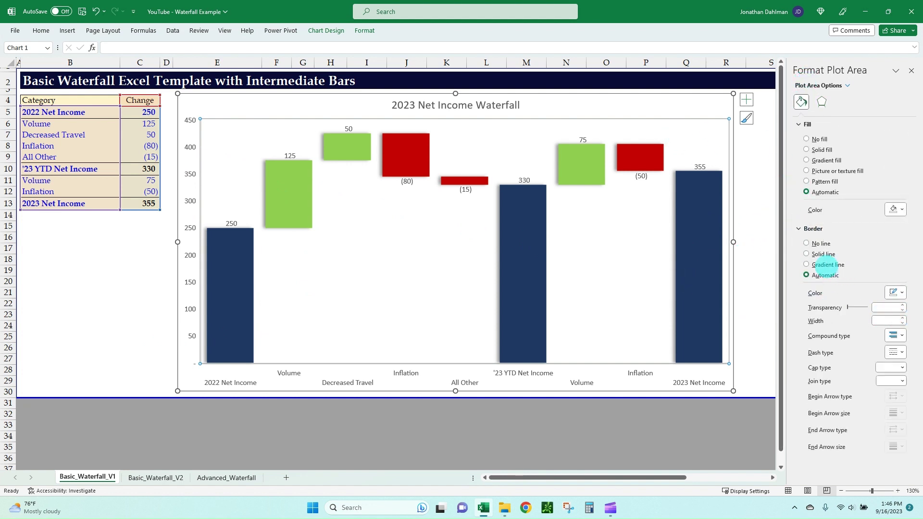
pyautogui.click(810, 253)
pyautogui.click(895, 293)
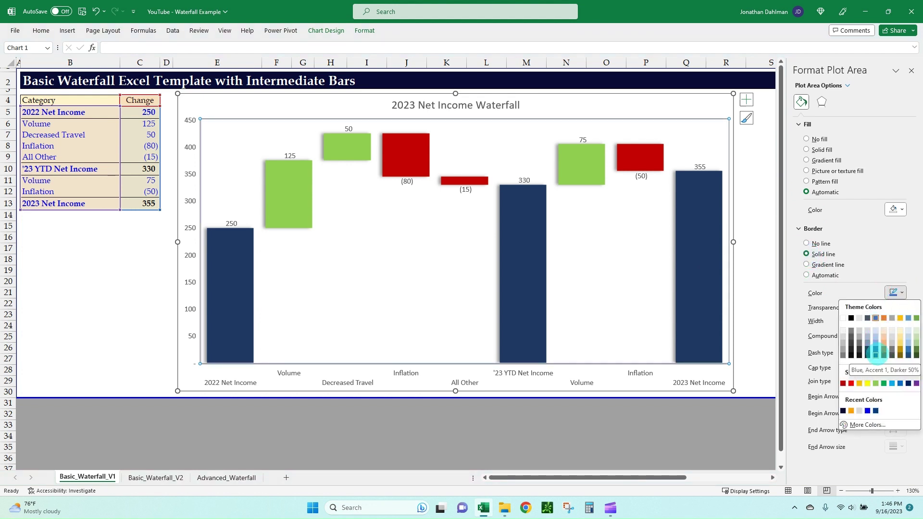
pyautogui.click(851, 318)
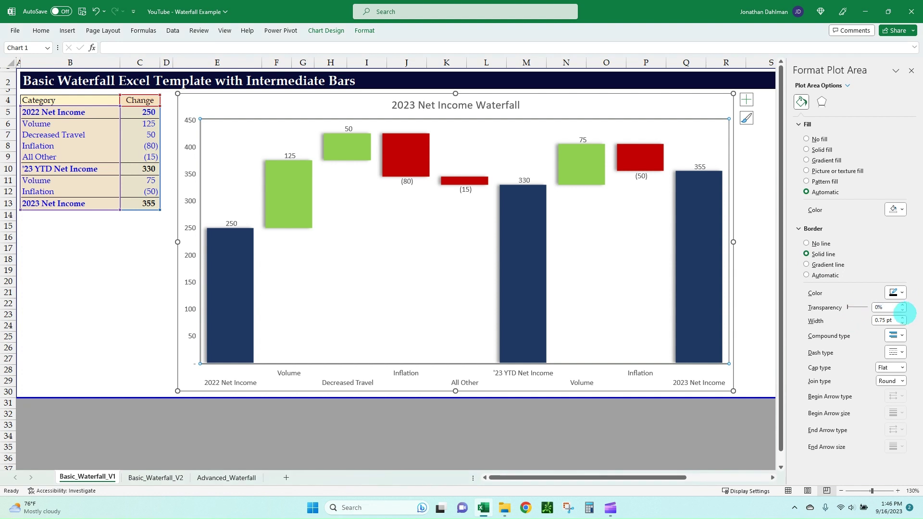
pyautogui.click(903, 316)
pyautogui.click(903, 317)
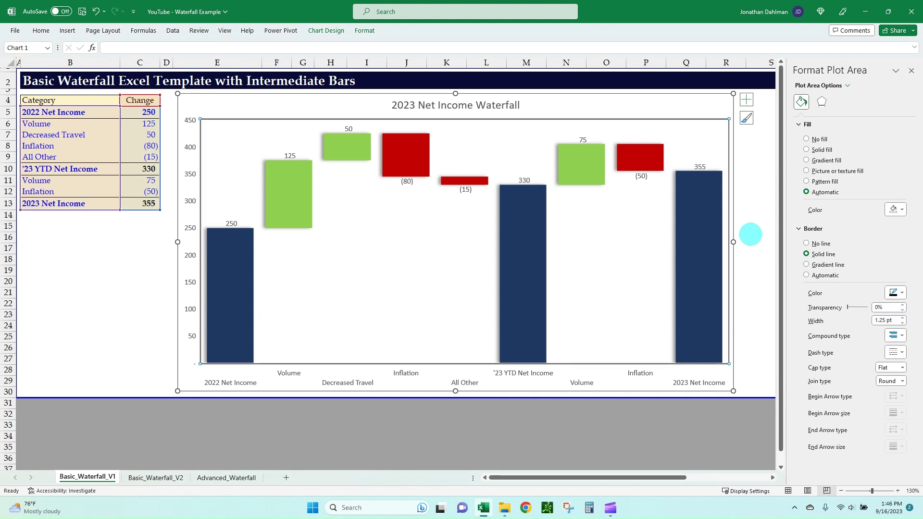
pyautogui.click(754, 234)
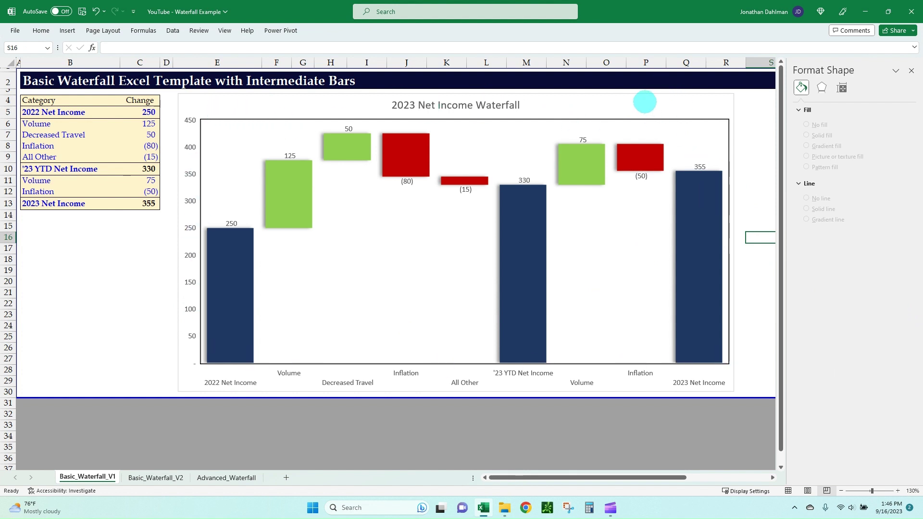
# Step: Outline the whole chart area with a solid black border 1.25 pt wide
pyautogui.click(645, 102)
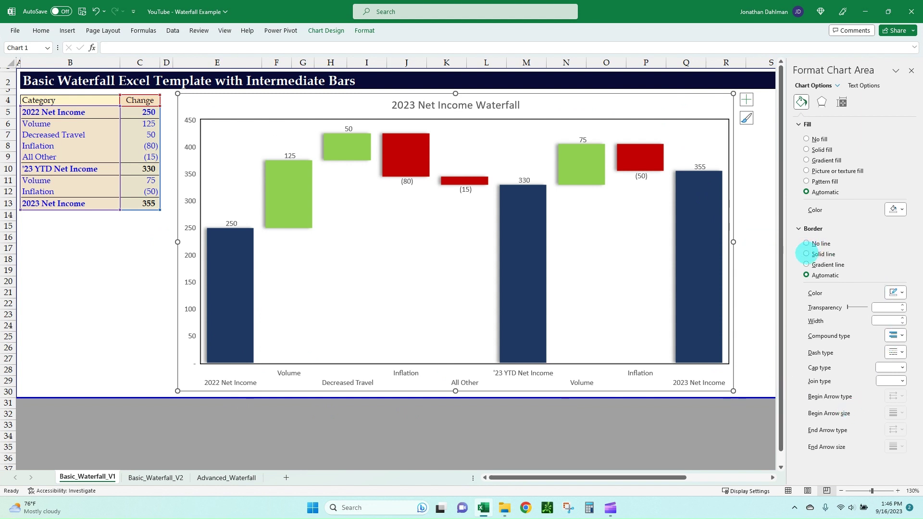
pyautogui.click(806, 254)
pyautogui.click(894, 292)
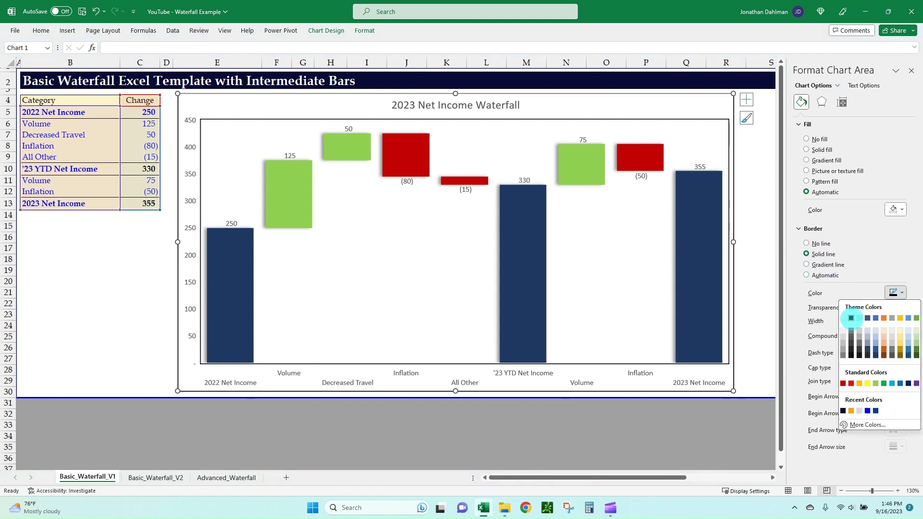
pyautogui.click(851, 318)
pyautogui.click(903, 317)
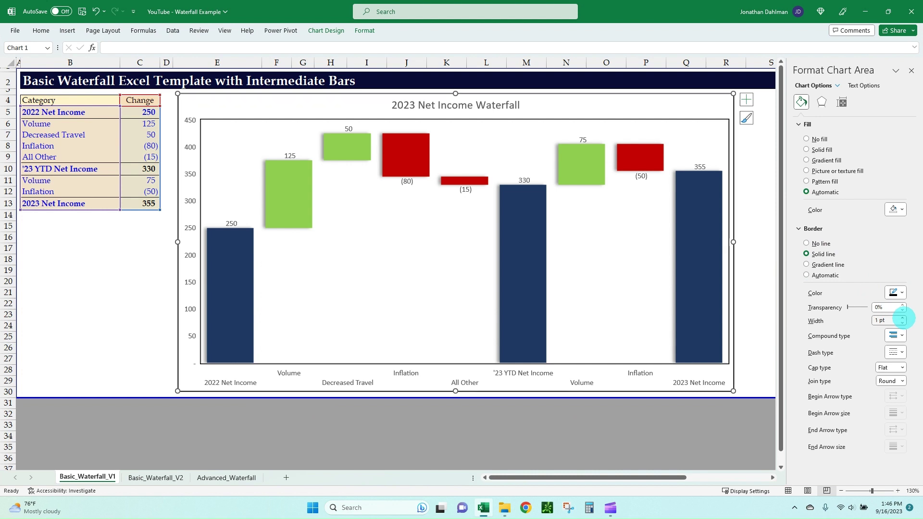
pyautogui.click(903, 318)
pyautogui.click(761, 156)
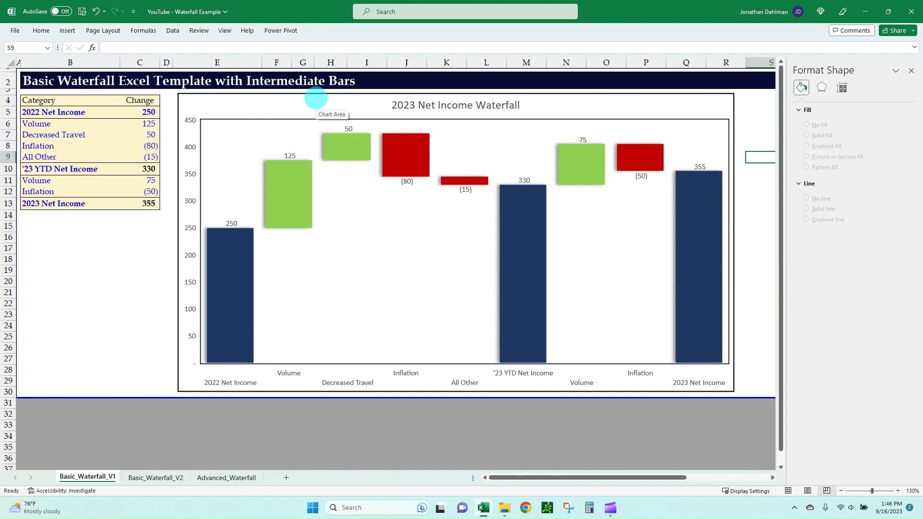
# Step: Make all text in the waterfall chart bold and close the formatting pane
pyautogui.click(316, 98)
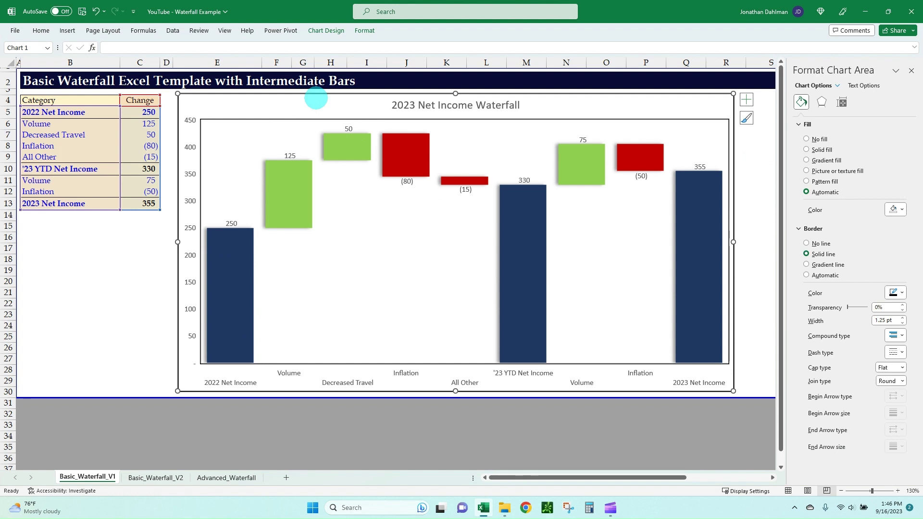
pyautogui.hotkey('ctrl', 'b')
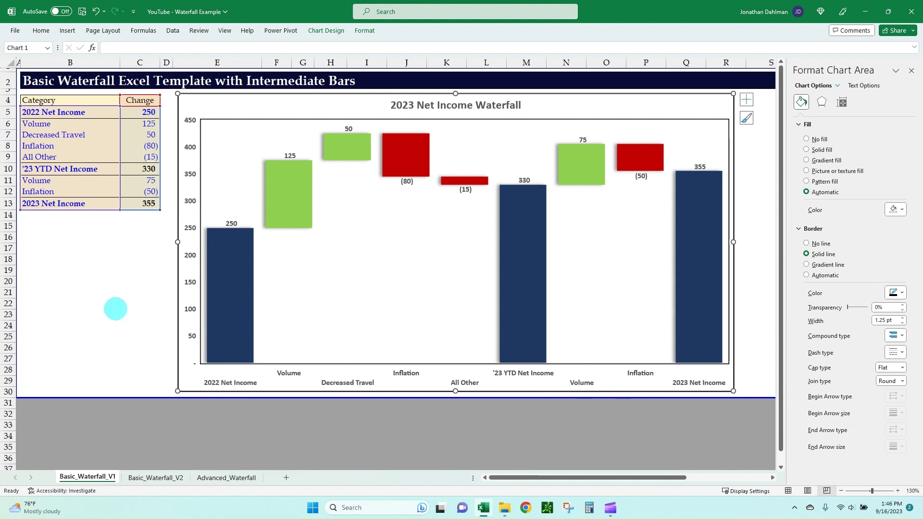
pyautogui.click(118, 293)
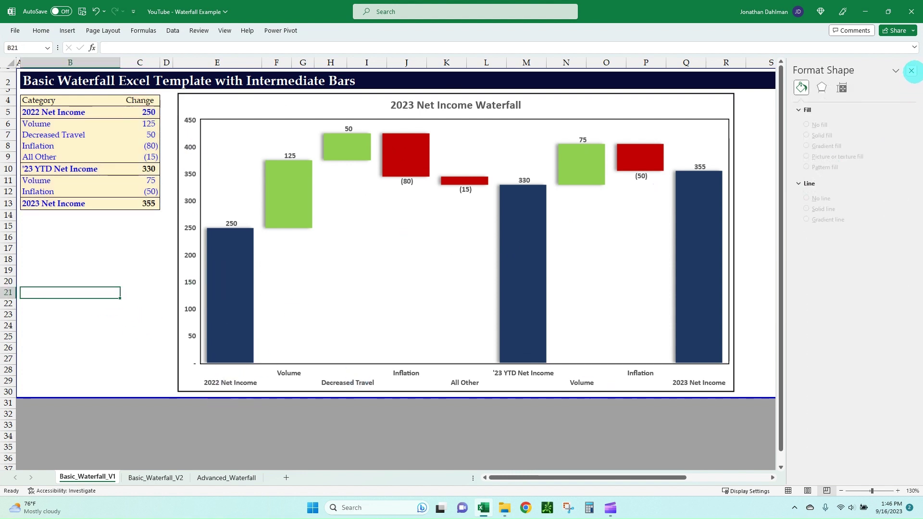
pyautogui.click(911, 71)
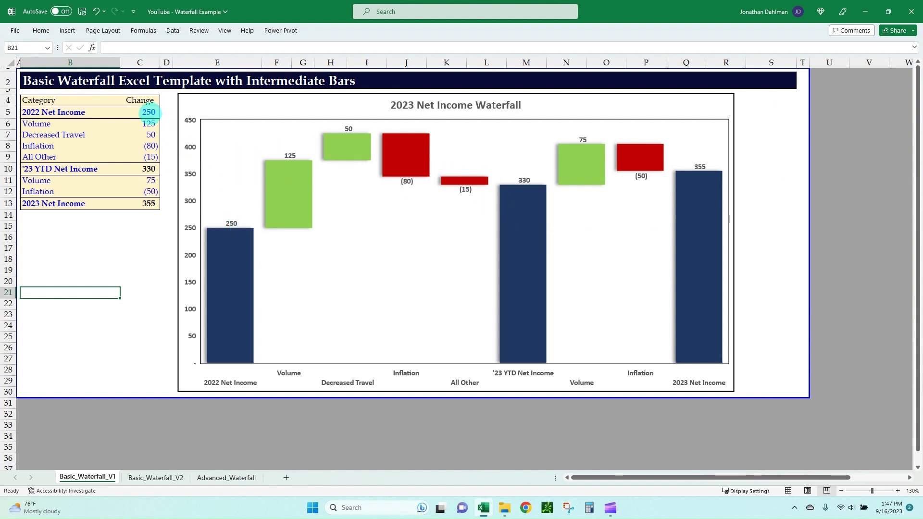
# Step: Change the 2022 Net Income amount to 150 and the first Volume change to 50
pyautogui.click(148, 112)
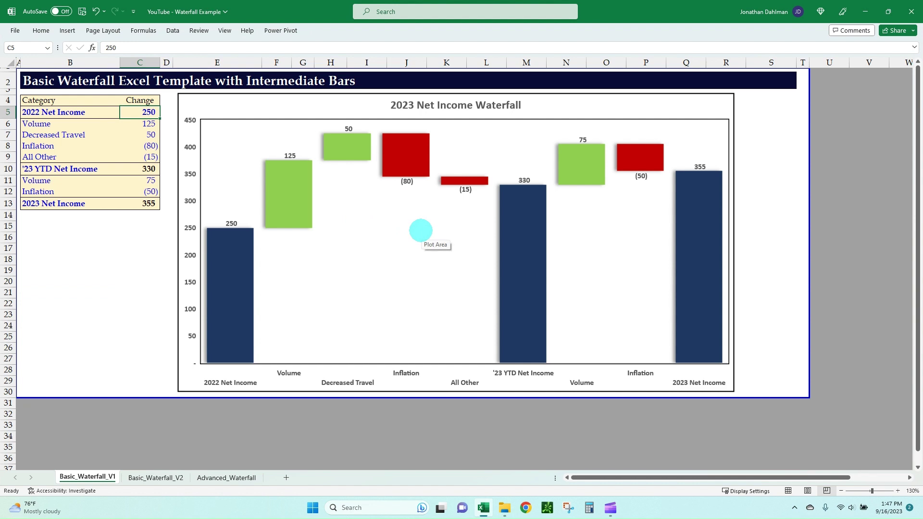
pyautogui.write('150')
pyautogui.press('Return')
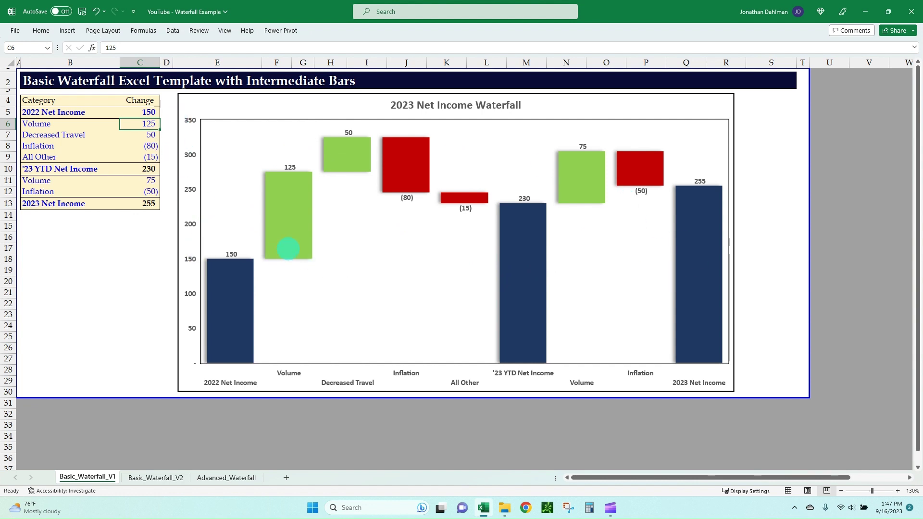
pyautogui.write('50')
pyautogui.press('Return')
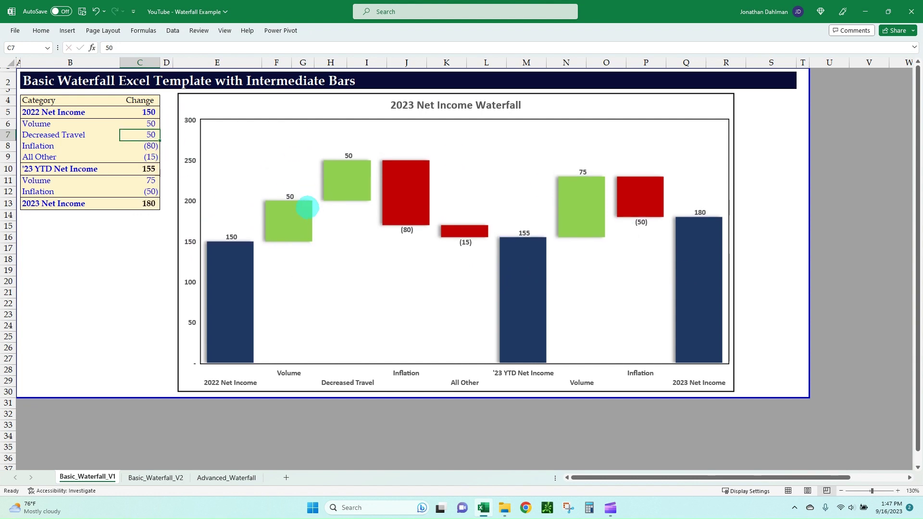
# Step: Set the first Volume change to -50, then undo and redo the edit to compare the chart
pyautogui.press('Up')
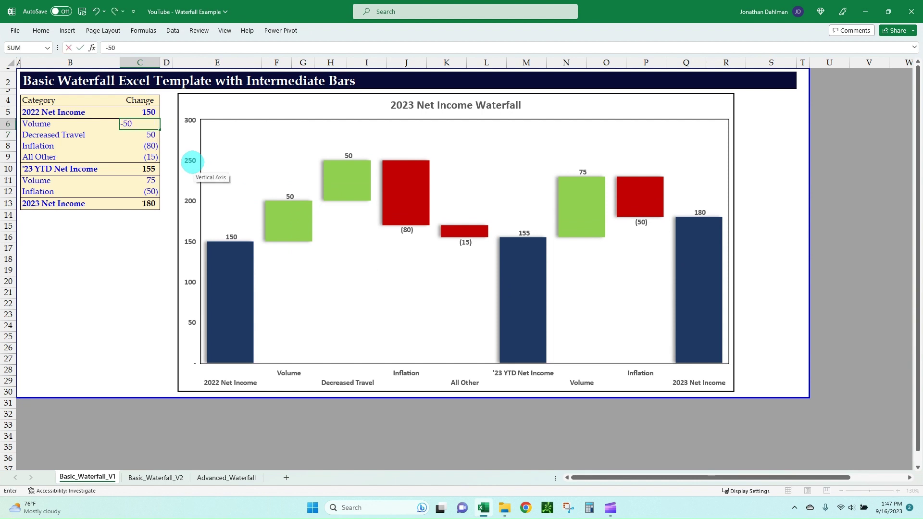
pyautogui.write('-50')
pyautogui.press('Return')
pyautogui.moveTo(266, 160)
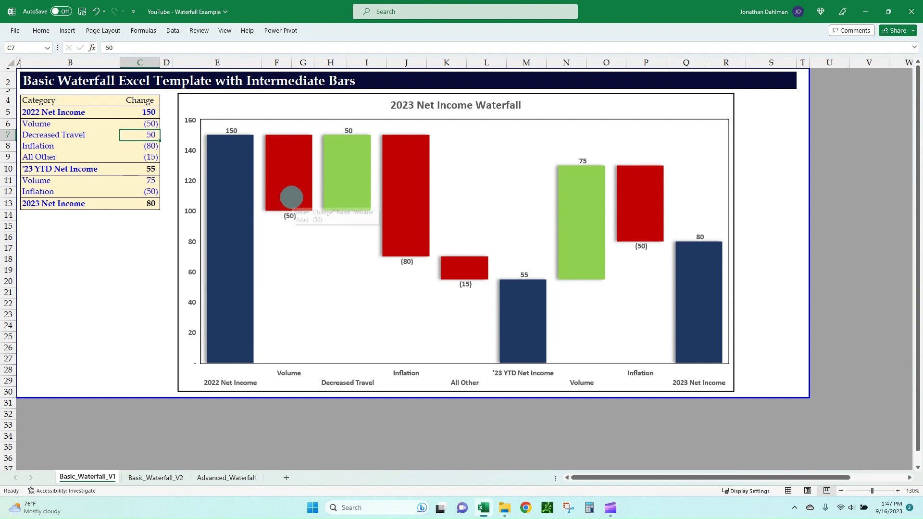
pyautogui.hotkey('ctrl', 'z')
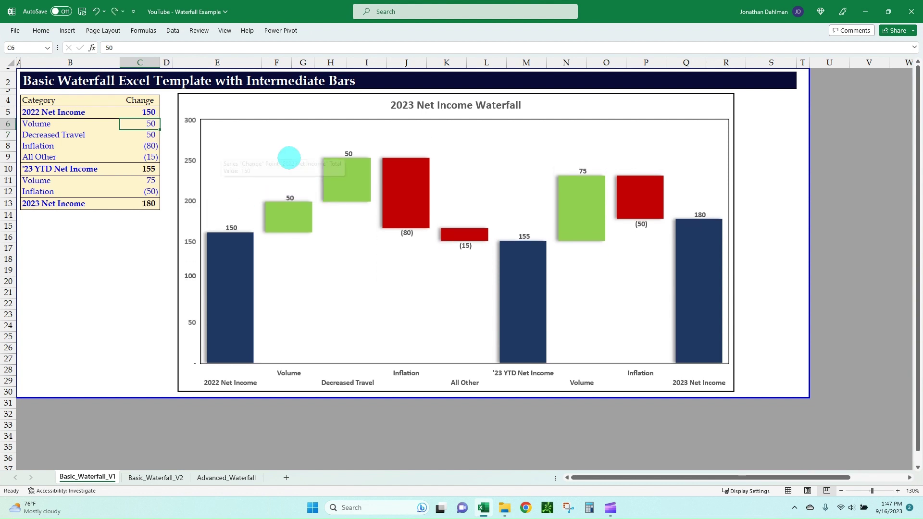
pyautogui.moveTo(283, 228)
pyautogui.hotkey('ctrl', 'y')
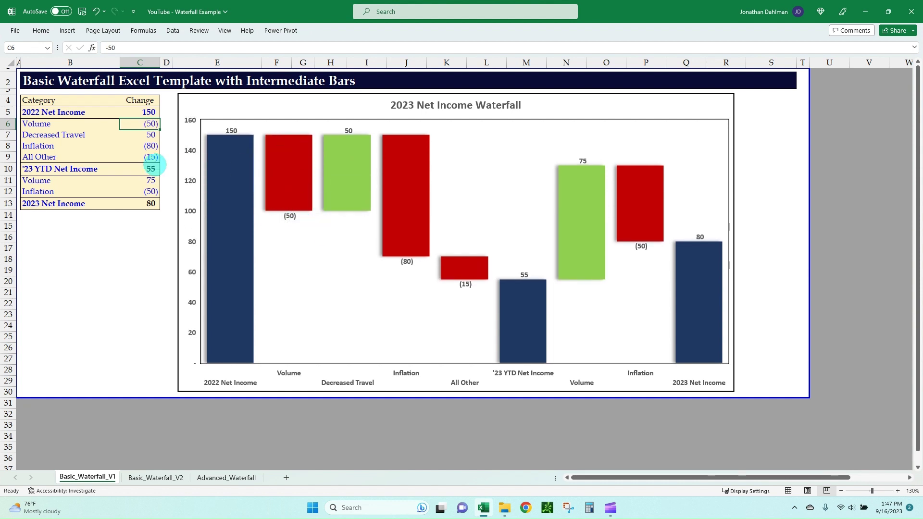
# Step: Set the Decreased Travel change to -15 and the first Inflation change to 75
pyautogui.press('Down')
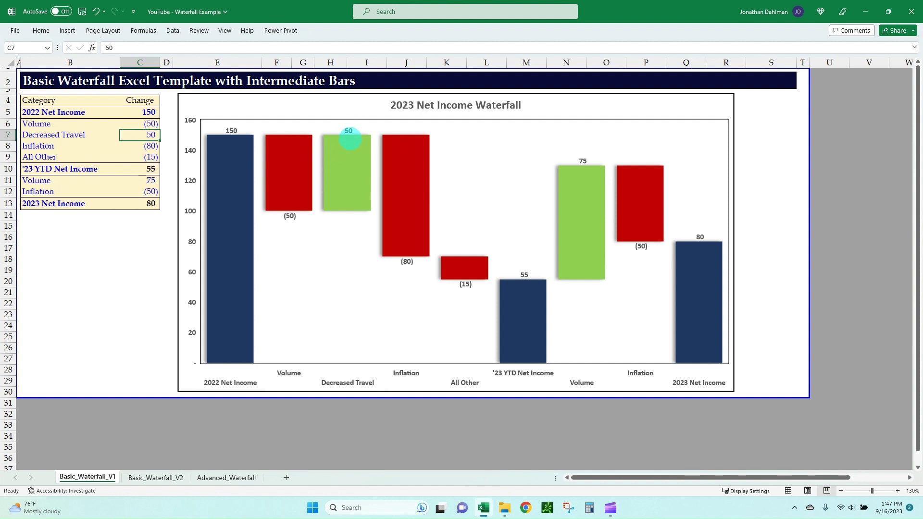
pyautogui.write('-15')
pyautogui.press('Return')
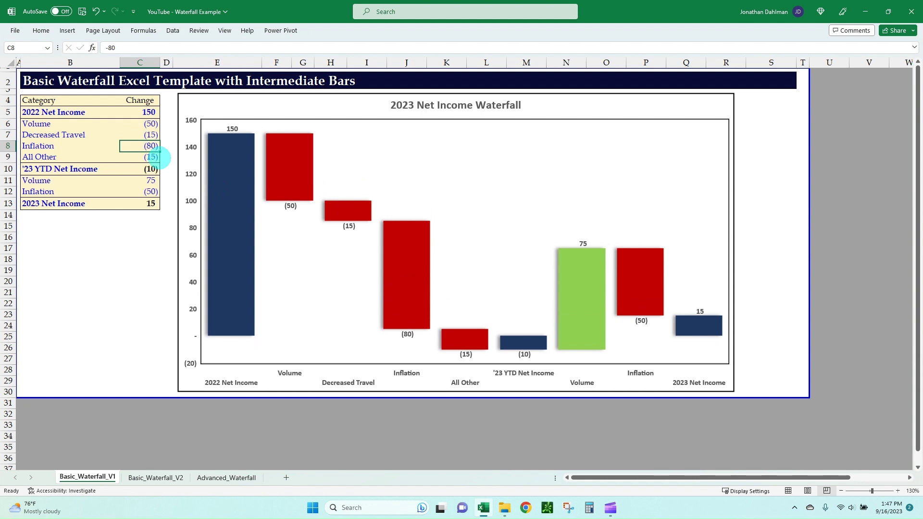
pyautogui.write('75')
pyautogui.press('Return')
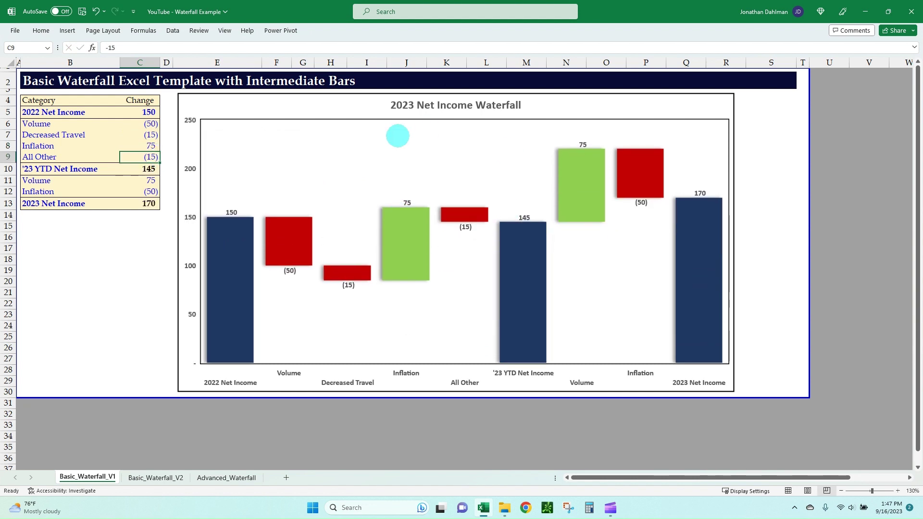
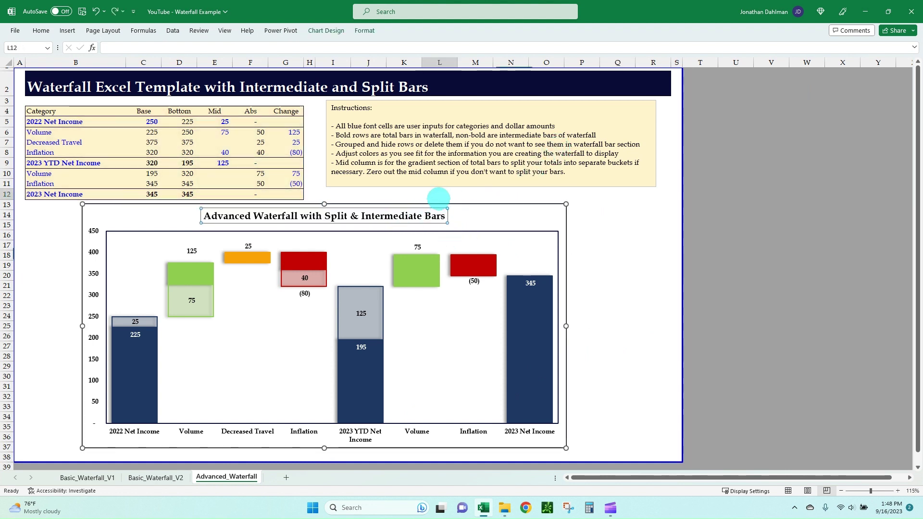
# Step: Enlarge the chart on the Advanced_Waterfall sheet so it covers rows 3 to 37 from column B to column R
pyautogui.click(439, 194)
pyautogui.moveTo(192, 208); pyautogui.dragTo(135, 103)
pyautogui.moveTo(508, 344); pyautogui.dragTo(658, 448)
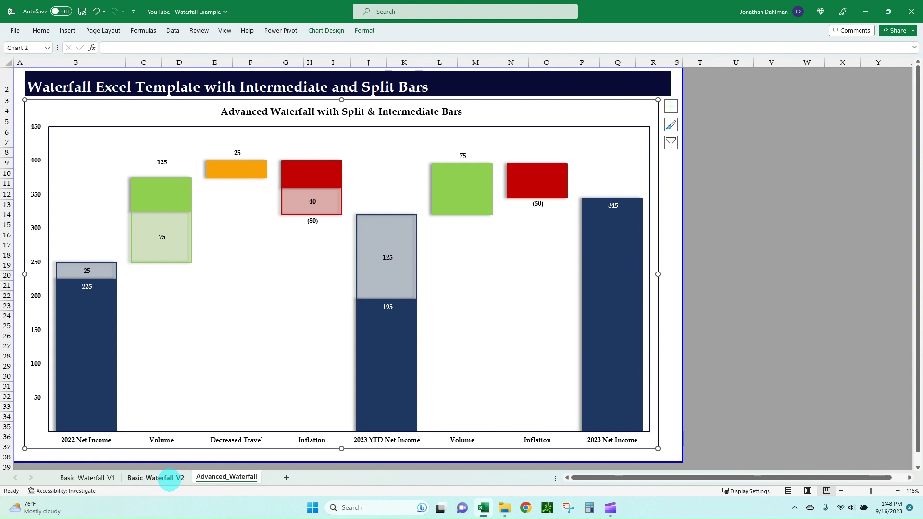
# Step: Compare the Basic_Waterfall_V1 and Advanced_Waterfall charts, and delete the existing chart from the Basic_Waterfall_V2 sheet
pyautogui.click(94, 478)
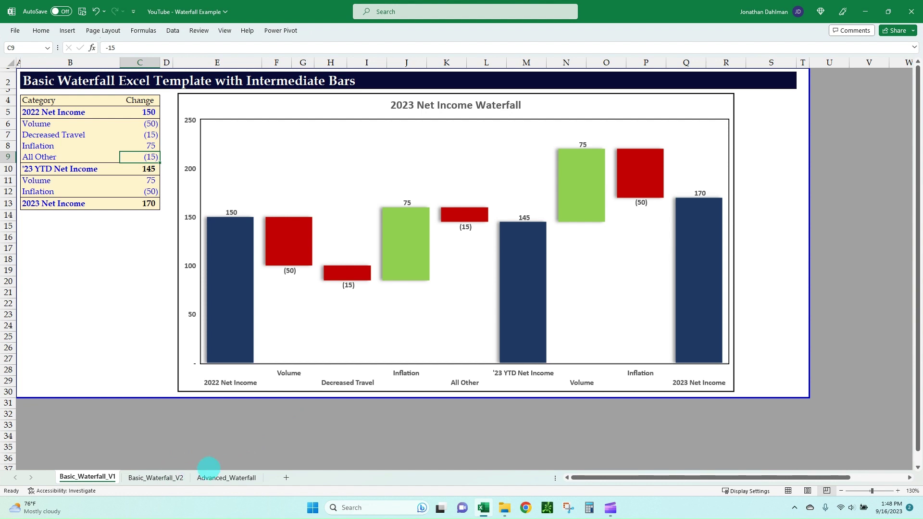
pyautogui.click(219, 478)
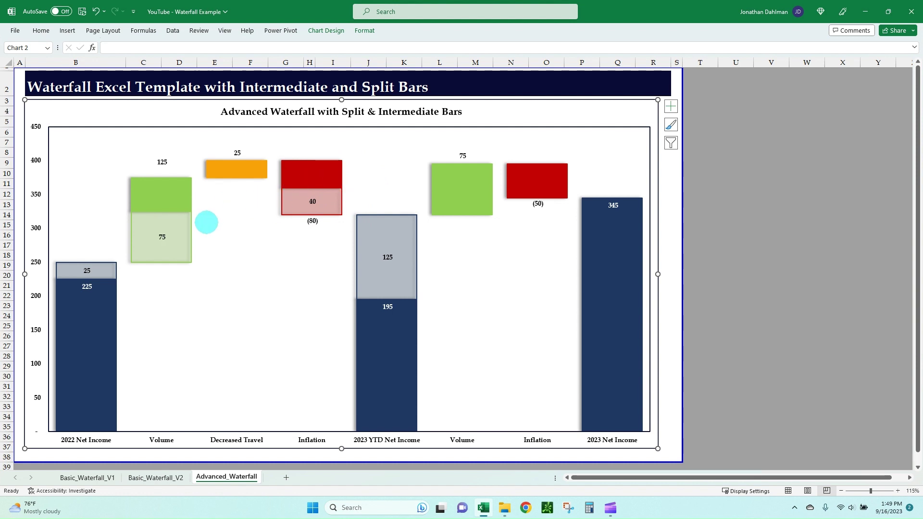
pyautogui.click(143, 479)
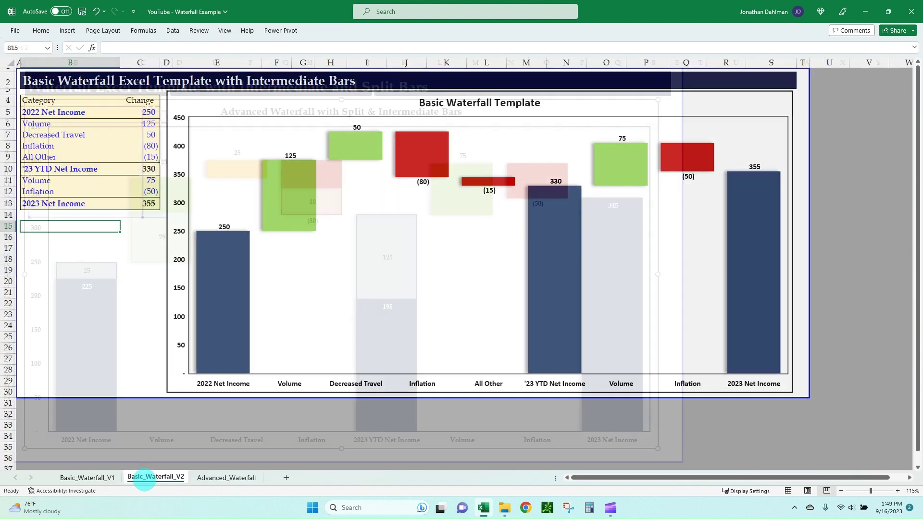
pyautogui.click(276, 97)
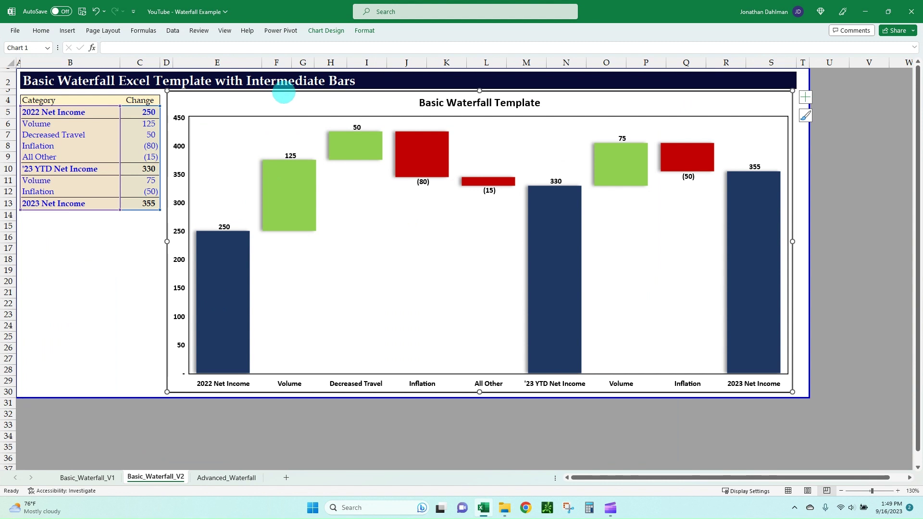
pyautogui.press('Delete')
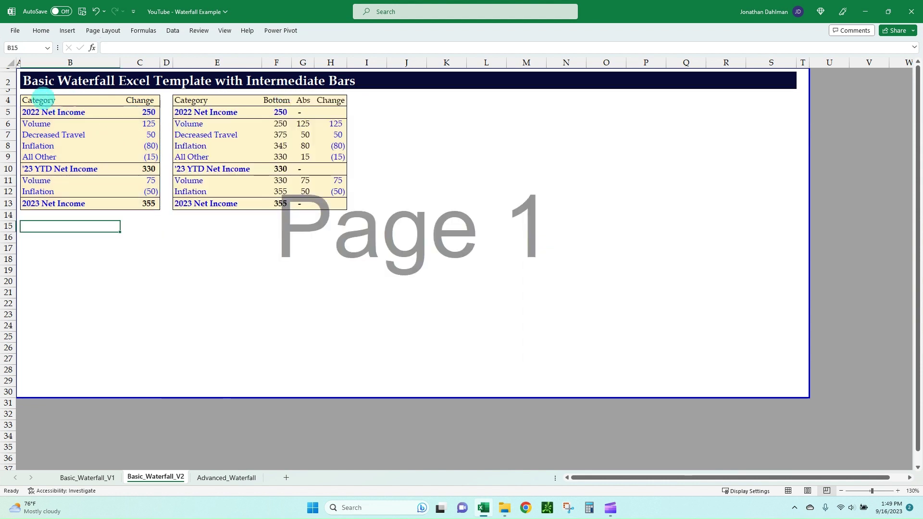
# Step: Examine the source table in B4:C13 and the helper table's Category, Bottom, Abs and Change headings with their first cells
pyautogui.moveTo(37, 100); pyautogui.dragTo(142, 205)
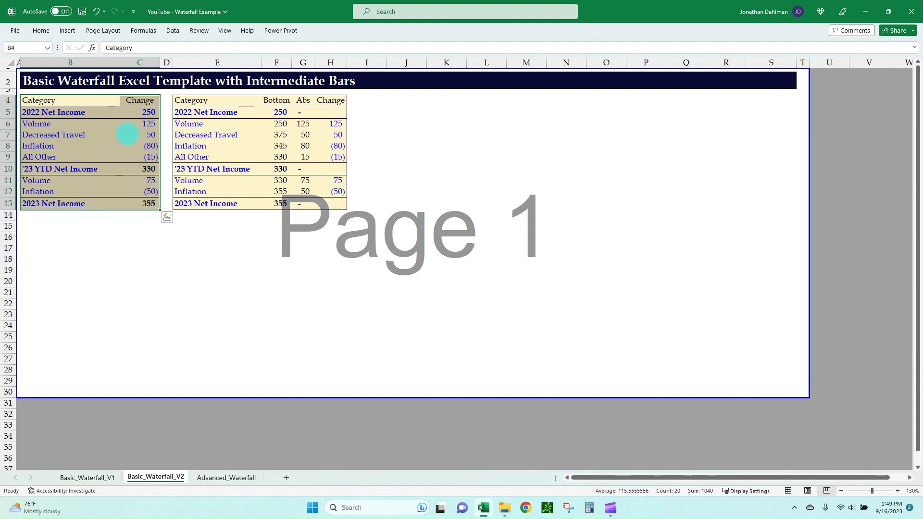
pyautogui.click(201, 100)
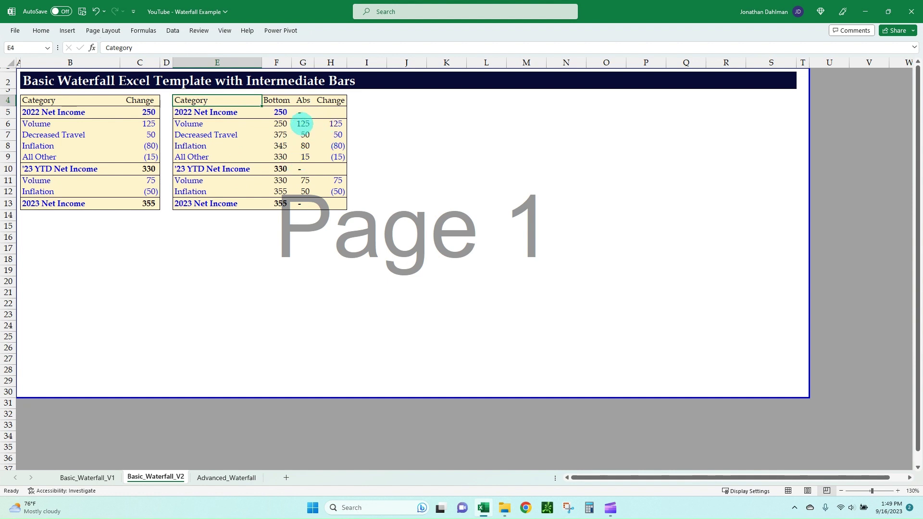
pyautogui.click(277, 100)
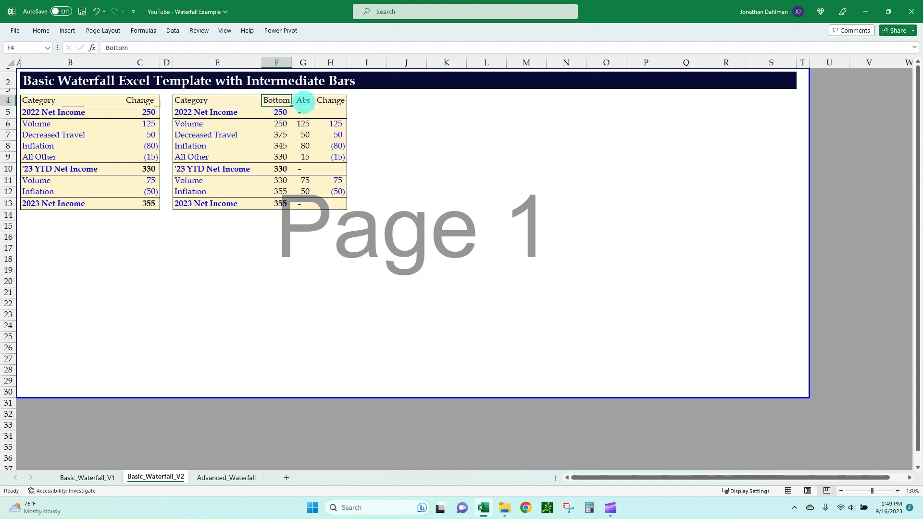
pyautogui.click(303, 100)
pyautogui.click(330, 100)
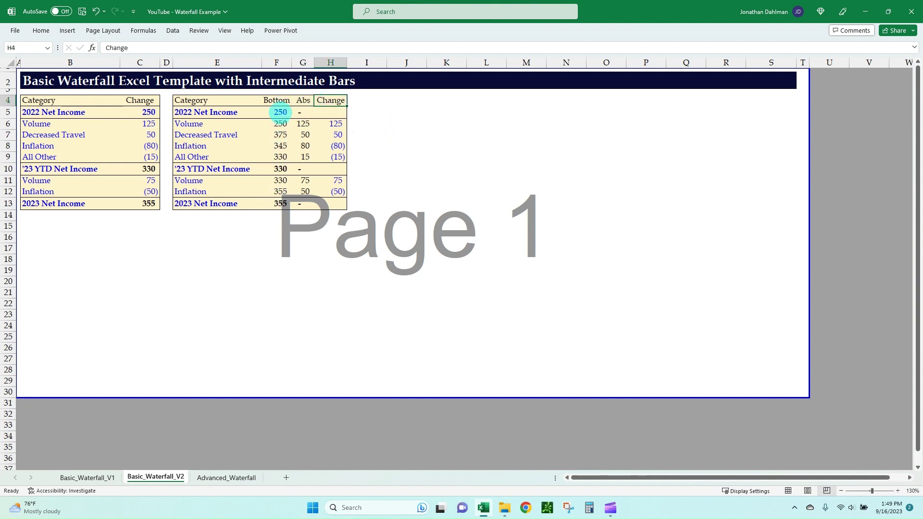
pyautogui.click(278, 112)
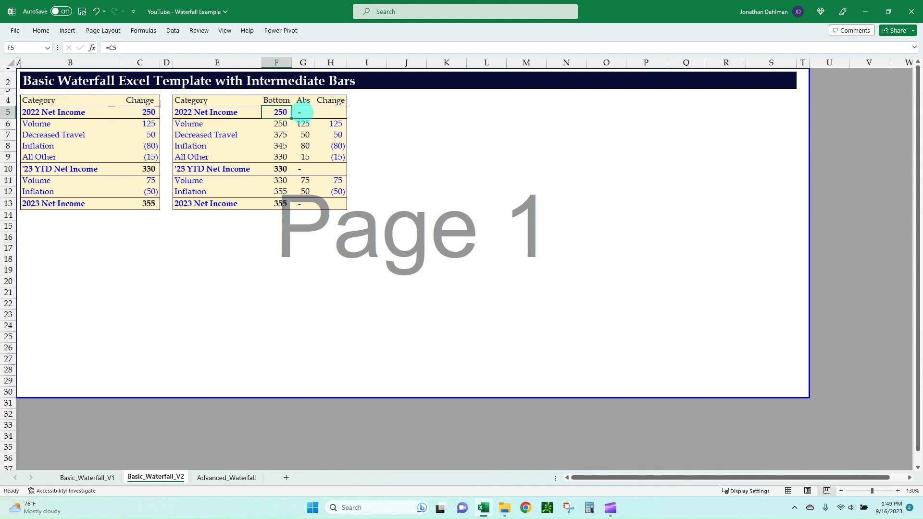
pyautogui.click(302, 112)
pyautogui.click(303, 123)
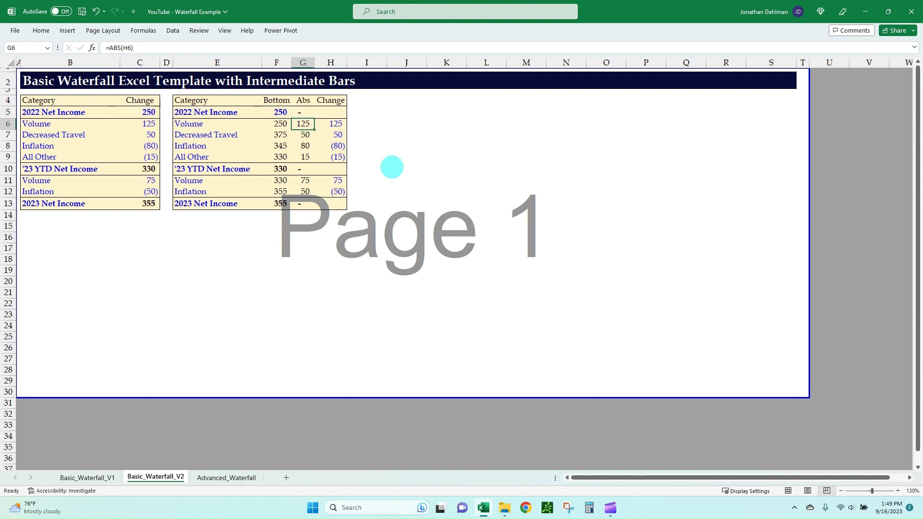
# Step: Inspect the ABS formulas in the helper table's Abs column from G6 down to G13
pyautogui.press('F2')
pyautogui.press('Escape')
pyautogui.press('Down')
pyautogui.press('F2')
pyautogui.press('Escape')
pyautogui.press('Down')
pyautogui.press('F2')
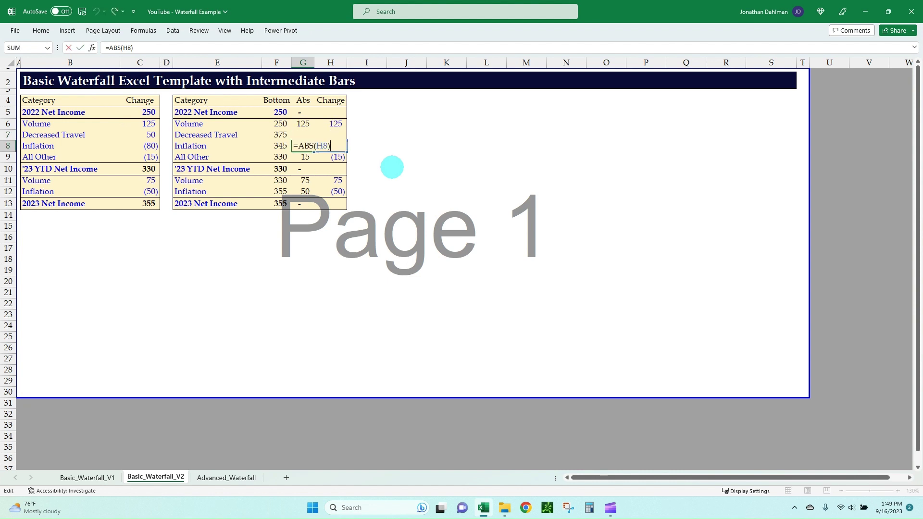
pyautogui.press('Return')
pyautogui.press('F2')
pyautogui.press('Return')
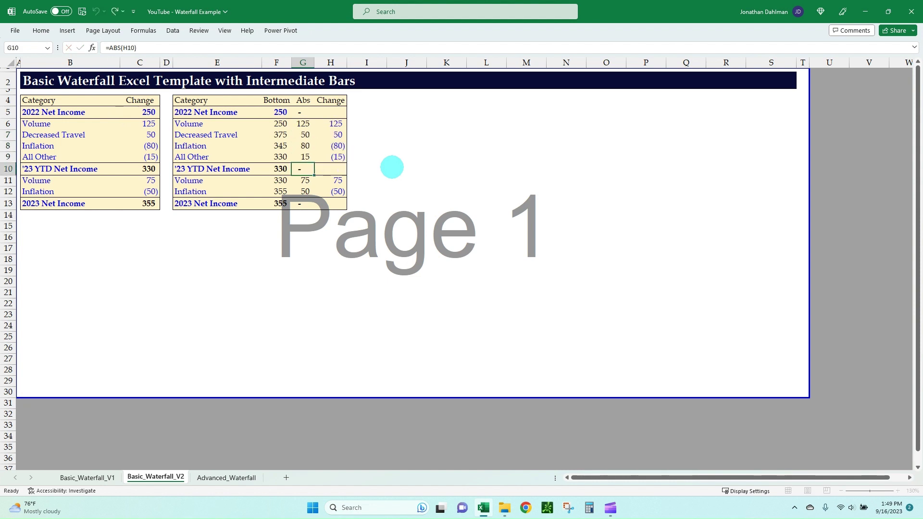
pyautogui.press('Return')
pyautogui.press('F2')
pyautogui.press('Return')
pyautogui.press('F2')
pyautogui.press('Return')
pyautogui.press('F2')
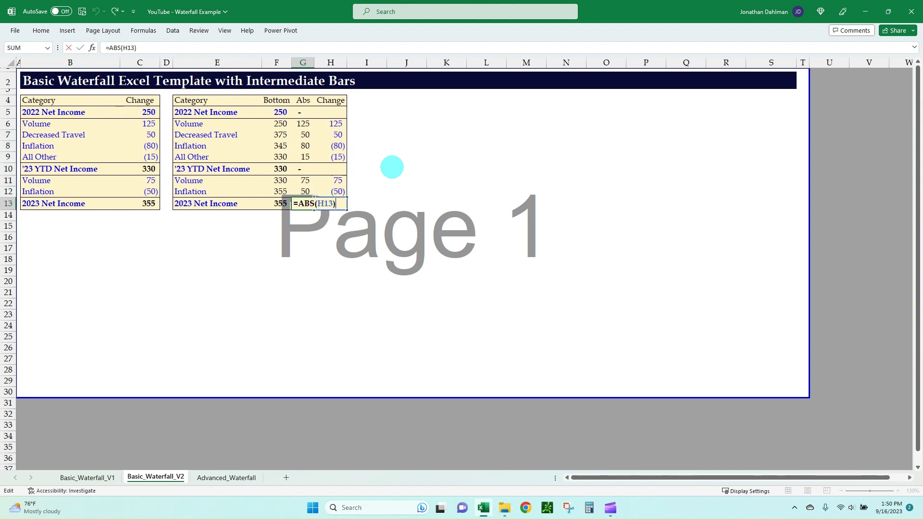
pyautogui.press('Escape')
pyautogui.press('Up')
pyautogui.press('Up')
pyautogui.press('Up')
pyautogui.press('Up')
pyautogui.press('Up')
pyautogui.press('Up')
pyautogui.press('Up')
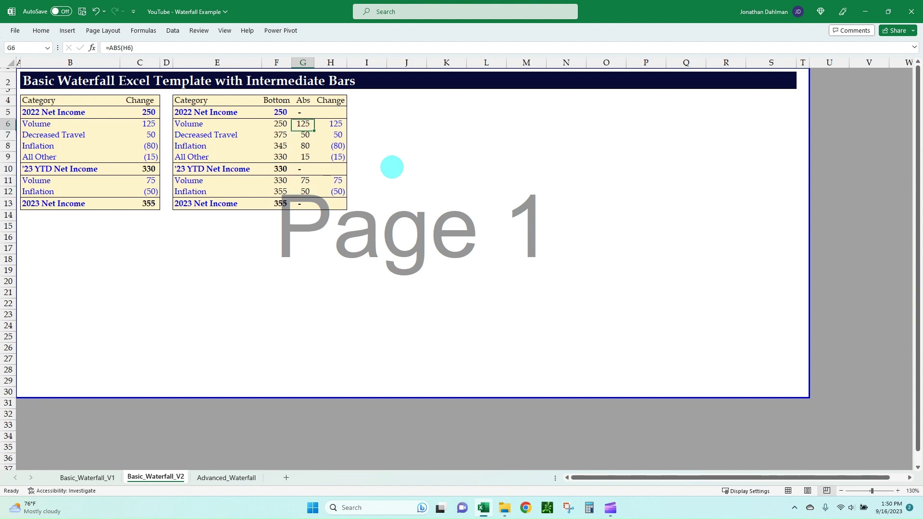
# Step: Review the helper table's Change column entries and the matching Abs cells for Volume, Decreased Travel and Inflation
pyautogui.press('Right')
pyautogui.press('Down')
pyautogui.press('Down')
pyautogui.press('Down')
pyautogui.press('Down')
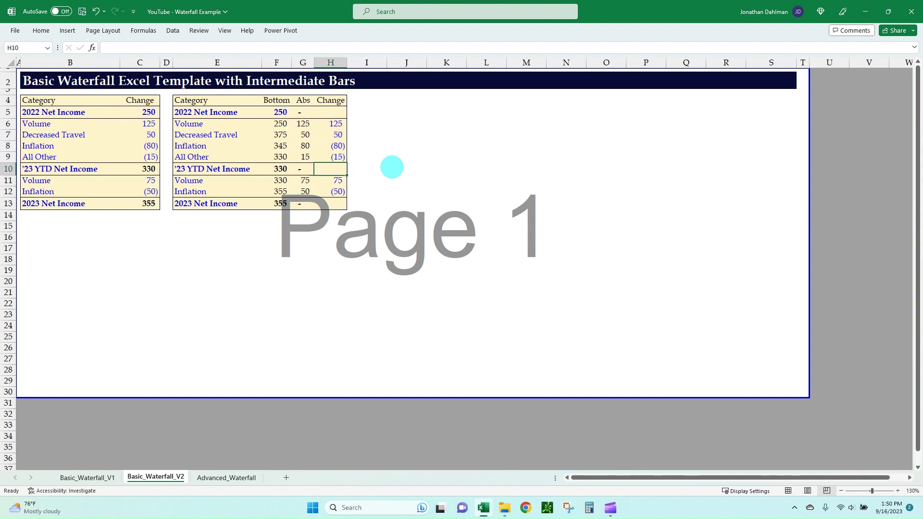
pyautogui.click(332, 125)
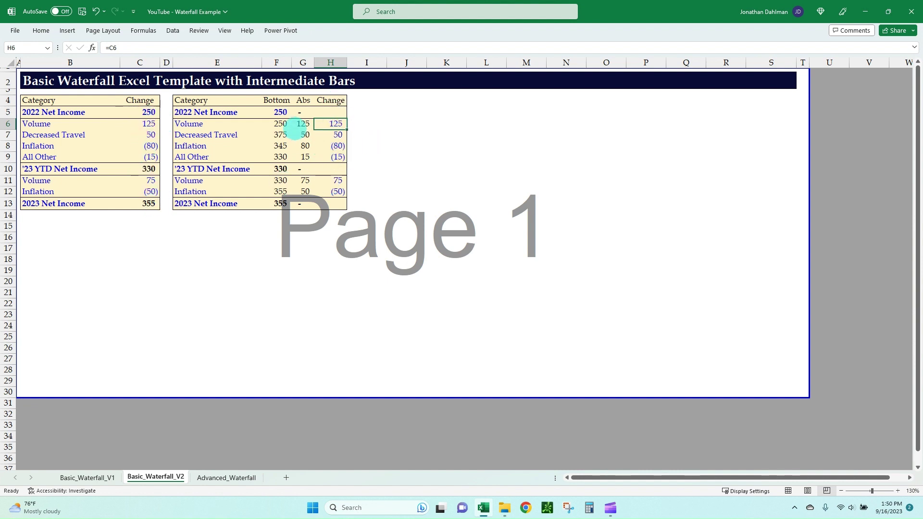
pyautogui.click(301, 123)
pyautogui.click(303, 135)
pyautogui.click(305, 147)
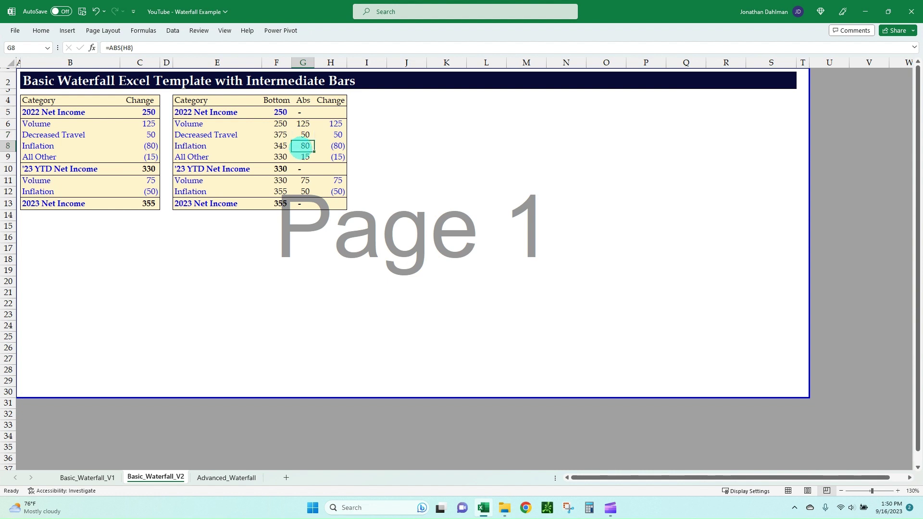
# Step: Examine the nested IF formulas in the helper table's Bottom column, in cells F10 and F6
pyautogui.click(283, 168)
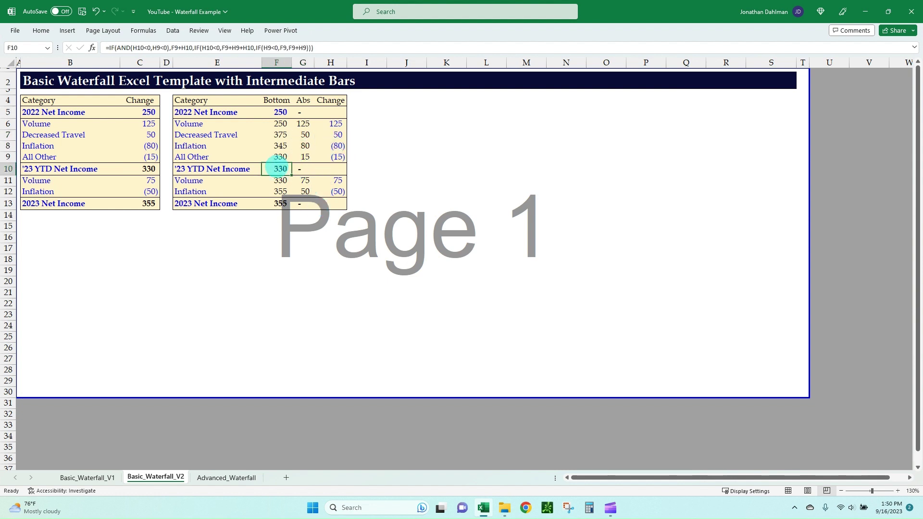
pyautogui.click(286, 126)
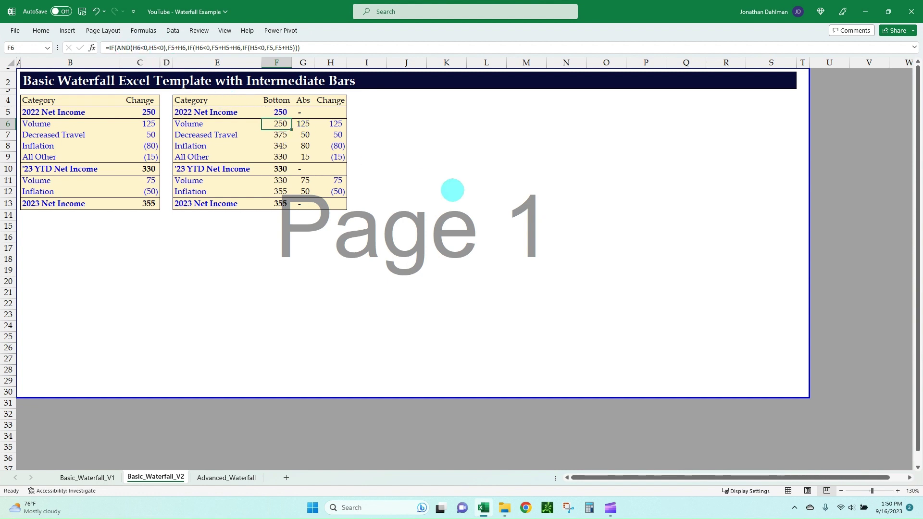
pyautogui.press('F2')
pyautogui.click(332, 112)
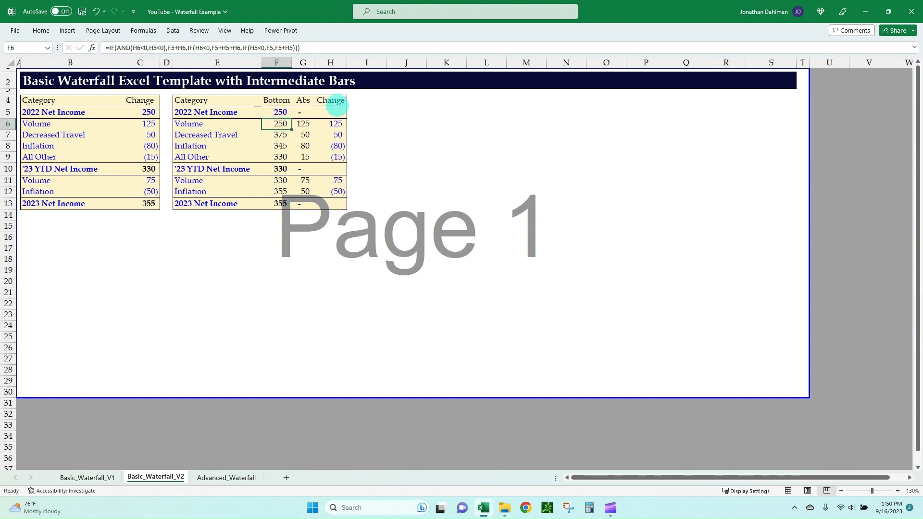
pyautogui.click(283, 123)
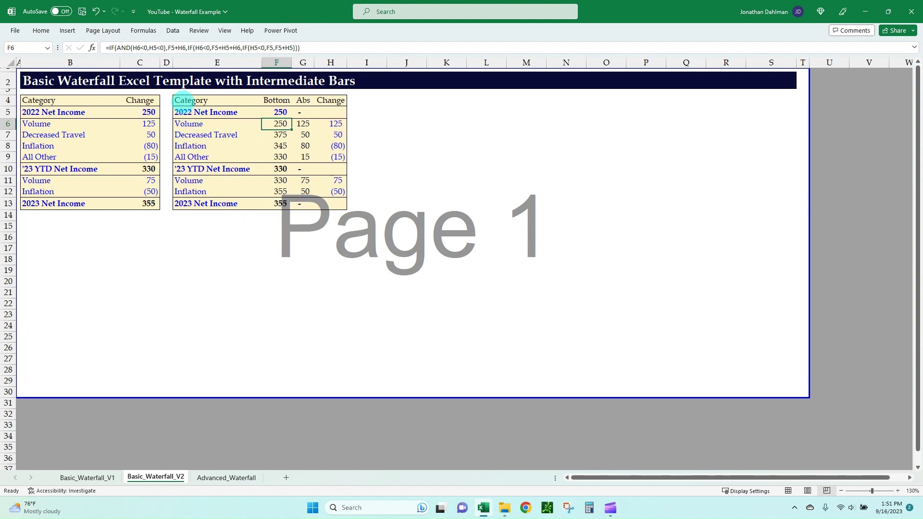
# Step: Insert a 2-D stacked column chart from the helper table range E4:H13
pyautogui.moveTo(183, 101); pyautogui.dragTo(340, 205)
pyautogui.click(68, 31)
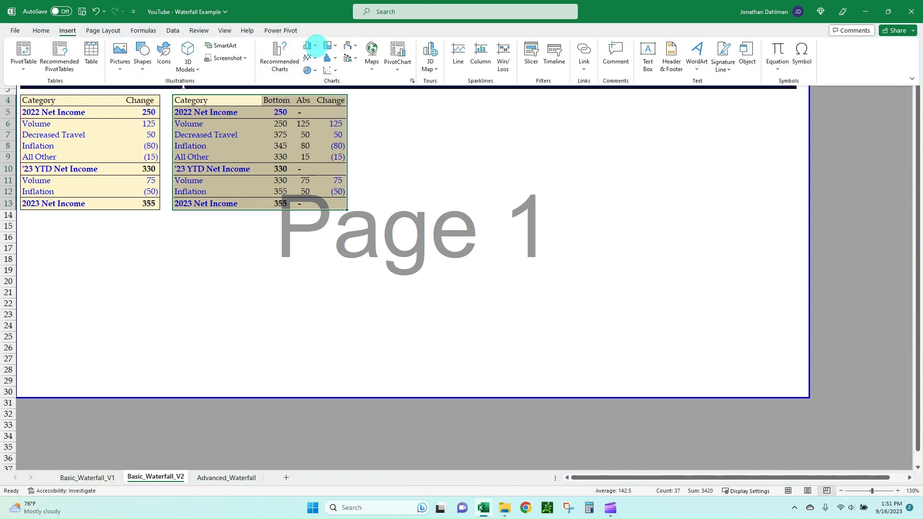
pyautogui.click(311, 45)
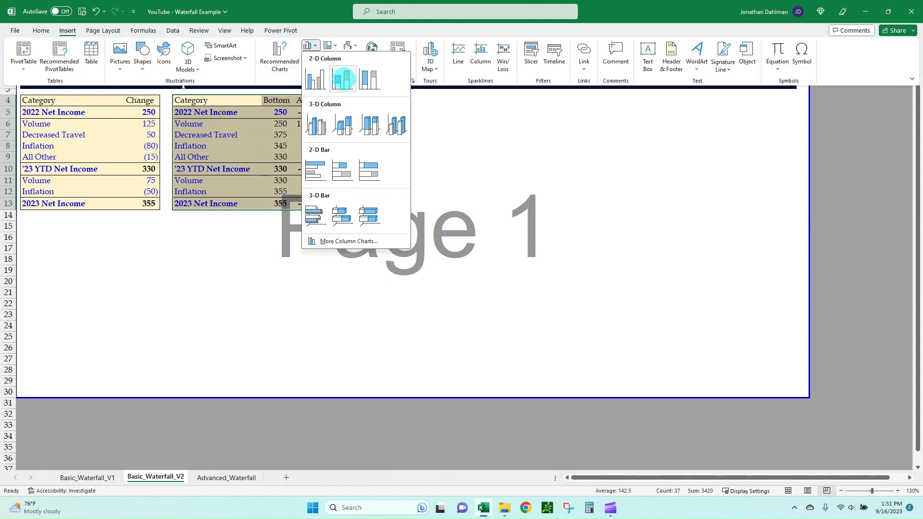
pyautogui.click(342, 79)
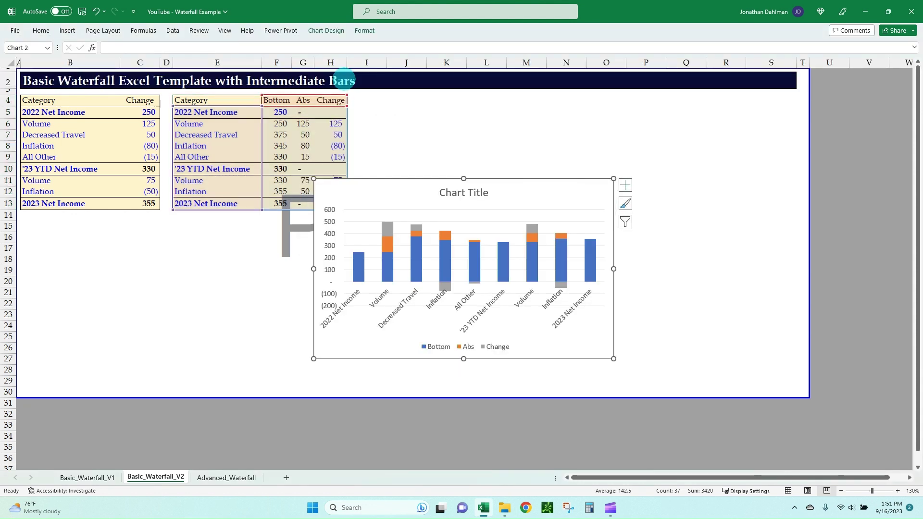
# Step: Move and enlarge the new chart so it spans about rows 4 to 29 from column F to column T
pyautogui.moveTo(411, 186); pyautogui.dragTo(270, 96)
pyautogui.moveTo(474, 268); pyautogui.dragTo(734, 379)
pyautogui.moveTo(371, 93); pyautogui.dragTo(464, 96)
pyautogui.click(108, 249)
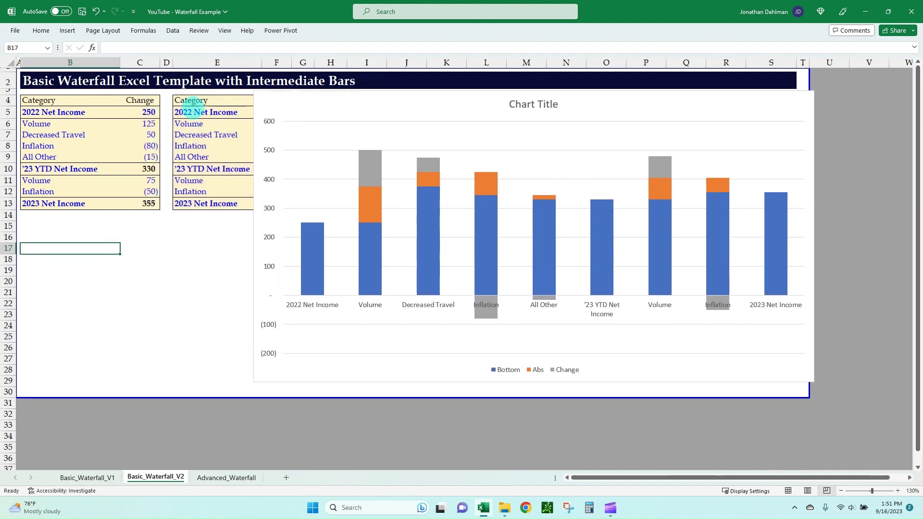
# Step: Group columns B to D and collapse the group to hide the source table
pyautogui.moveTo(71, 62); pyautogui.dragTo(147, 64)
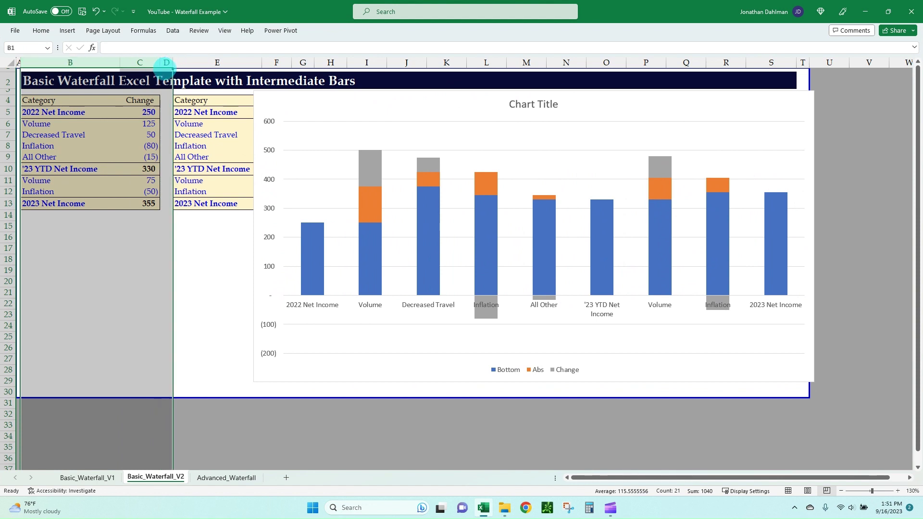
pyautogui.click(174, 31)
pyautogui.hotkey('shift', 'alt', 'Right')
pyautogui.click(217, 63)
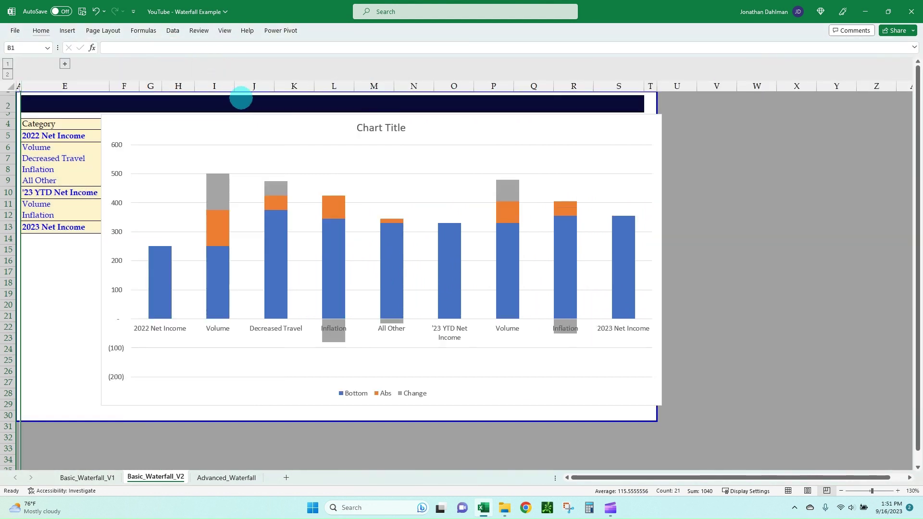
# Step: Reposition the chart just beside the helper table, starting at column I, so the table is uncovered
pyautogui.moveTo(258, 115); pyautogui.dragTo(186, 113)
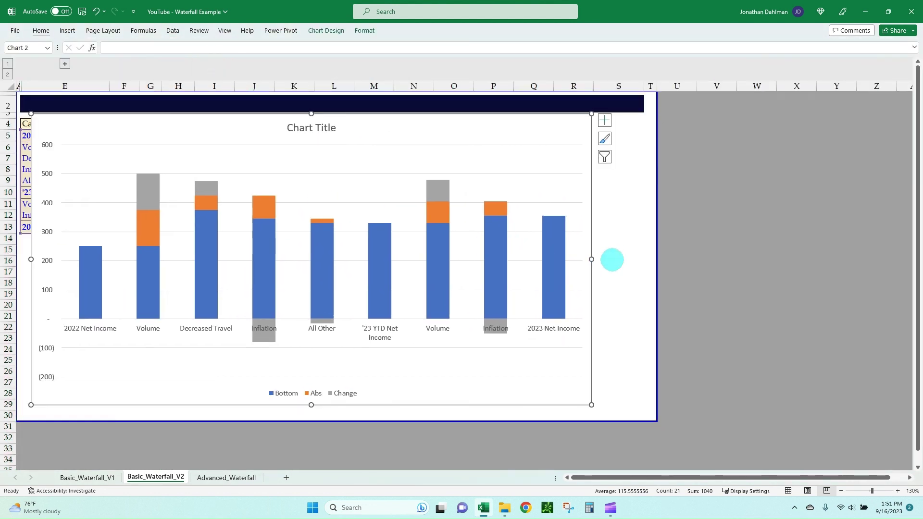
pyautogui.click(631, 250)
pyautogui.moveTo(280, 124); pyautogui.dragTo(436, 104)
pyautogui.moveTo(408, 111); pyautogui.dragTo(406, 111)
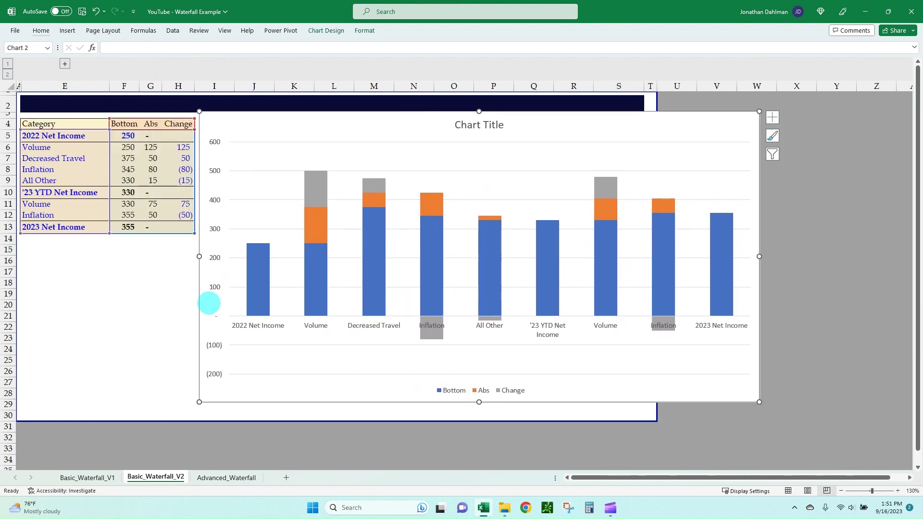
pyautogui.click(132, 305)
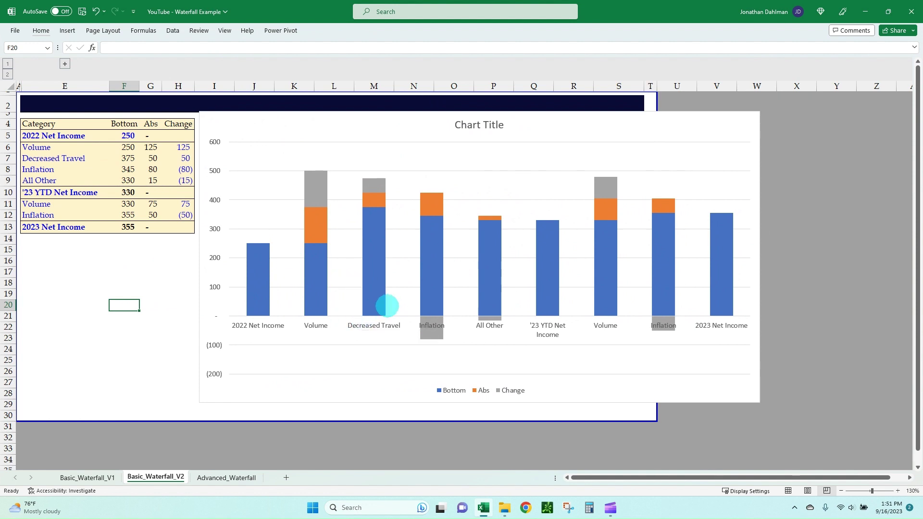
# Step: Exclude the Change series from the chart's data source, keeping only the Bottom and Abs series
pyautogui.click(272, 158)
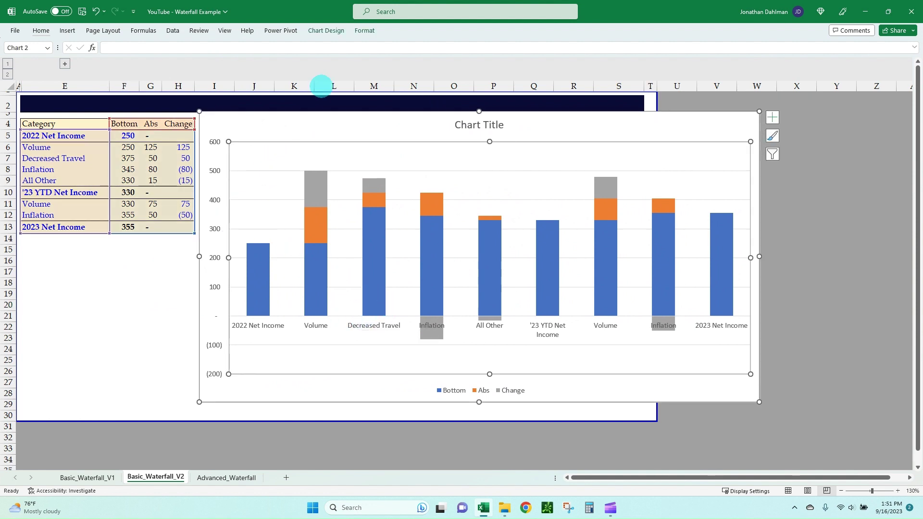
pyautogui.click(324, 30)
pyautogui.click(498, 53)
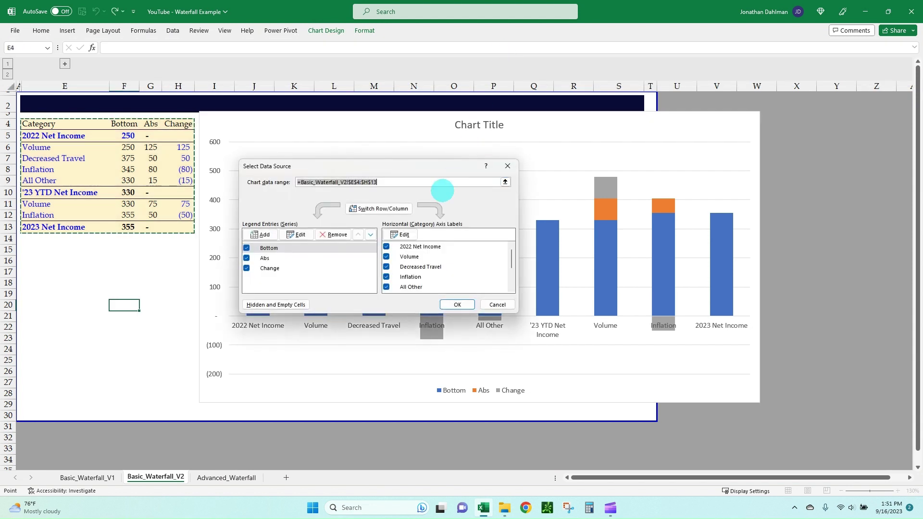
pyautogui.click(304, 252)
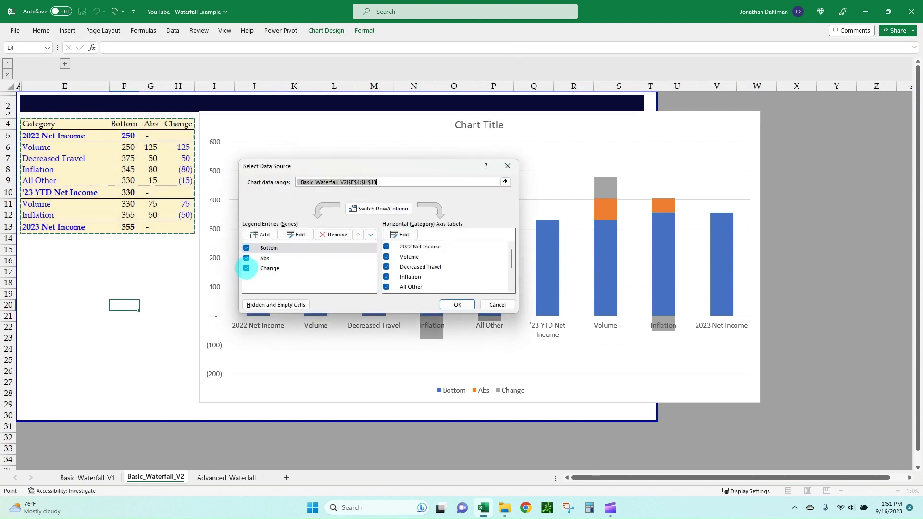
pyautogui.click(246, 268)
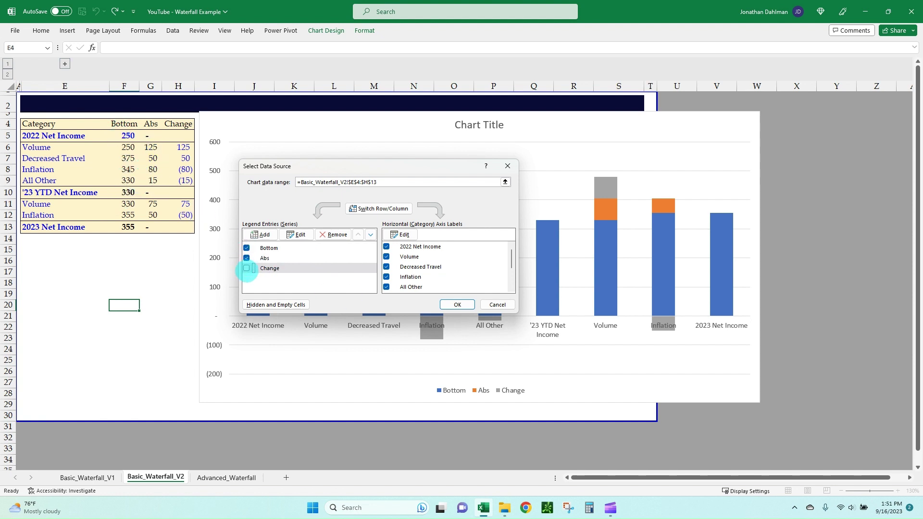
pyautogui.click(457, 304)
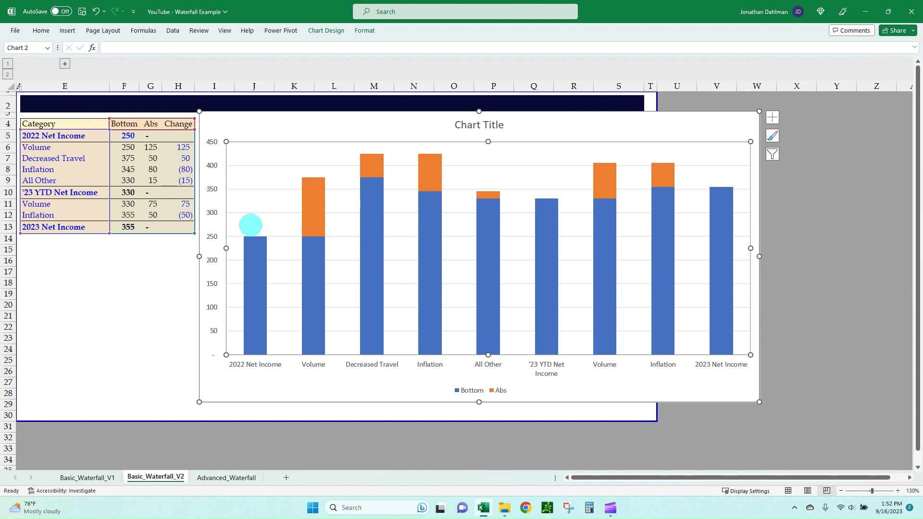
# Step: Fill the Bottom series columns with a solid dark blue
pyautogui.click(319, 266)
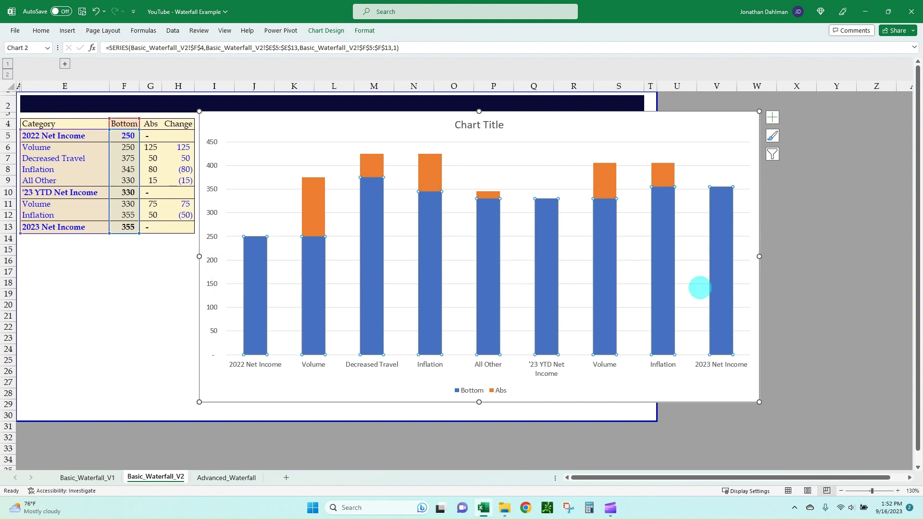
pyautogui.doubleClick(541, 303)
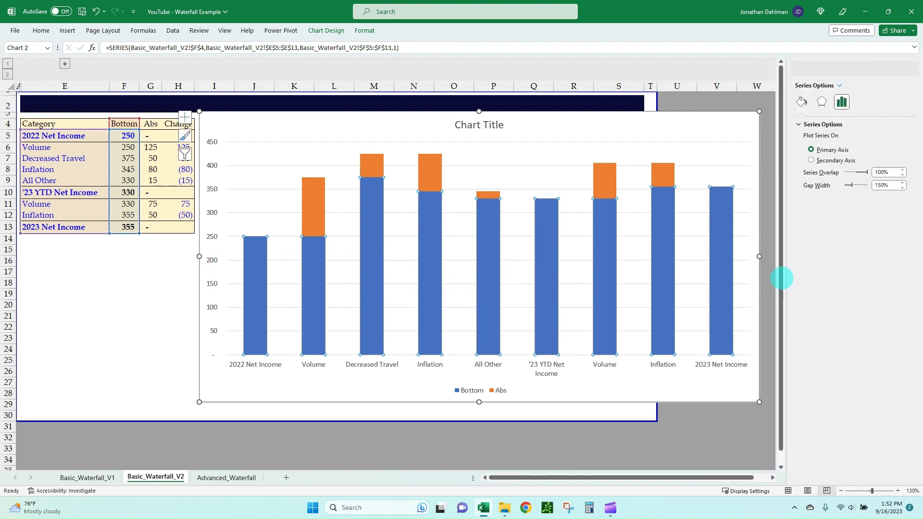
pyautogui.click(801, 101)
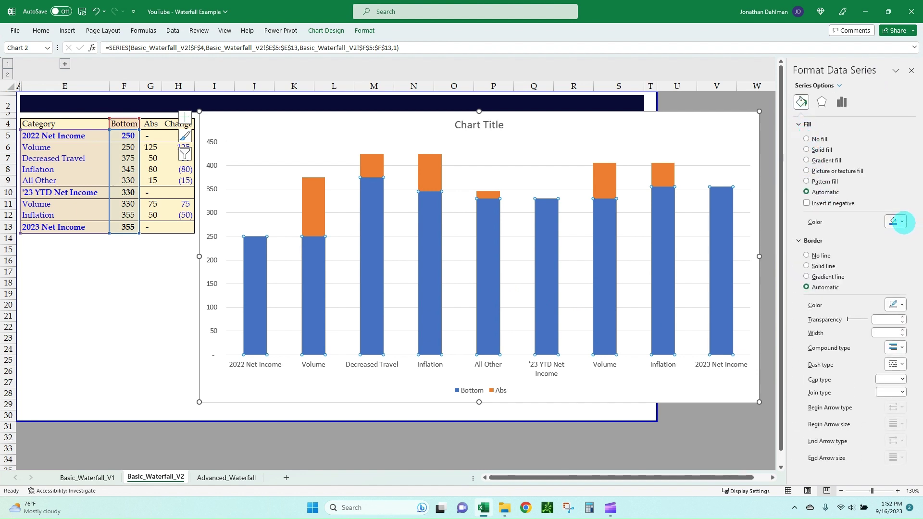
pyautogui.click(898, 222)
pyautogui.click(876, 284)
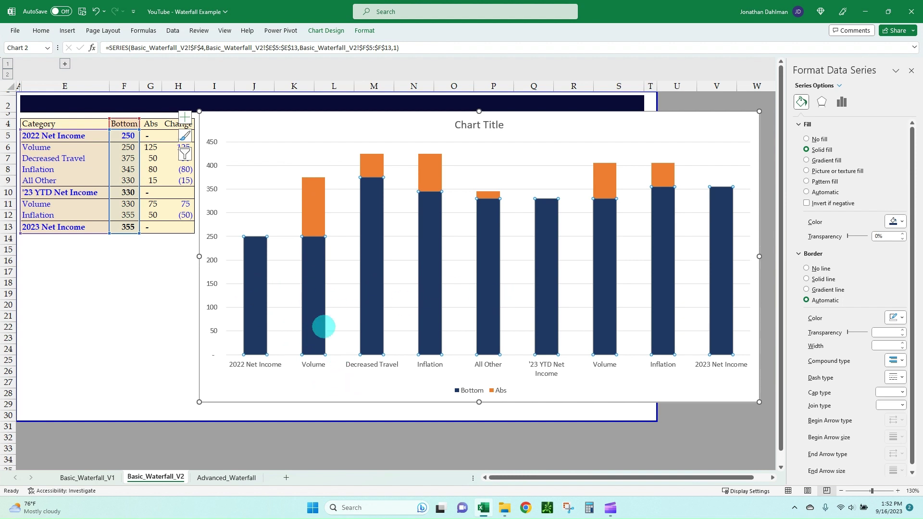
pyautogui.click(325, 377)
pyautogui.click(308, 292)
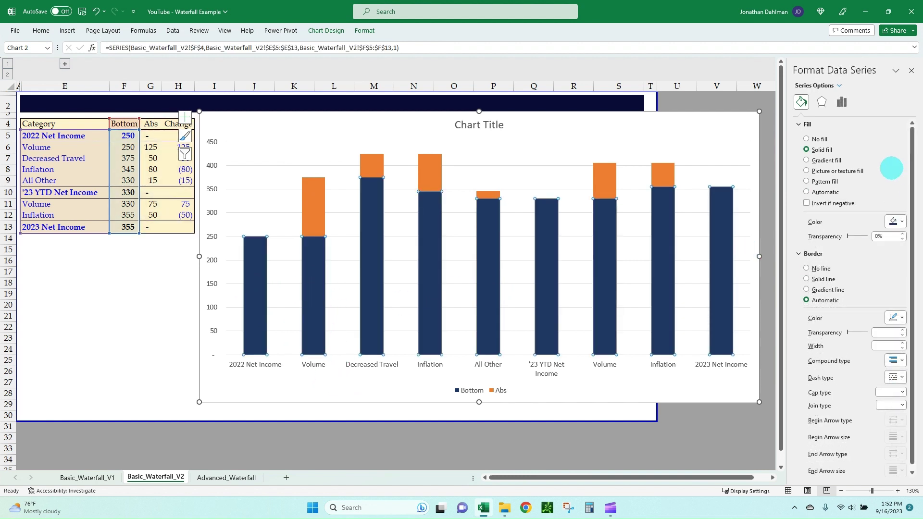
pyautogui.click(807, 139)
pyautogui.hotkey('ctrl', 'z')
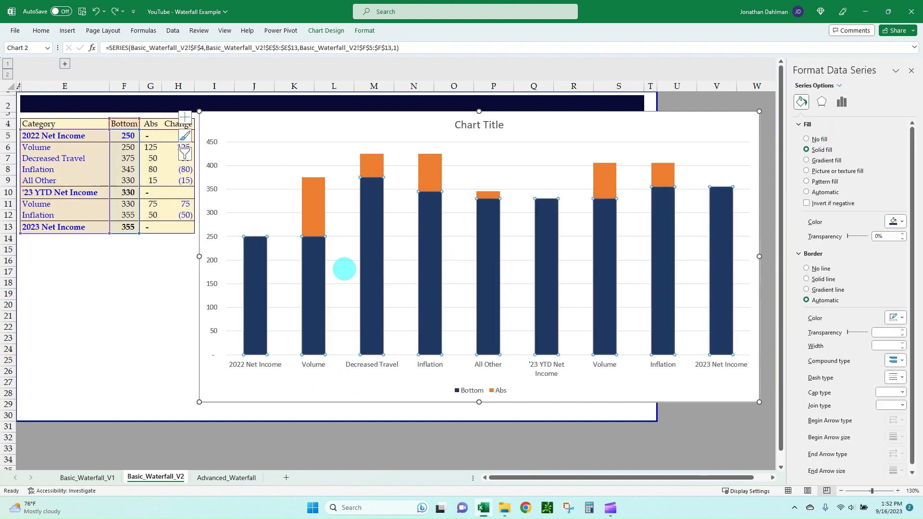
# Step: Remove the fill from the four Bottom columns between 2022 Net Income and '23 YTD Net Income, Volume through All Other
pyautogui.click(313, 268)
pyautogui.click(806, 139)
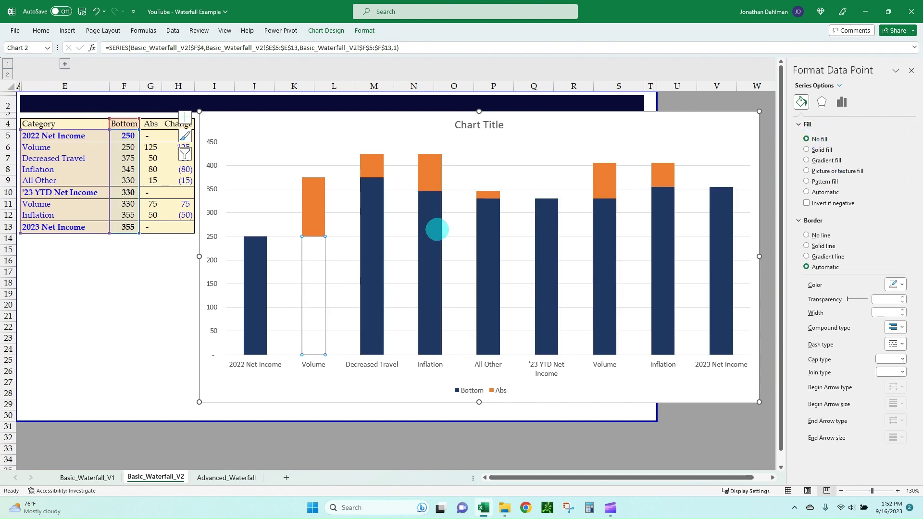
pyautogui.click(377, 230)
pyautogui.click(807, 139)
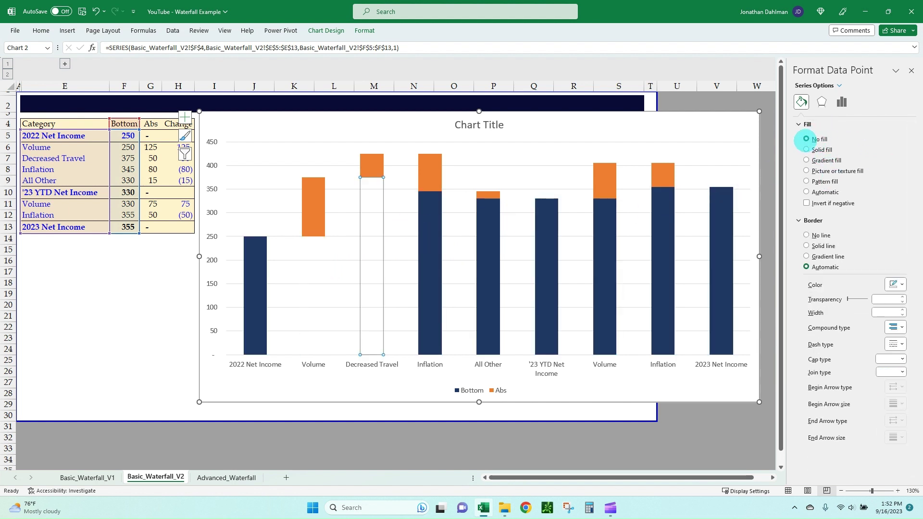
pyautogui.click(438, 233)
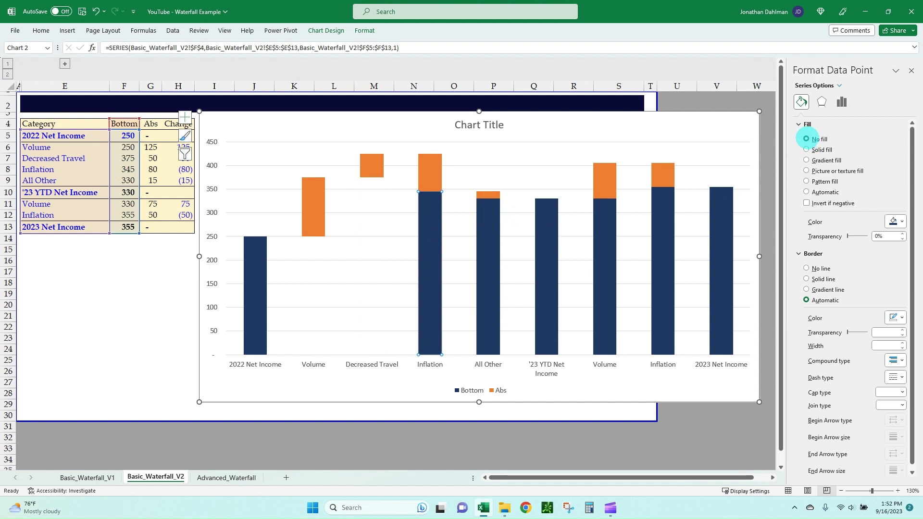
pyautogui.click(486, 255)
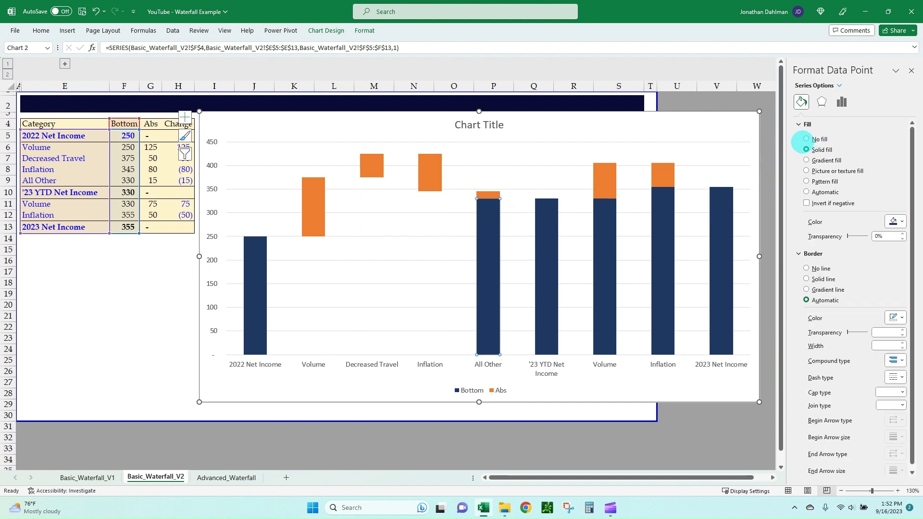
pyautogui.click(807, 139)
# Step: Remove the fill from the Bottom columns for Volume and Inflation between '23 YTD Net Income and 2023 Net Income
pyautogui.click(607, 276)
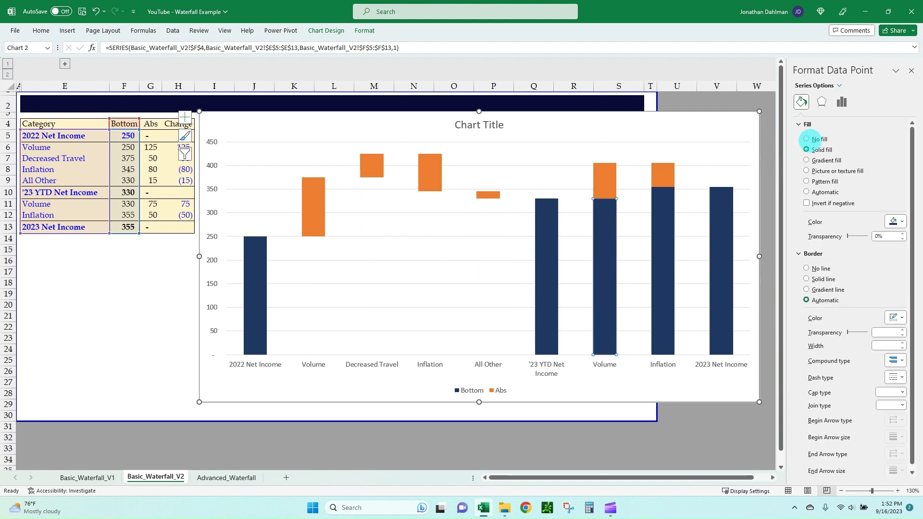
pyautogui.click(806, 139)
pyautogui.click(662, 233)
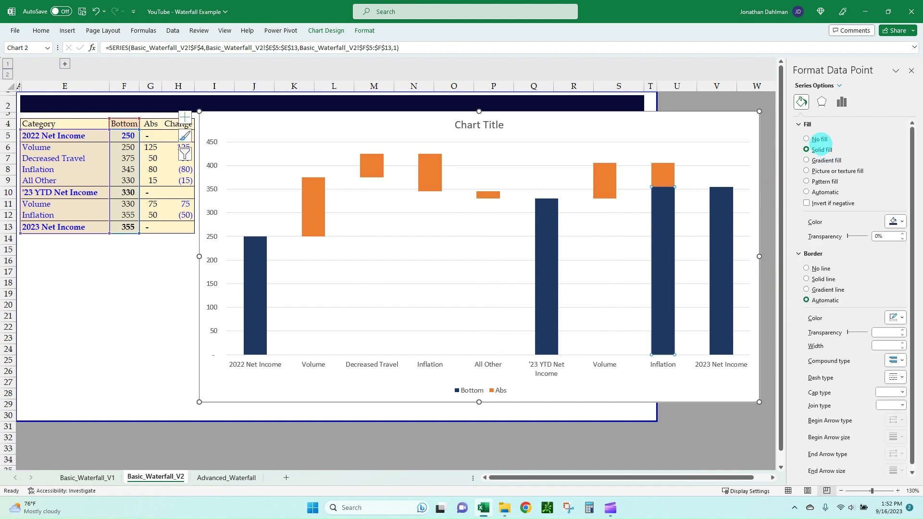
pyautogui.click(806, 139)
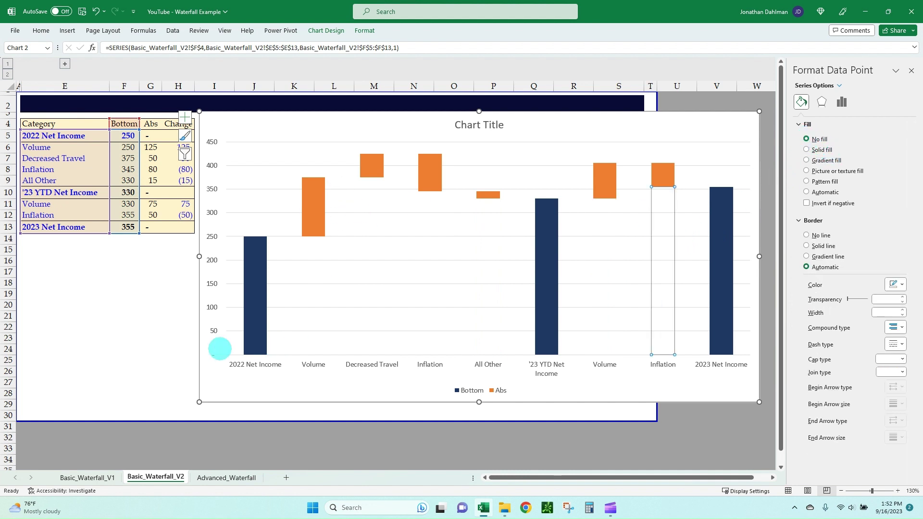
pyautogui.press('Escape')
pyautogui.press('Escape')
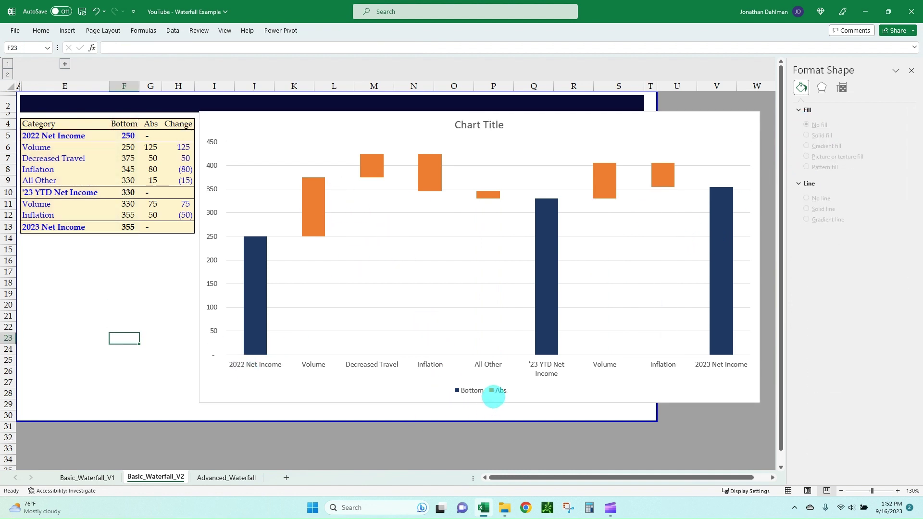
# Step: Delete the chart legend and set the columns' gap width to 25%
pyautogui.click(494, 395)
pyautogui.press('Delete')
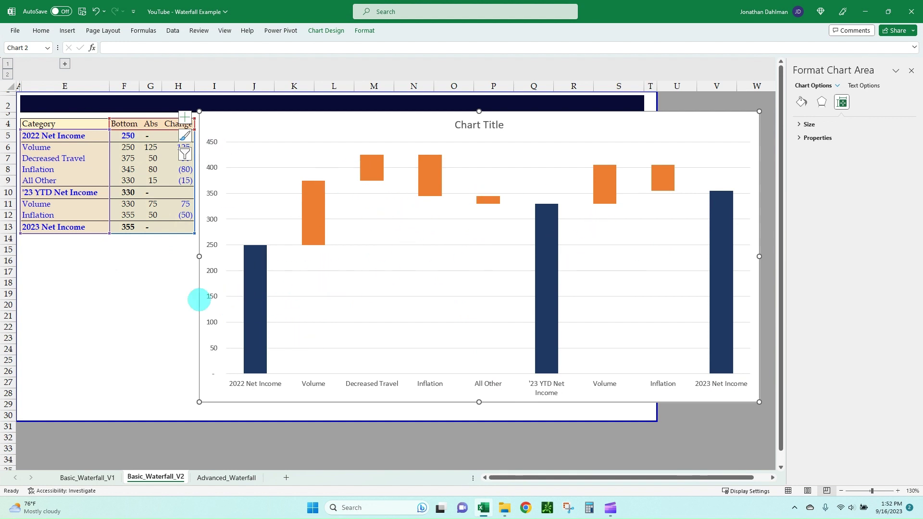
pyautogui.click(253, 275)
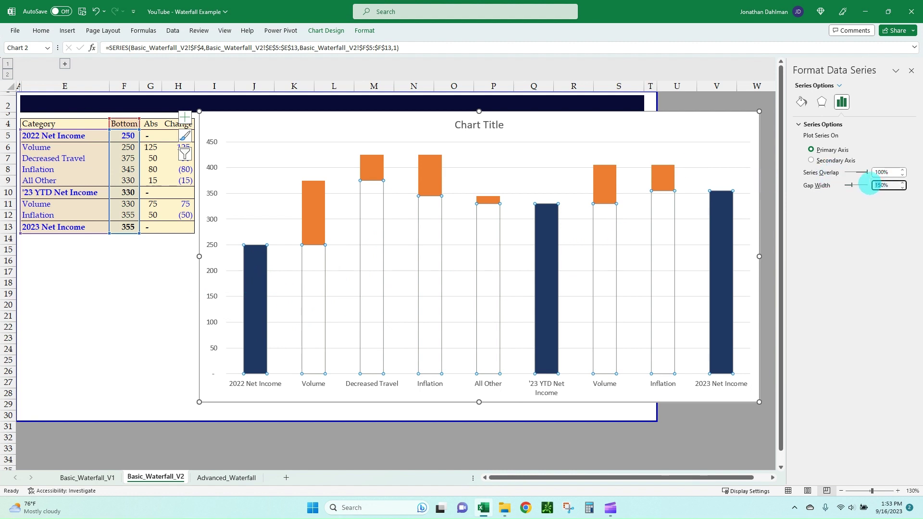
pyautogui.press('Tab')
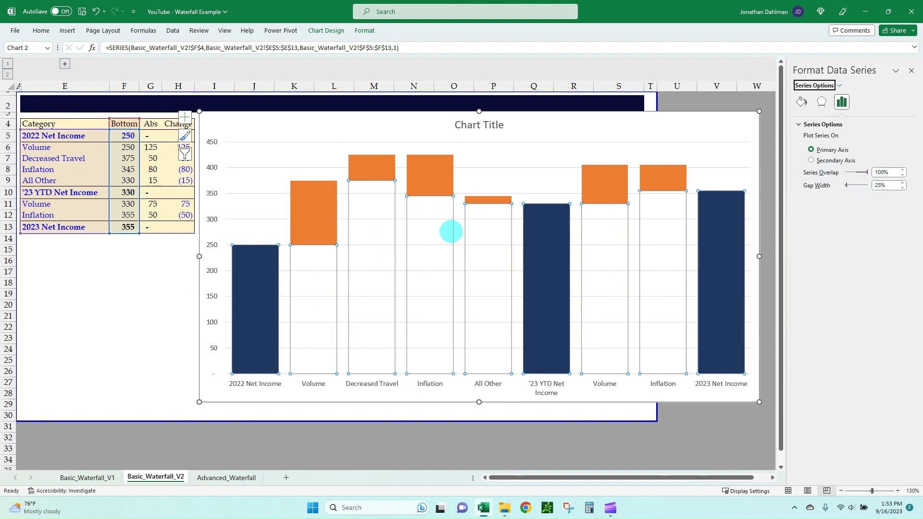
pyautogui.click(306, 215)
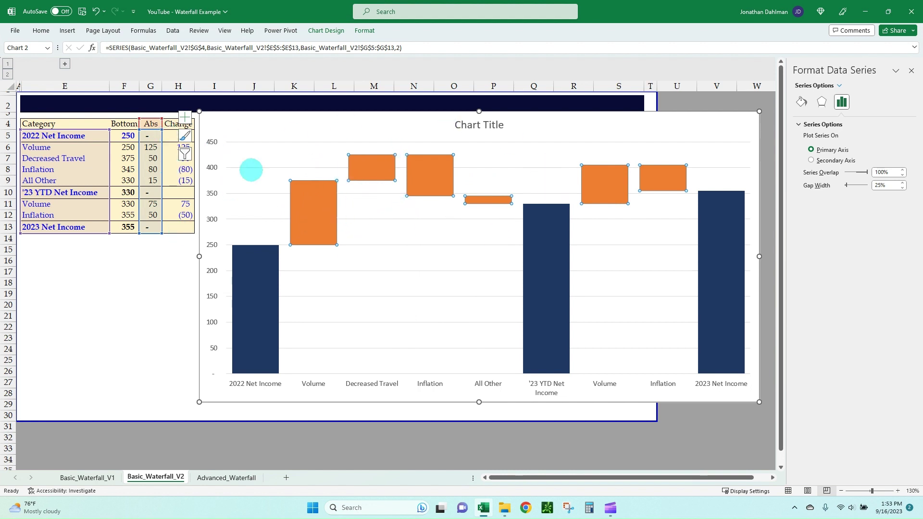
pyautogui.click(197, 254)
pyautogui.click(147, 316)
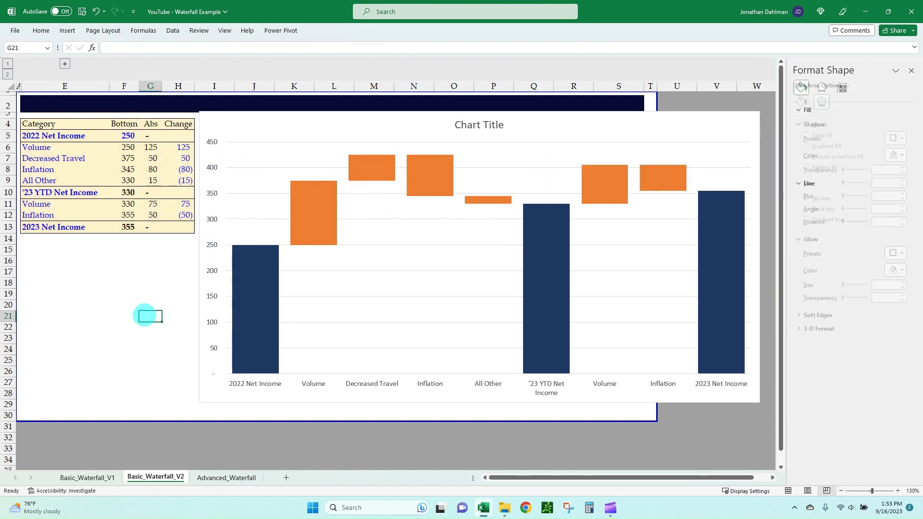
# Step: Fill the Abs bars for the first Volume and Decreased Travel with the standard light green
pyautogui.click(315, 206)
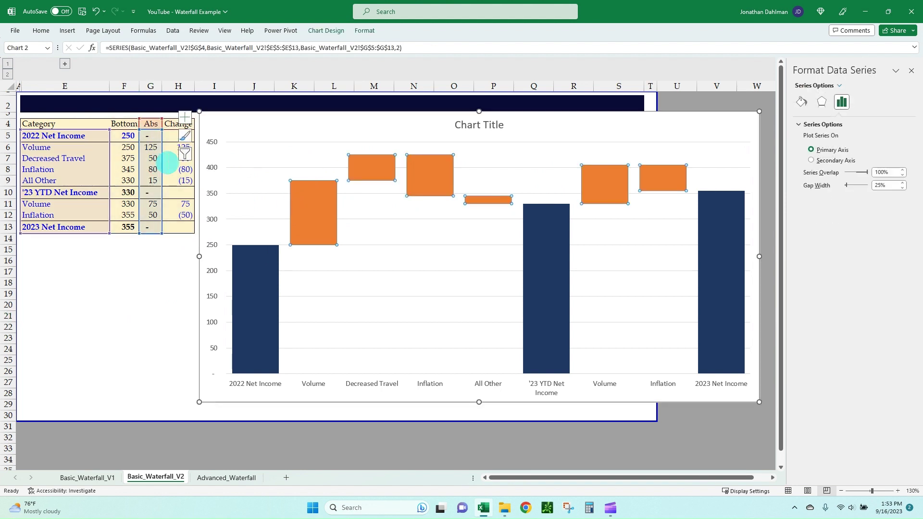
pyautogui.click(305, 201)
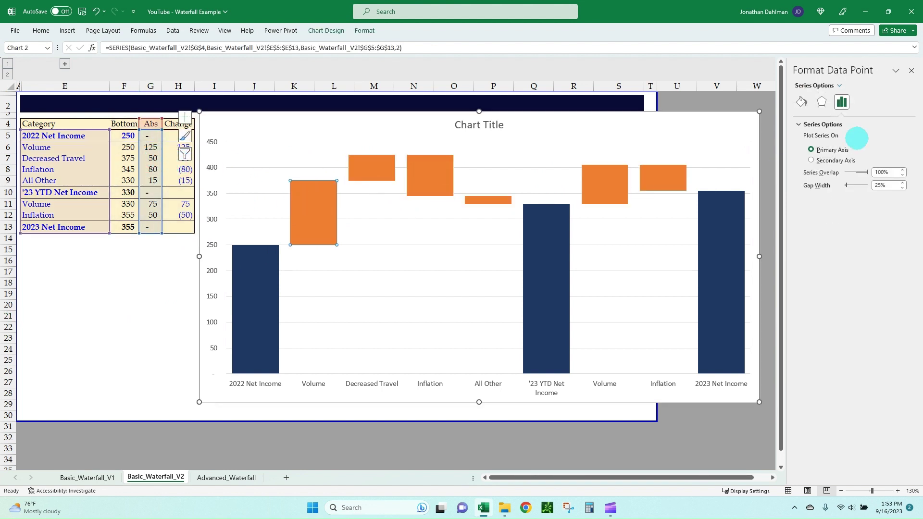
pyautogui.click(802, 102)
pyautogui.click(893, 222)
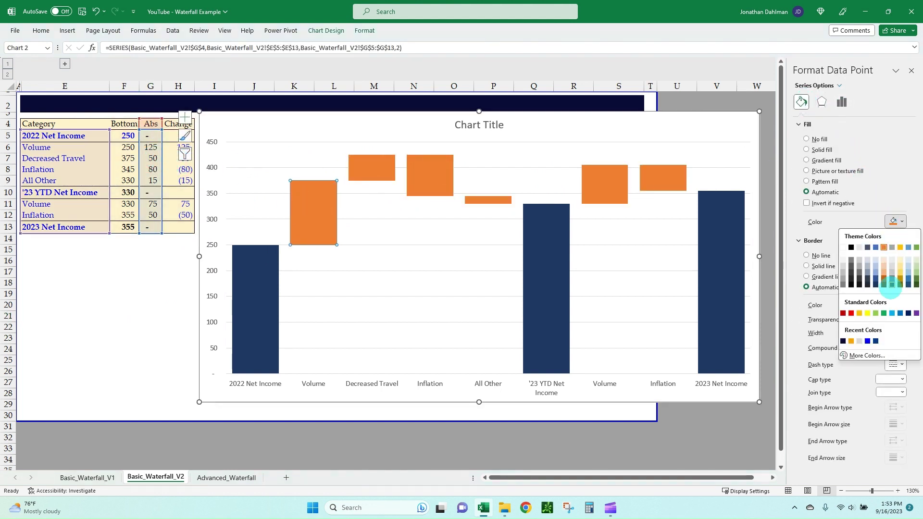
pyautogui.click(876, 313)
pyautogui.click(362, 165)
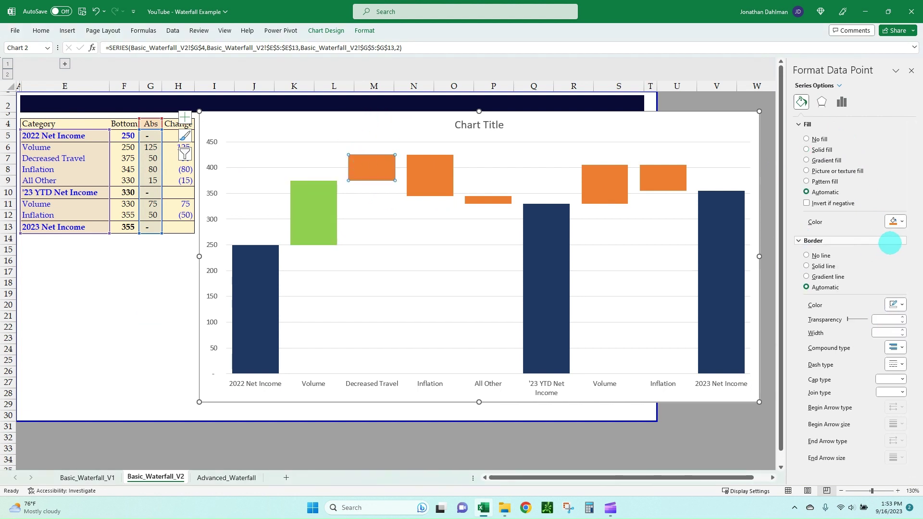
pyautogui.click(897, 222)
pyautogui.click(875, 313)
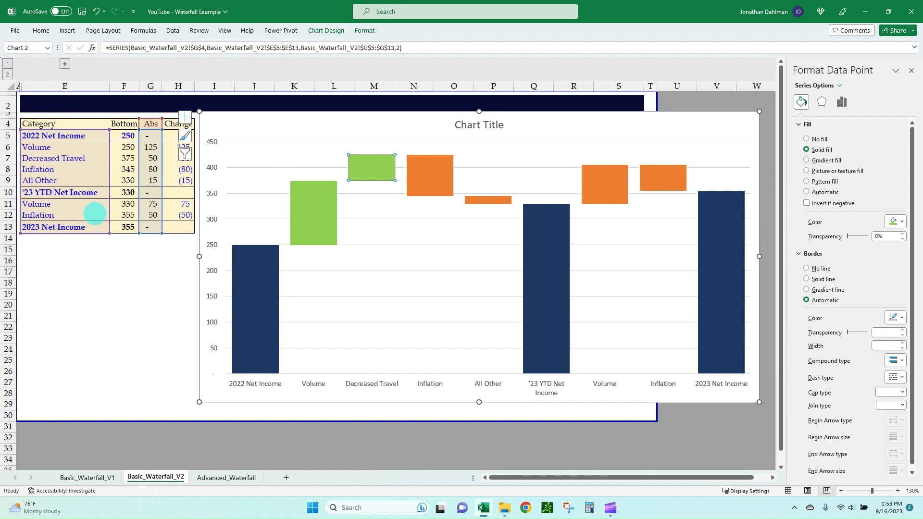
# Step: Fill the Abs bars for the first Inflation and All Other with the standard dark red
pyautogui.click(423, 171)
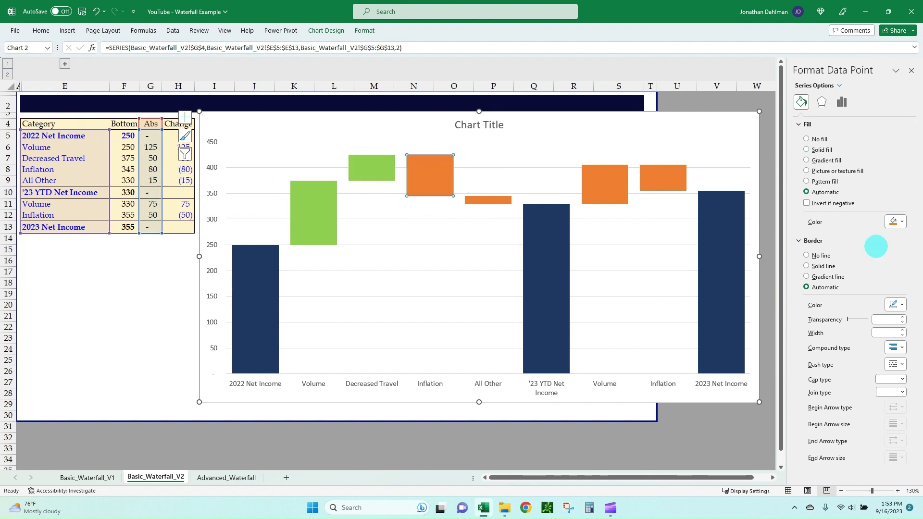
pyautogui.click(897, 222)
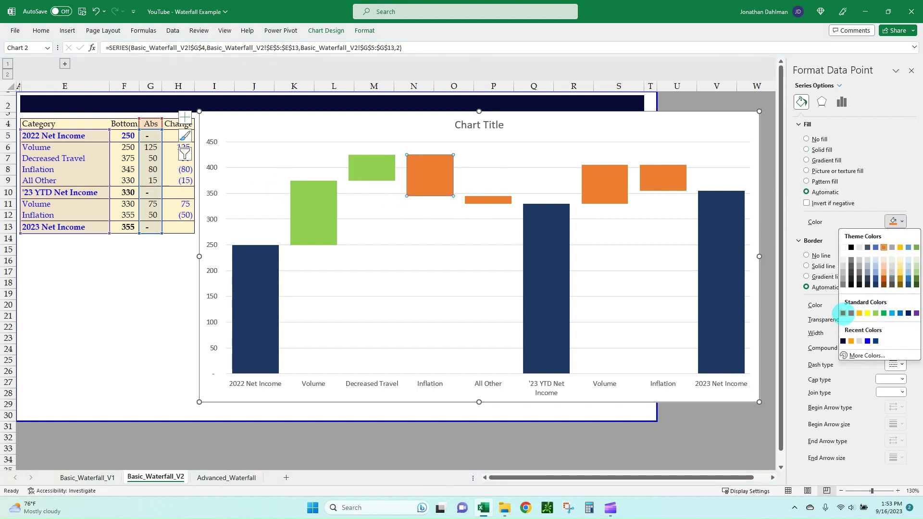
pyautogui.click(843, 313)
pyautogui.click(477, 200)
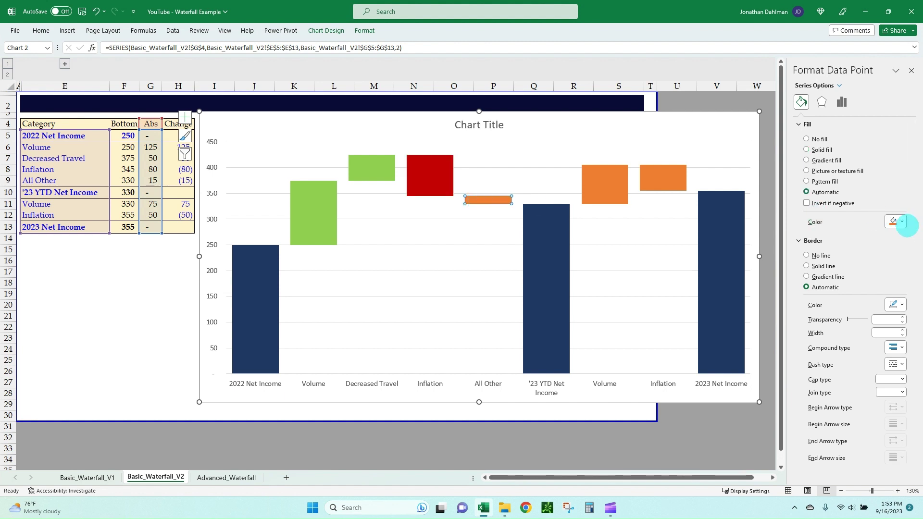
pyautogui.click(897, 222)
pyautogui.click(844, 313)
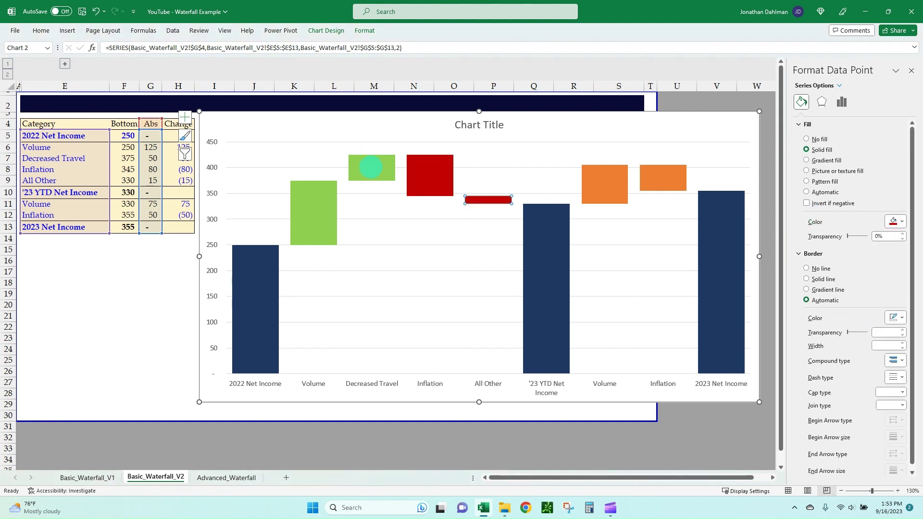
# Step: Color the Abs bars after '23 YTD Net Income, using light green for Volume and dark red for Inflation
pyautogui.click(621, 185)
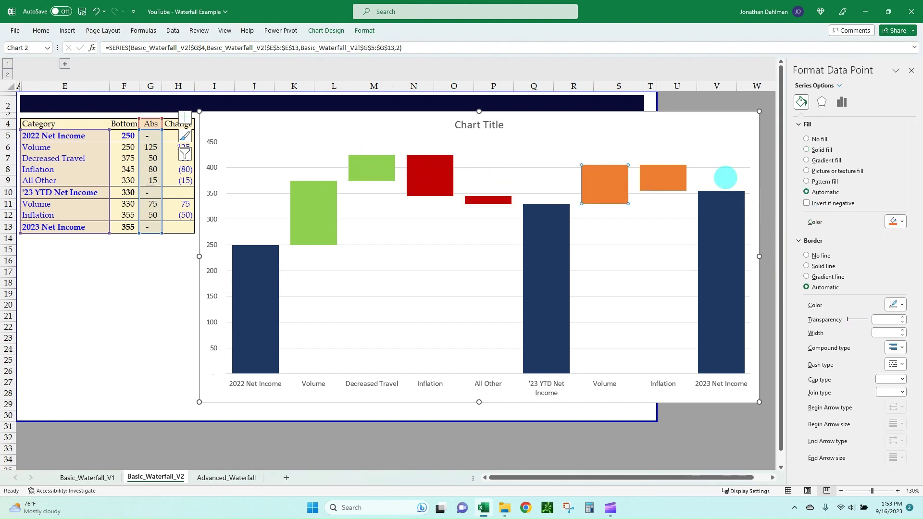
pyautogui.click(895, 221)
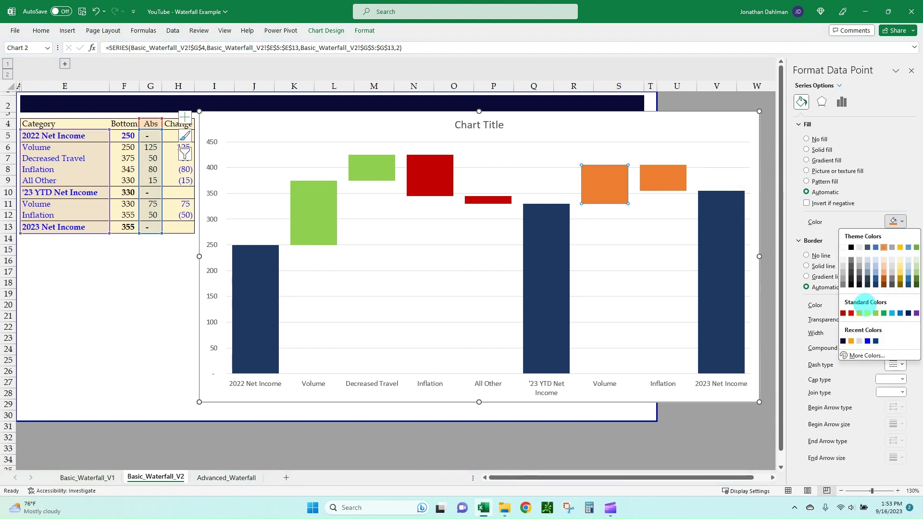
pyautogui.click(876, 313)
pyautogui.press('Right')
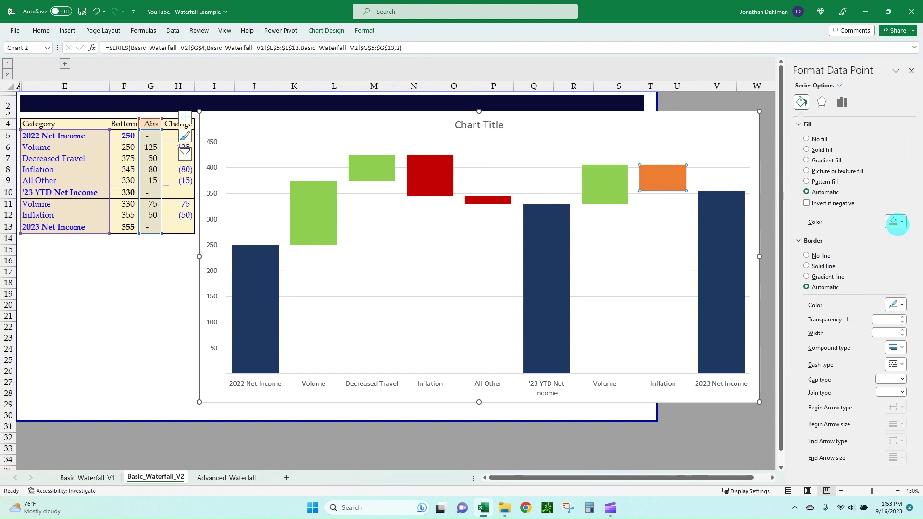
pyautogui.click(896, 222)
pyautogui.click(843, 313)
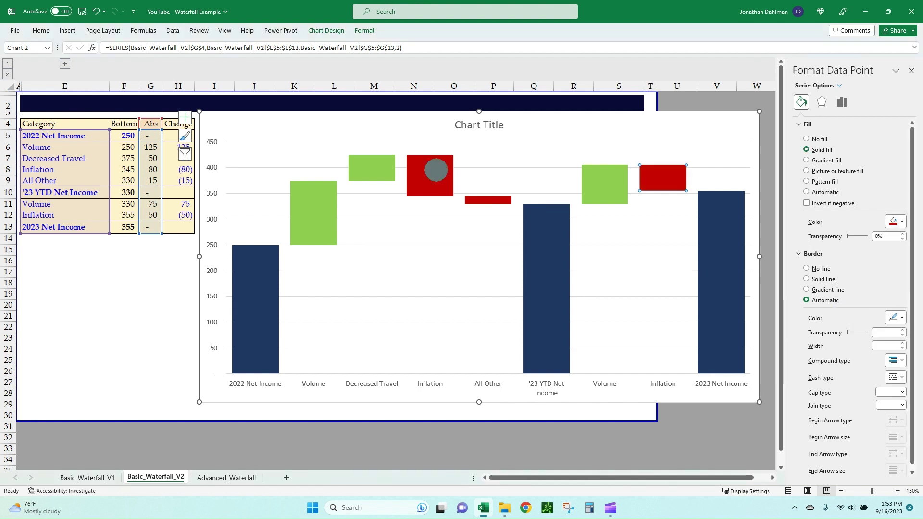
# Step: Replace the placeholder chart title with "Net Income Waterfall"
pyautogui.click(484, 129)
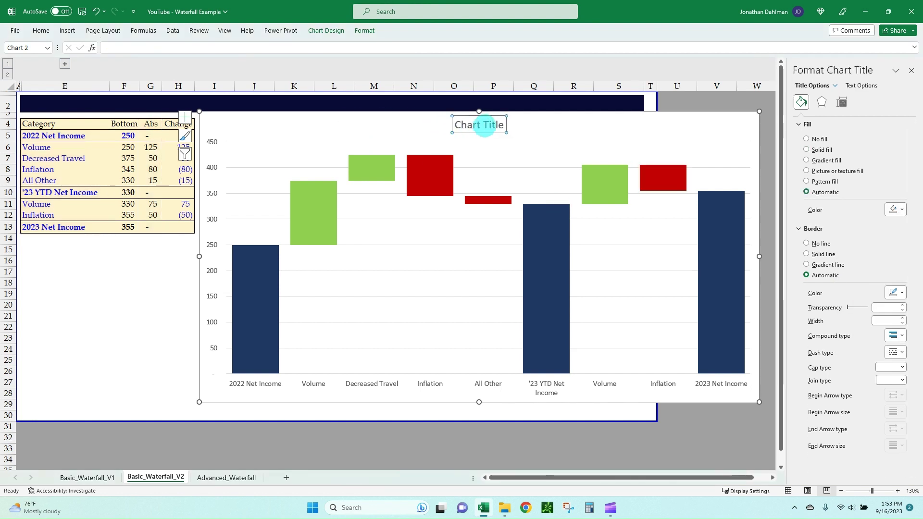
pyautogui.tripleClick(484, 128)
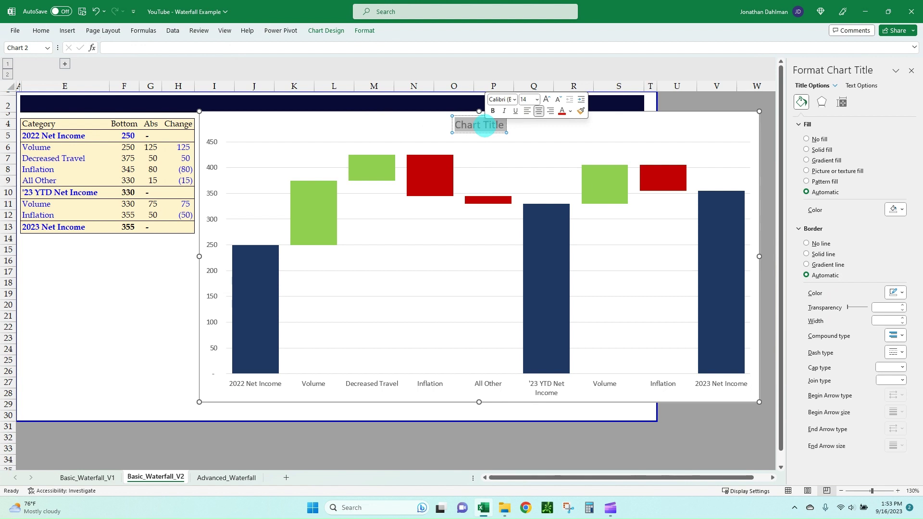
pyautogui.click(226, 478)
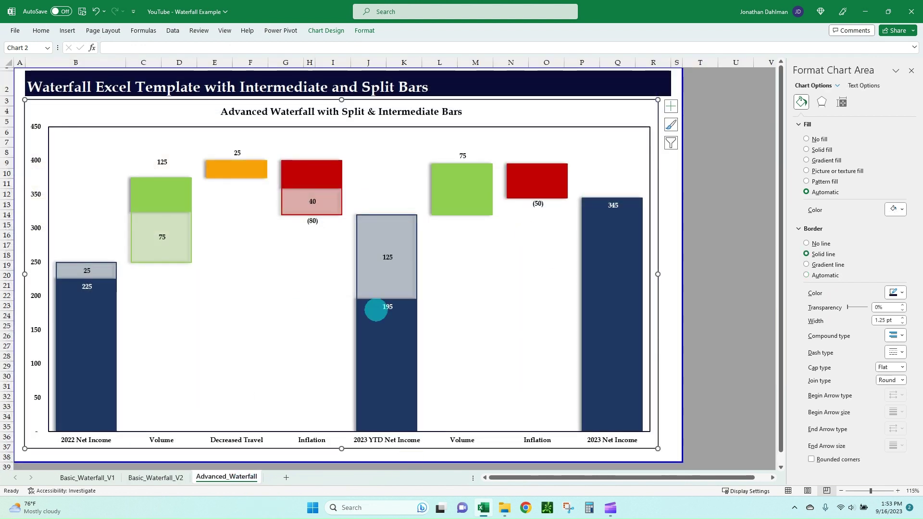
pyautogui.click(155, 477)
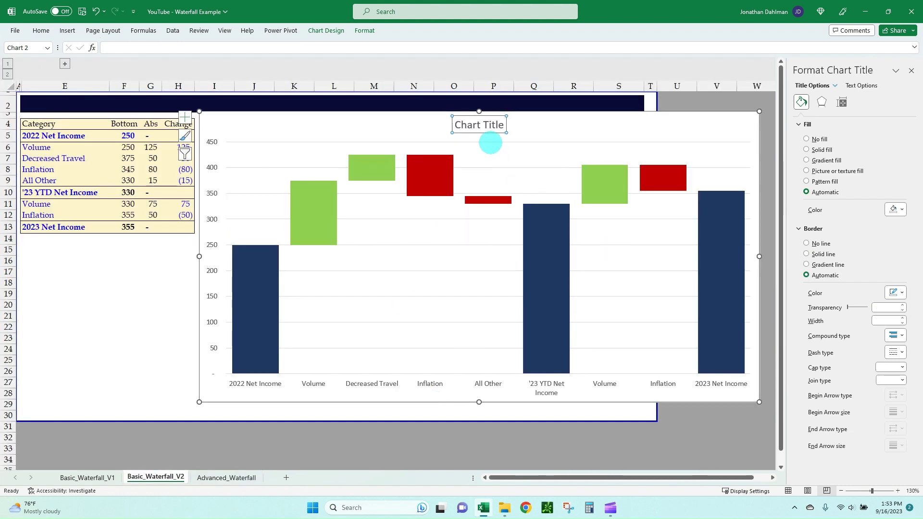
pyautogui.doubleClick(487, 126)
pyautogui.press('BackSpace')
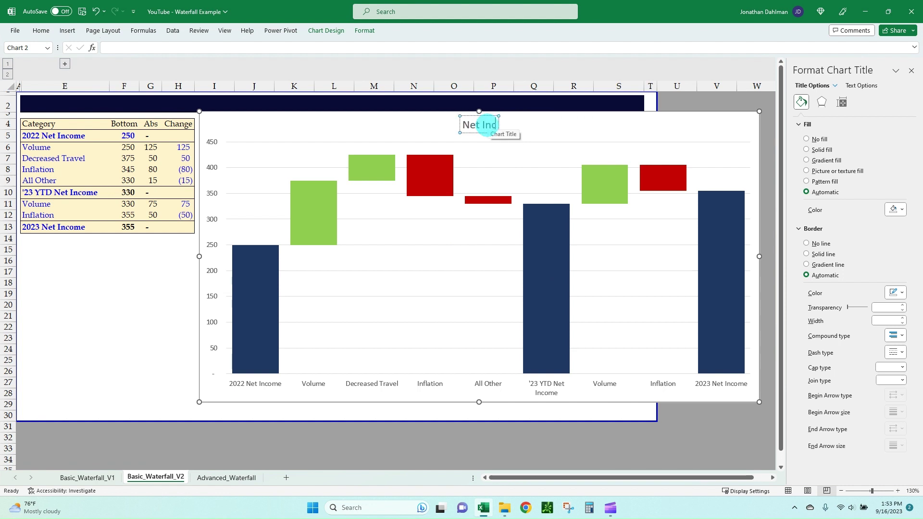
# Step: Apply the outer Offset: Left shadow preset to the whole Abs series
pyautogui.click(437, 173)
pyautogui.click(823, 102)
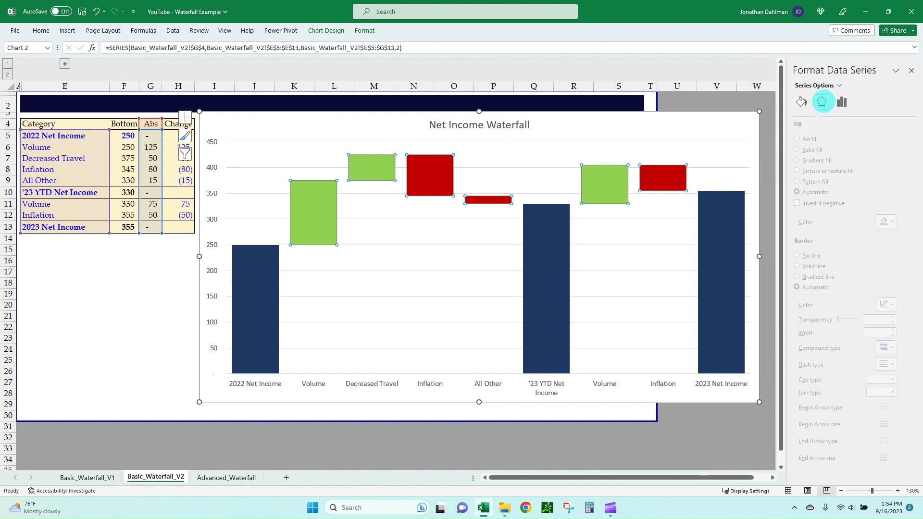
pyautogui.click(898, 139)
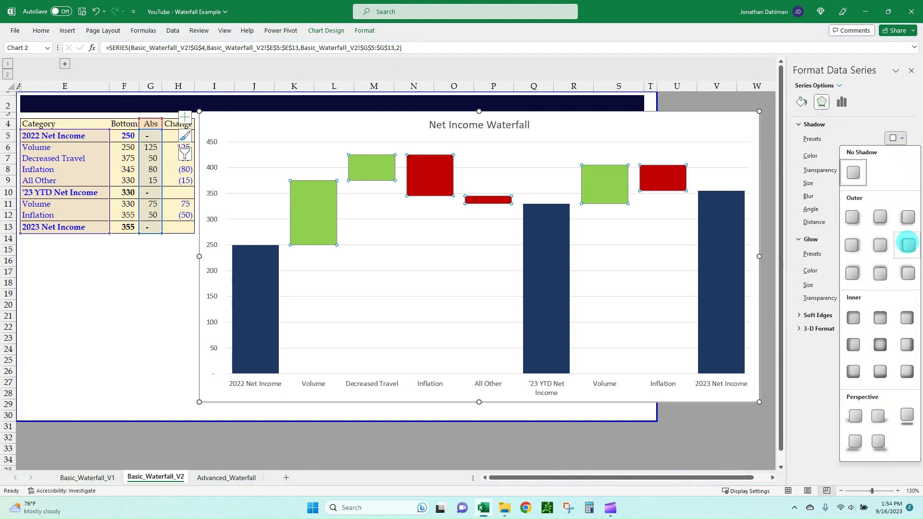
pyautogui.click(908, 244)
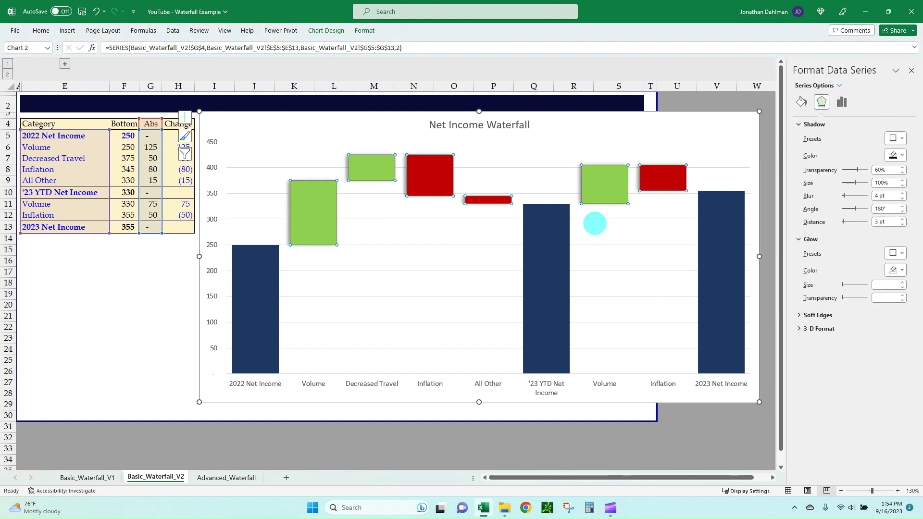
# Step: Apply the outer Offset: Left shadow preset individually to the '23 YTD, 2023 and 2022 Net Income bars
pyautogui.click(555, 275)
pyautogui.click(539, 248)
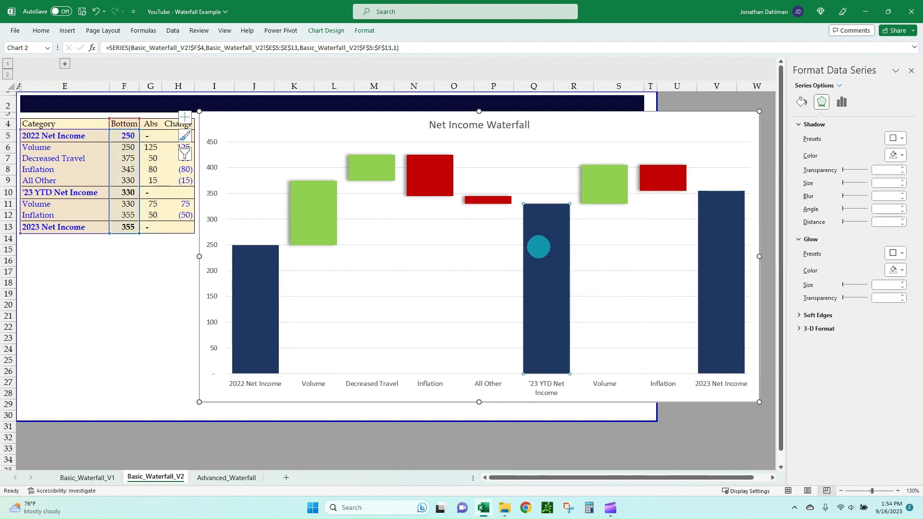
pyautogui.click(897, 139)
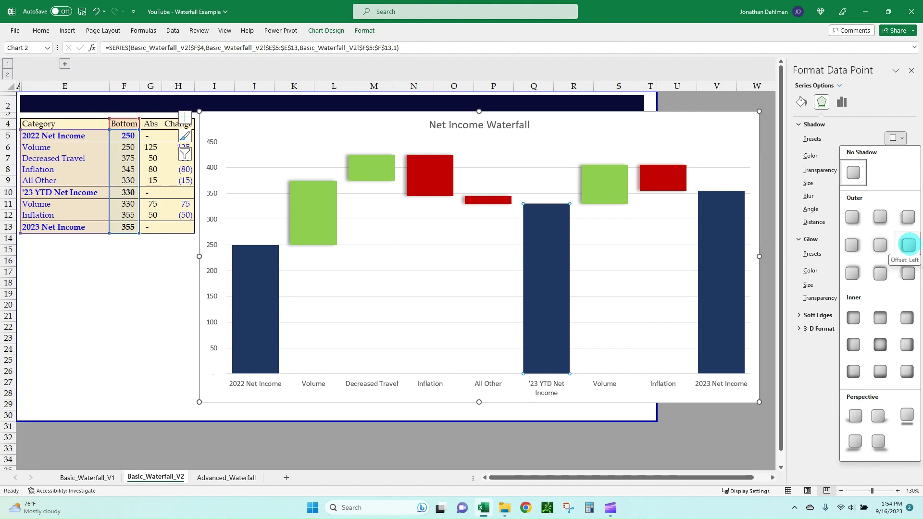
pyautogui.click(909, 245)
pyautogui.click(731, 227)
pyautogui.click(898, 138)
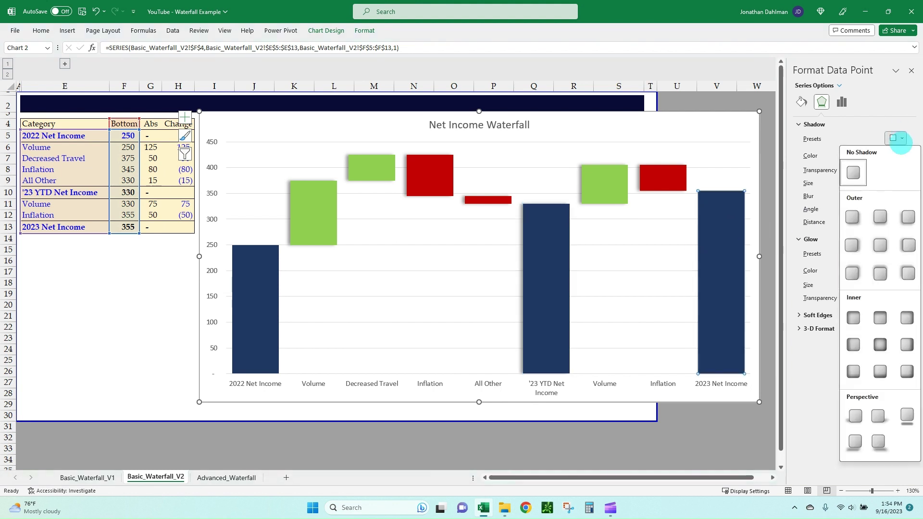
pyautogui.click(909, 244)
pyautogui.click(250, 270)
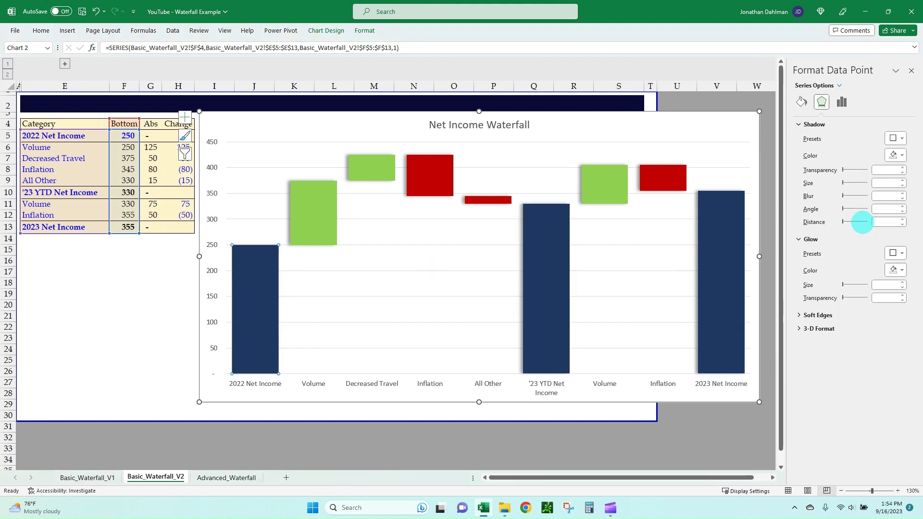
pyautogui.click(898, 139)
pyautogui.click(909, 245)
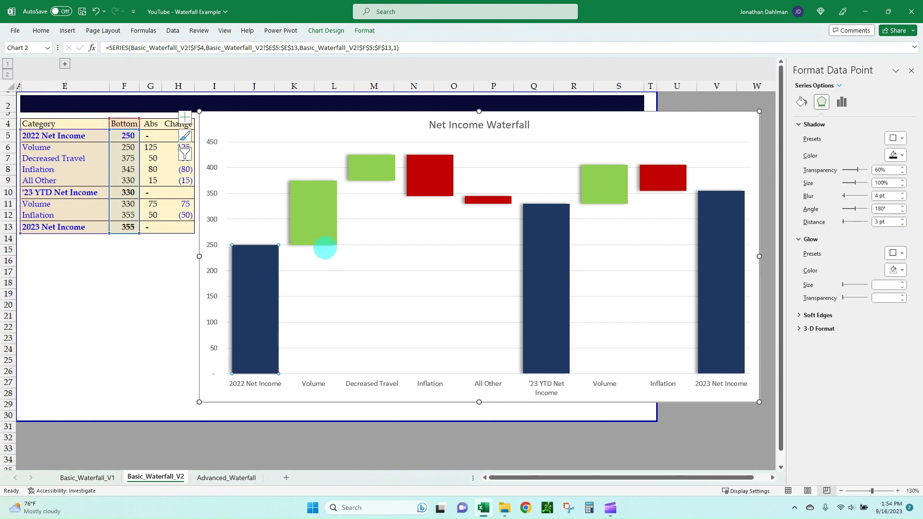
# Step: Delete the chart's major gridlines
pyautogui.click(361, 243)
pyautogui.click(246, 193)
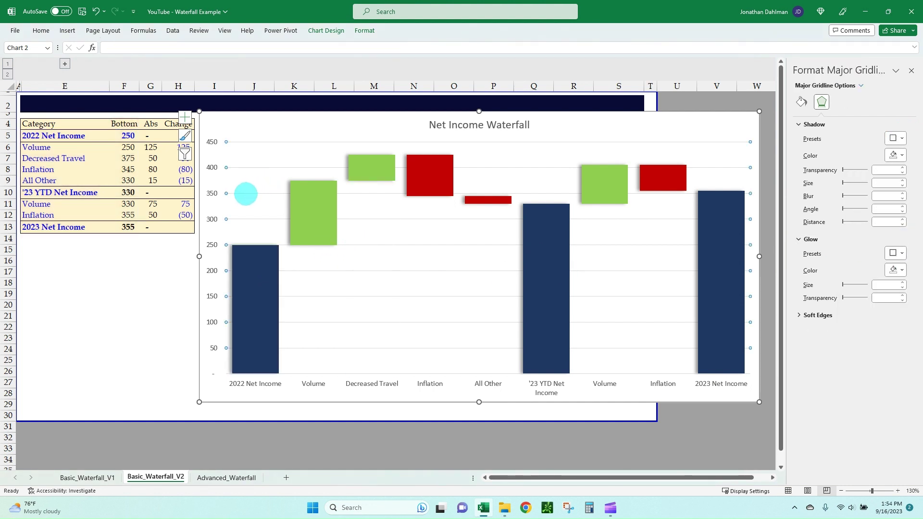
pyautogui.press('Escape')
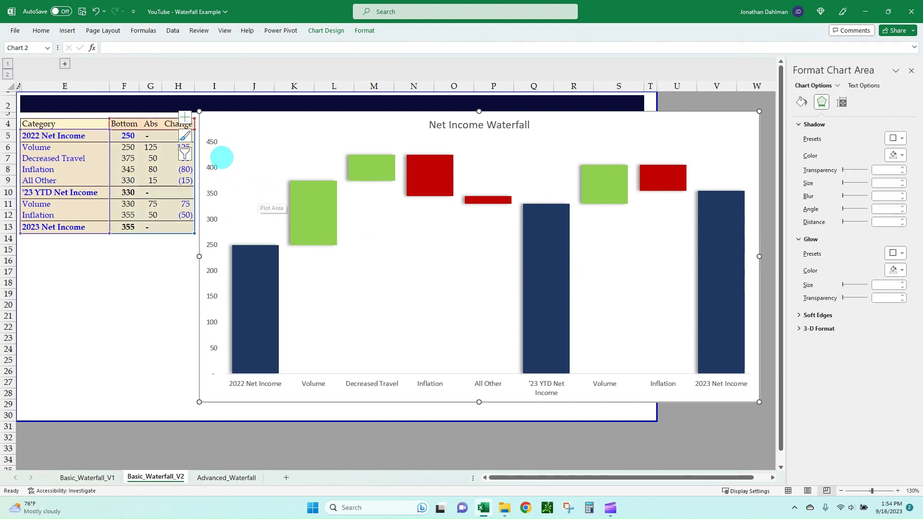
# Step: Give the plot area a solid border line 1.25 pt wide
pyautogui.click(251, 150)
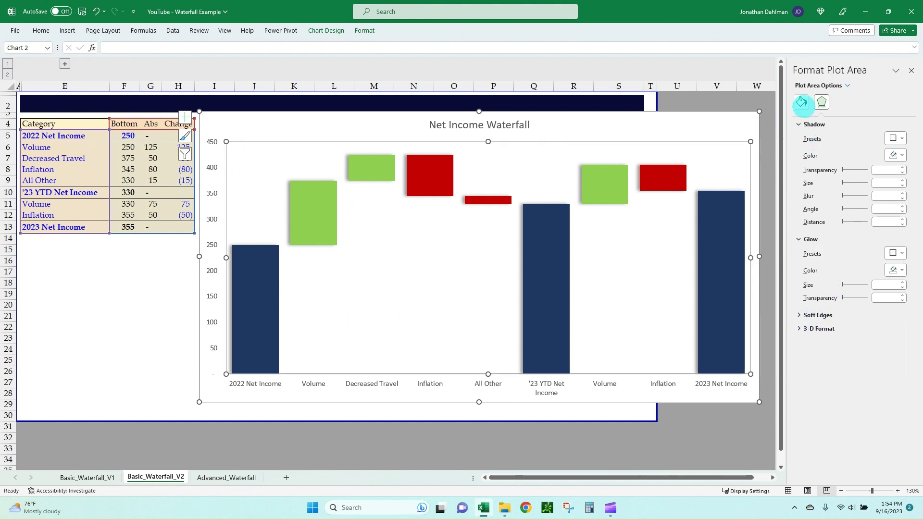
pyautogui.click(801, 102)
pyautogui.click(806, 244)
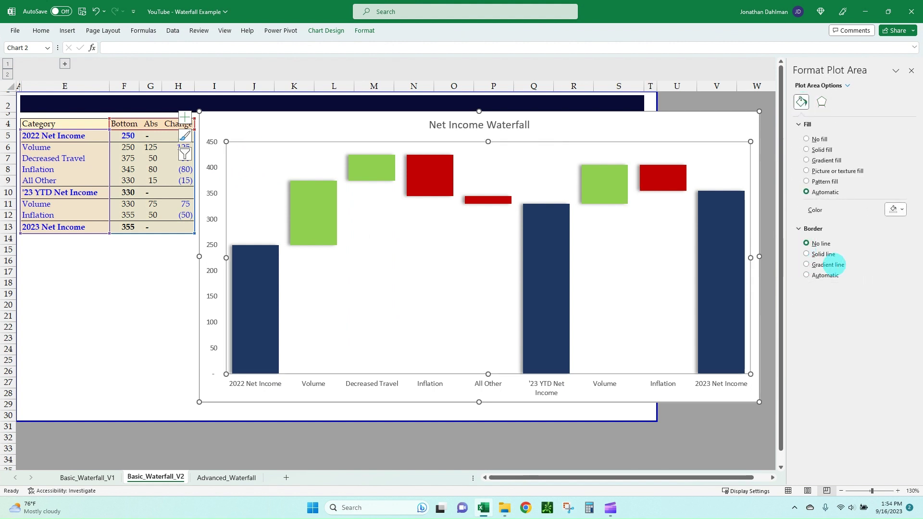
pyautogui.click(808, 254)
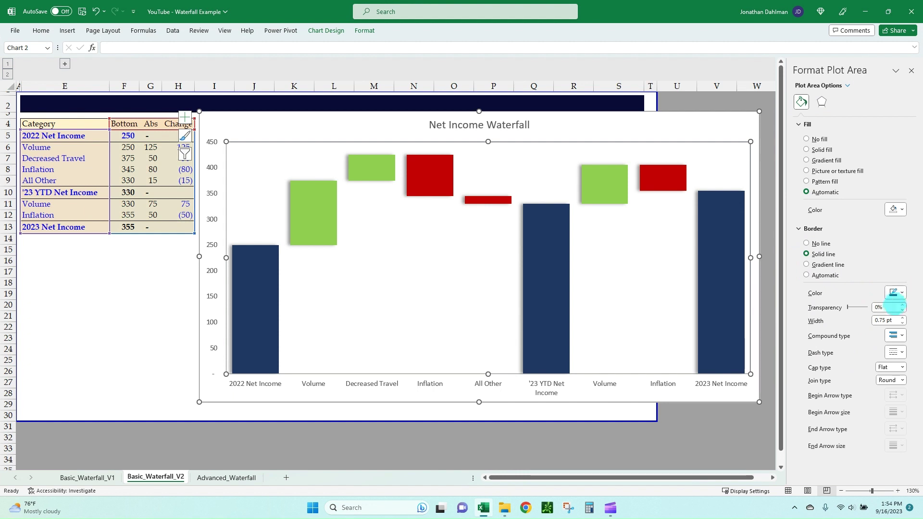
pyautogui.click(902, 318)
pyautogui.click(902, 317)
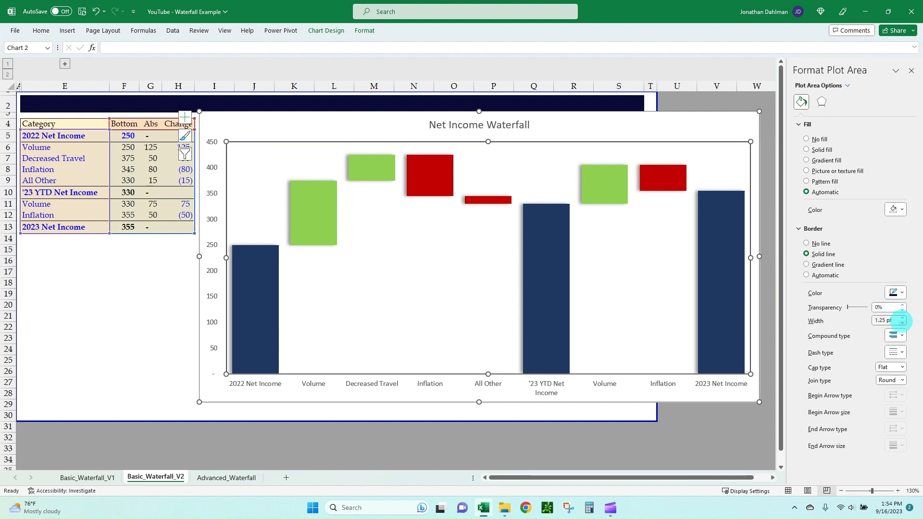
# Step: Shift the chart slightly down and give its chart area a solid black border 1.25 pt wide
pyautogui.moveTo(226, 118); pyautogui.dragTo(226, 124)
pyautogui.click(895, 293)
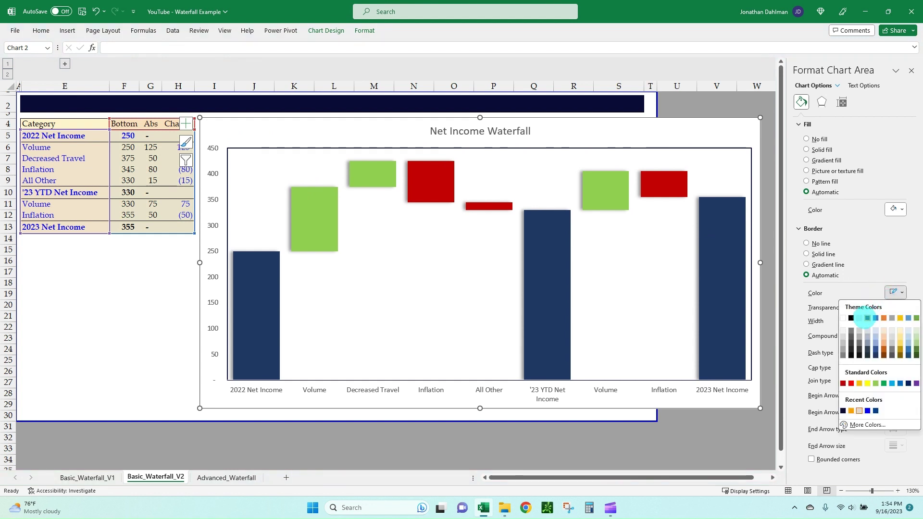
pyautogui.click(851, 318)
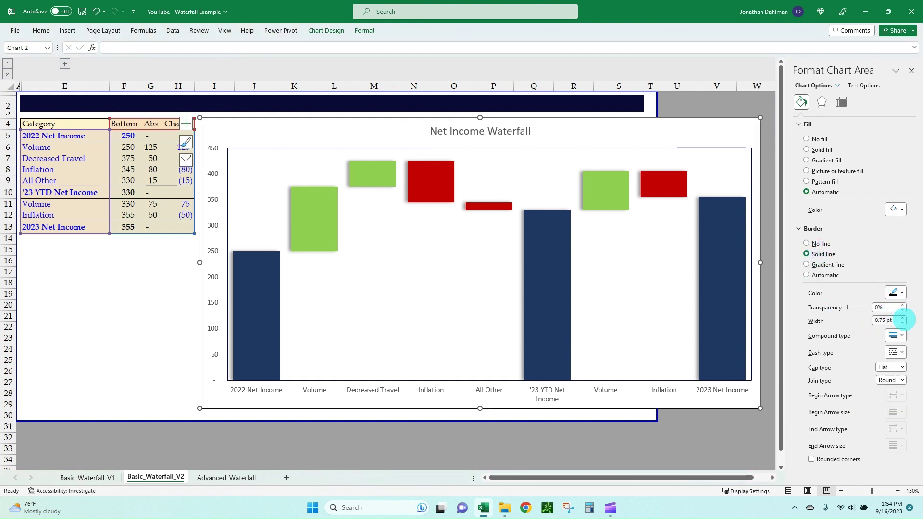
pyautogui.click(903, 317)
pyautogui.click(902, 317)
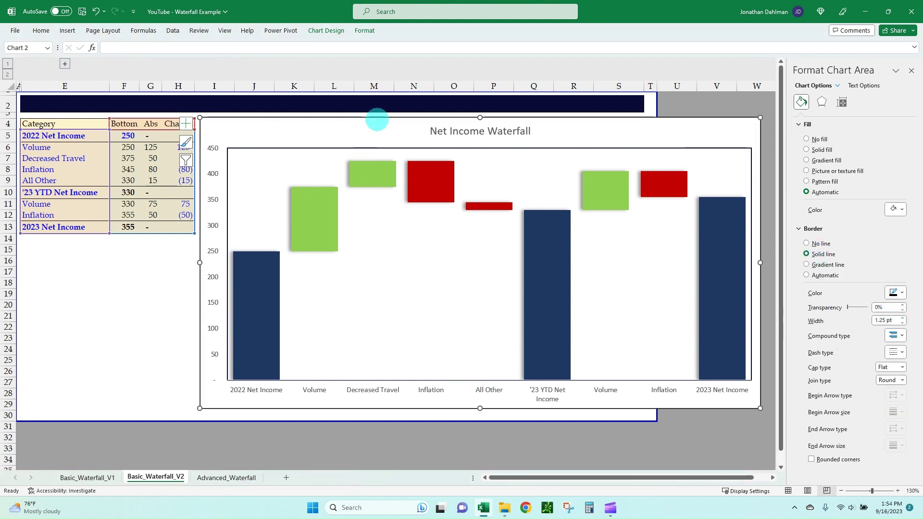
# Step: Make all of the chart's text bold, including the title and axis labels
pyautogui.click(430, 131)
pyautogui.click(312, 121)
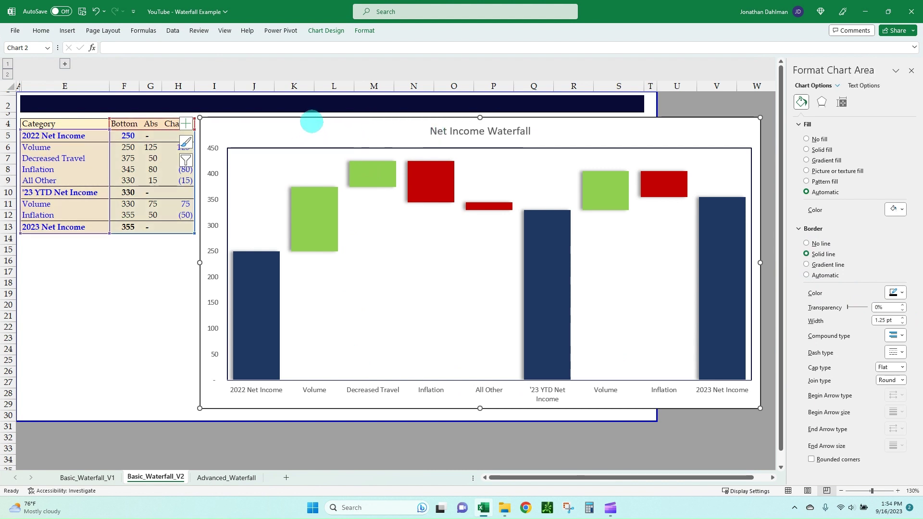
pyautogui.hotkey('ctrl', 'b')
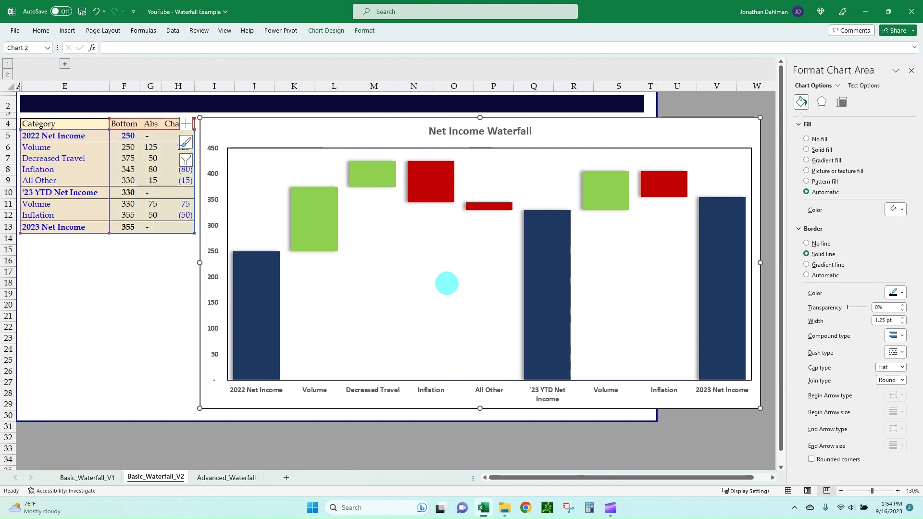
# Step: Add data labels to the Abs series and open their detailed formatting options
pyautogui.click(360, 271)
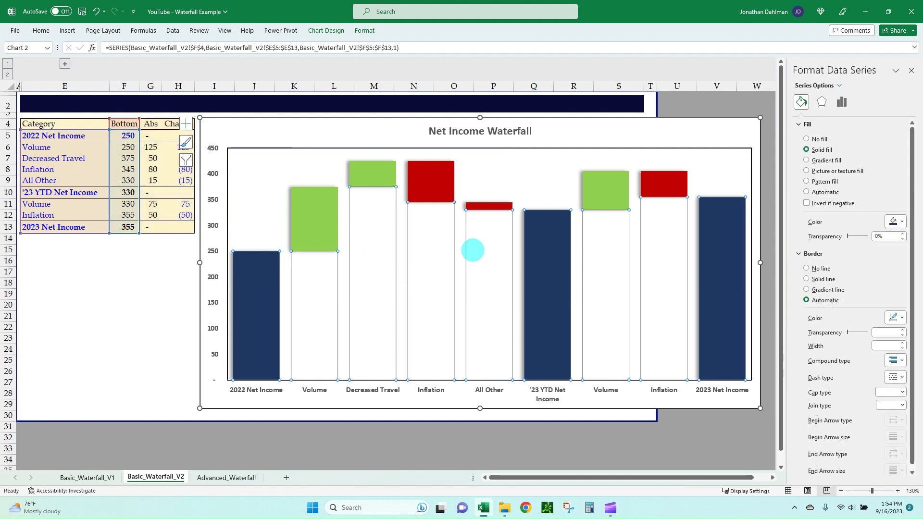
pyautogui.click(336, 109)
pyautogui.click(312, 204)
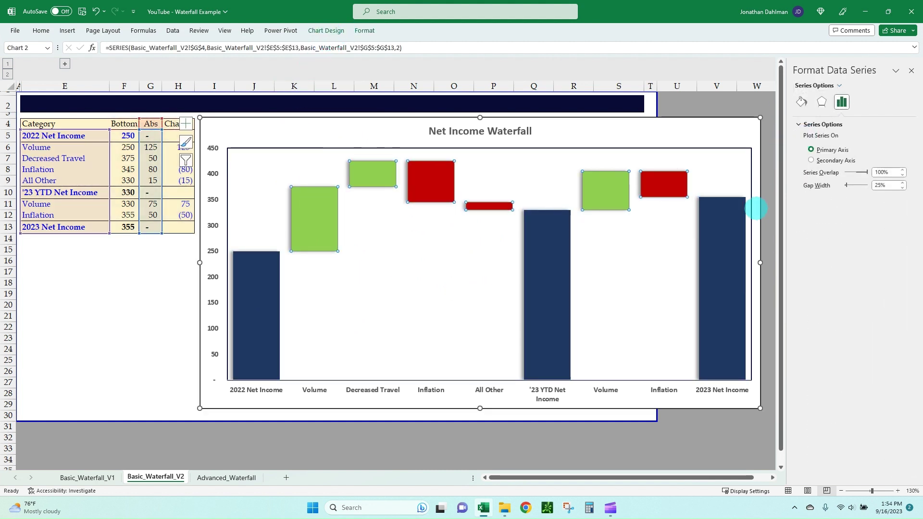
pyautogui.click(911, 70)
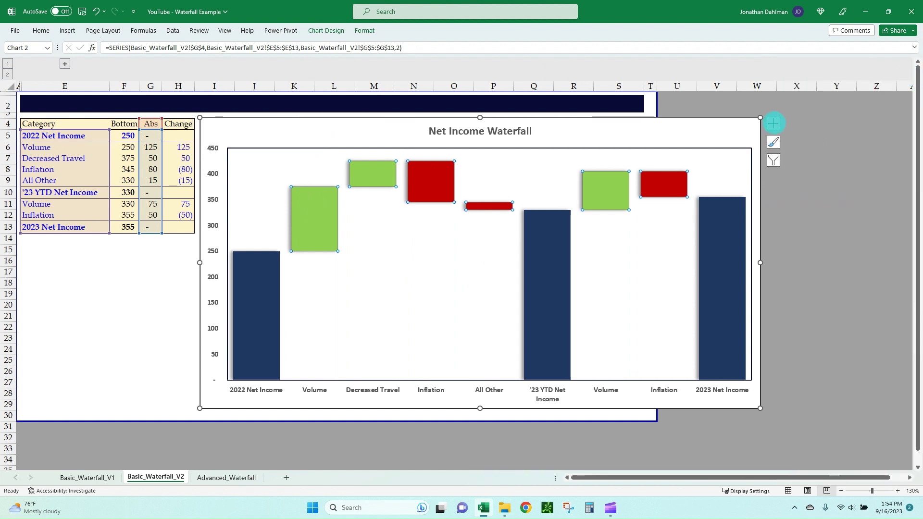
pyautogui.click(773, 123)
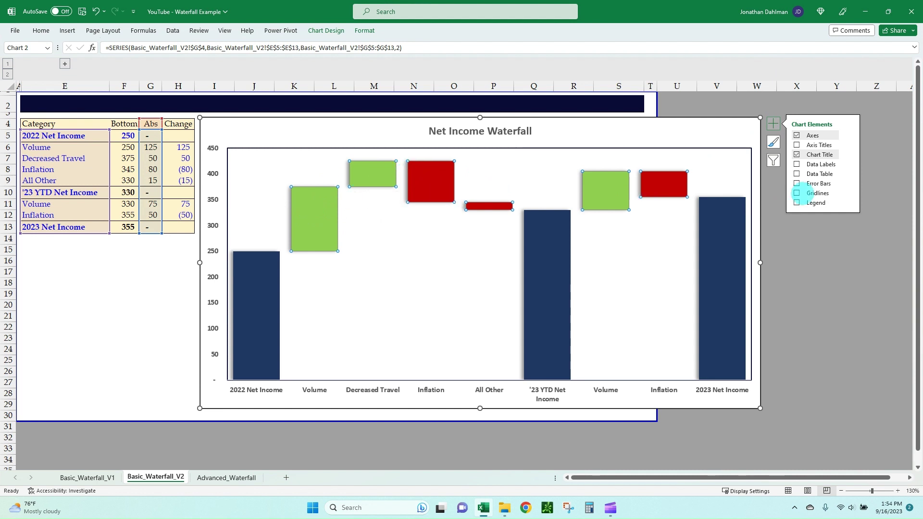
pyautogui.click(849, 164)
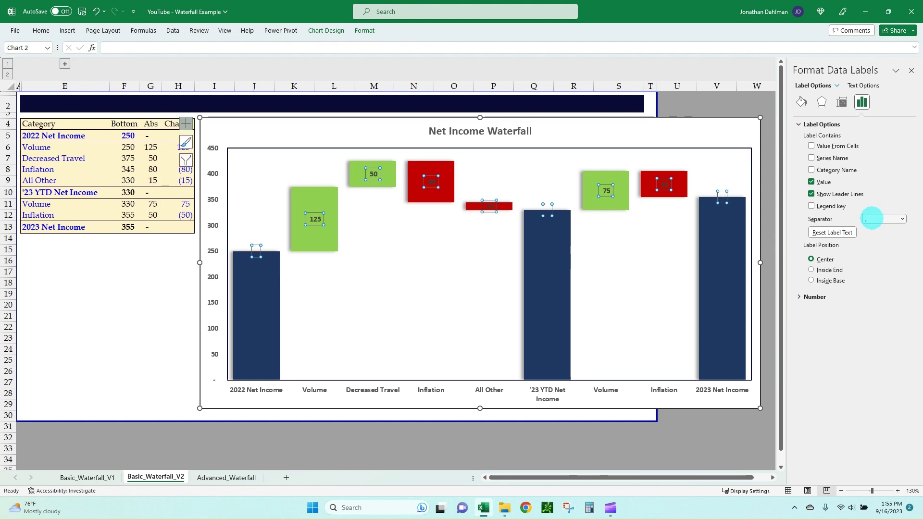
# Step: Take the Abs data labels from the Change cells H5:H13, turning off the Value and Show Leader Lines options
pyautogui.click(812, 194)
pyautogui.click(812, 146)
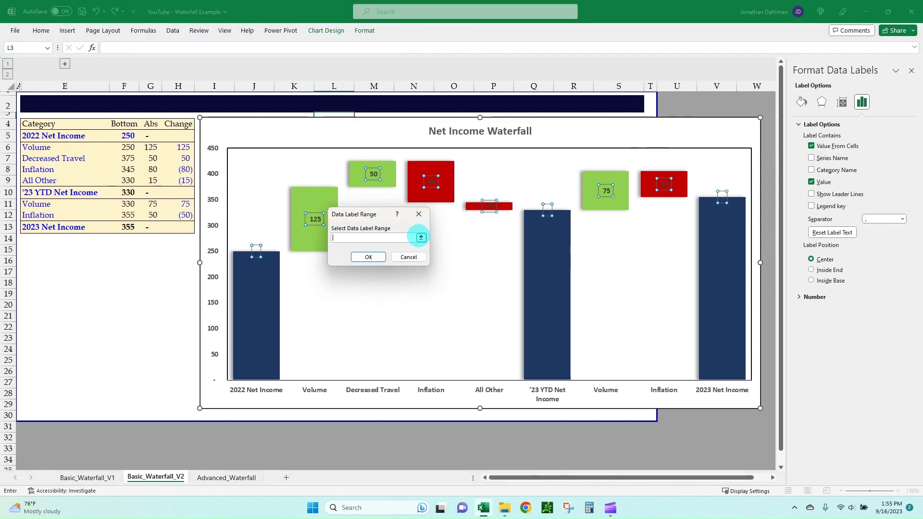
pyautogui.click(420, 237)
pyautogui.moveTo(178, 136); pyautogui.dragTo(176, 226)
pyautogui.click(422, 230)
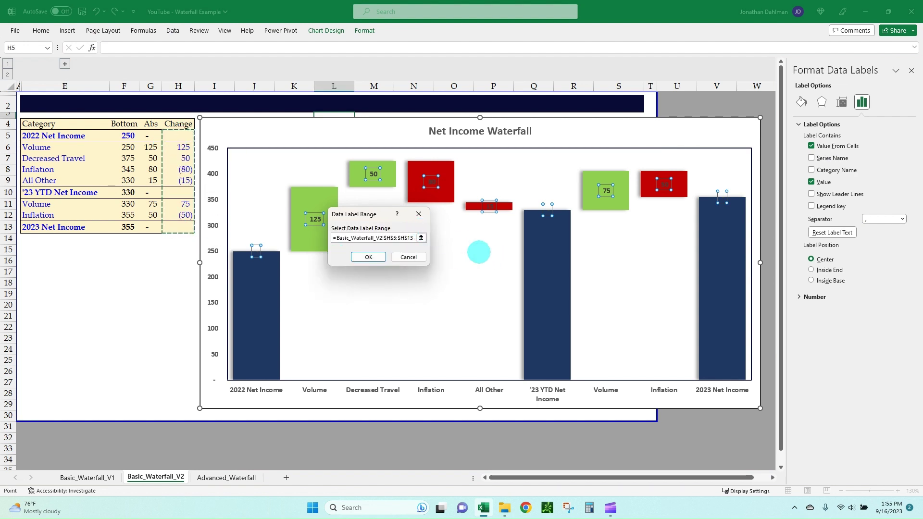
pyautogui.click(367, 255)
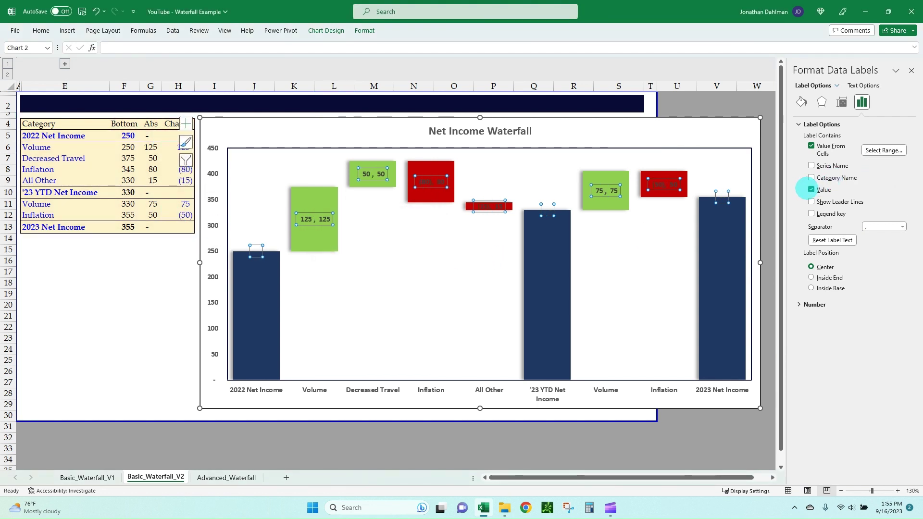
pyautogui.click(811, 189)
pyautogui.click(911, 71)
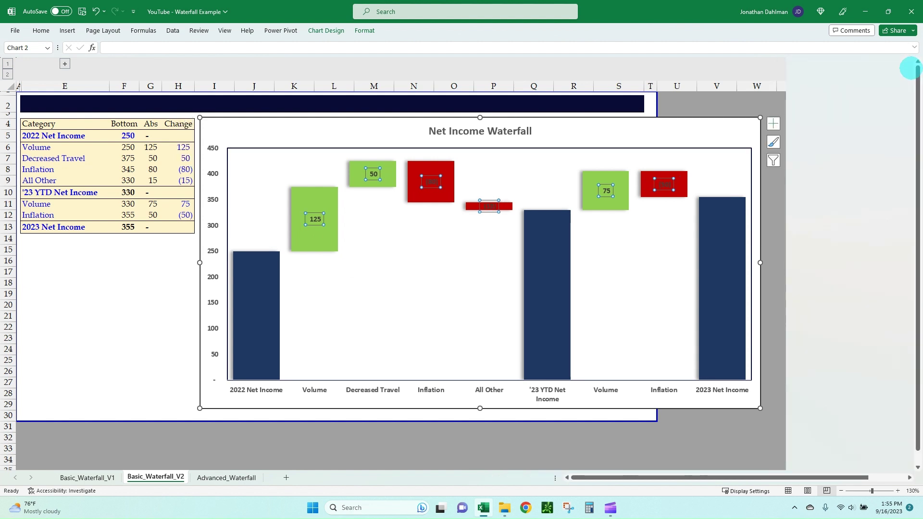
# Step: Move the data labels of the first Volume bar and the Decreased Travel bar just above their bars
pyautogui.click(313, 256)
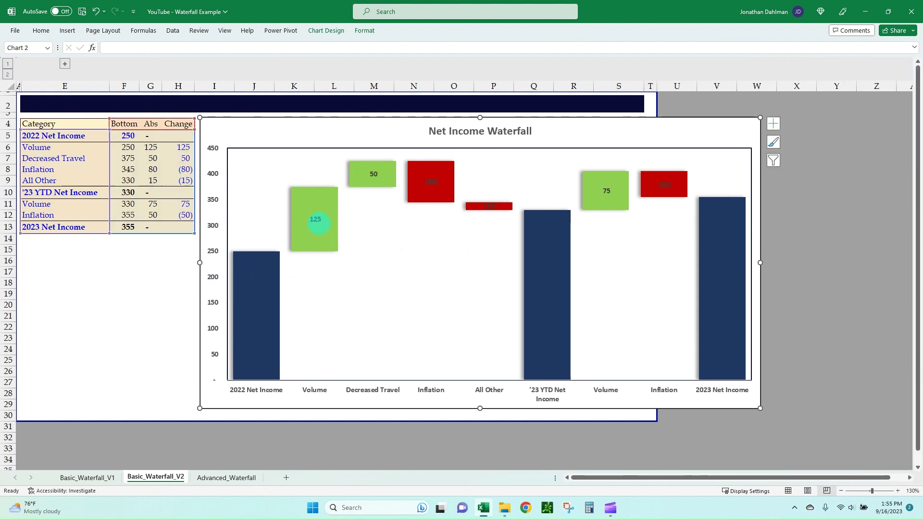
pyautogui.click(315, 220)
pyautogui.moveTo(315, 220); pyautogui.dragTo(315, 175)
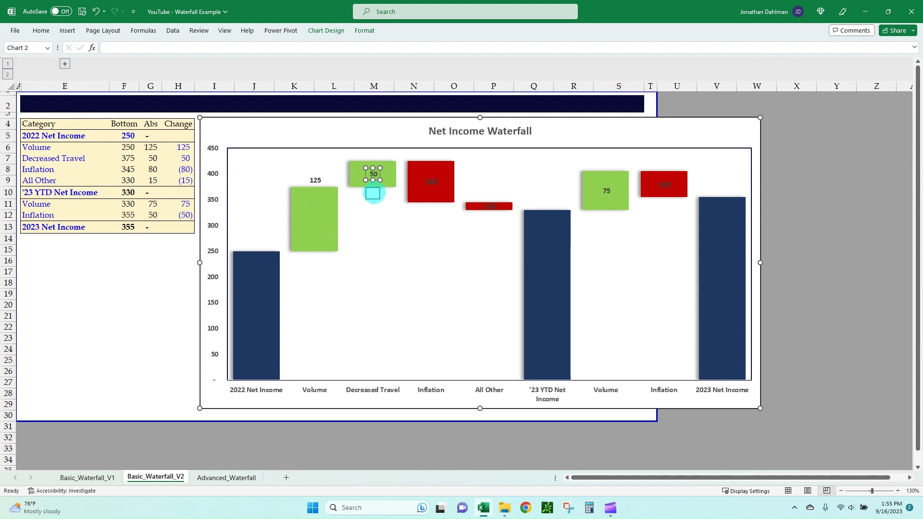
pyautogui.moveTo(374, 193); pyautogui.dragTo(373, 187)
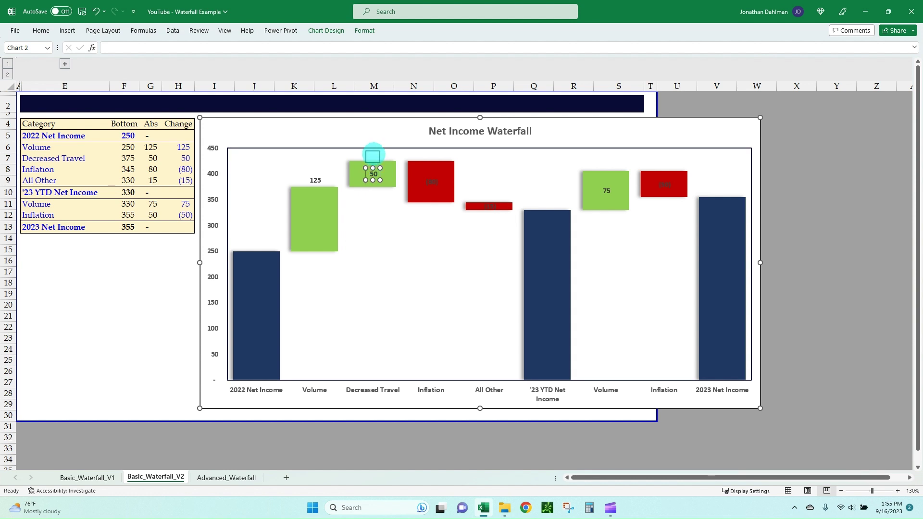
pyautogui.moveTo(374, 154); pyautogui.dragTo(373, 154)
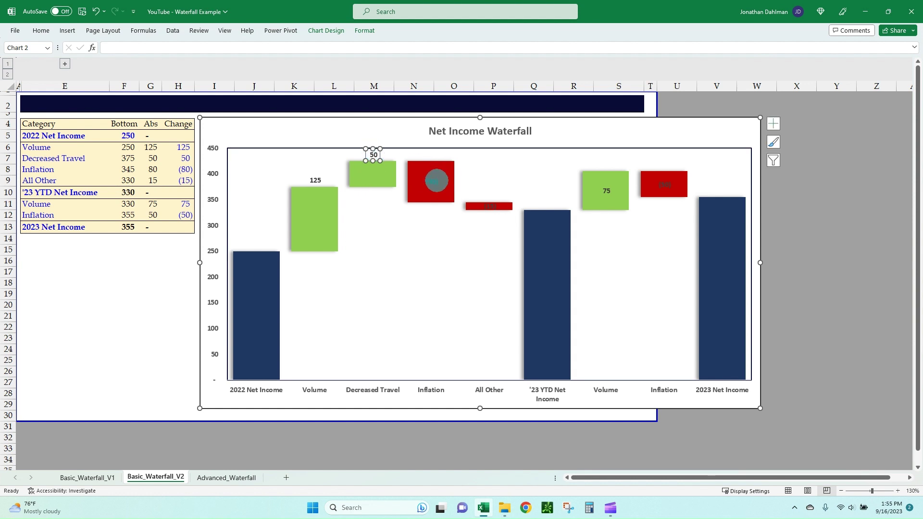
# Step: Place the first Inflation and All Other labels just below their bars and the second Volume label above its bar
pyautogui.moveTo(438, 183); pyautogui.dragTo(432, 209)
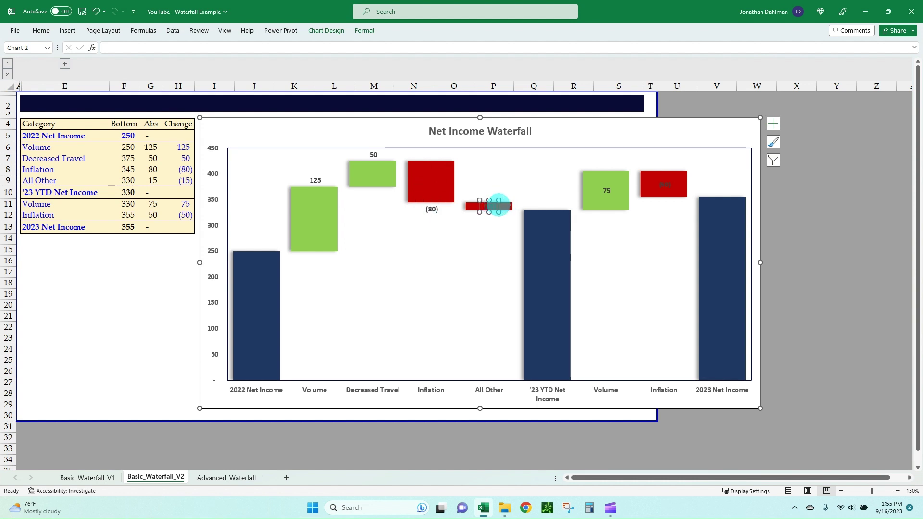
pyautogui.moveTo(499, 206); pyautogui.dragTo(500, 216)
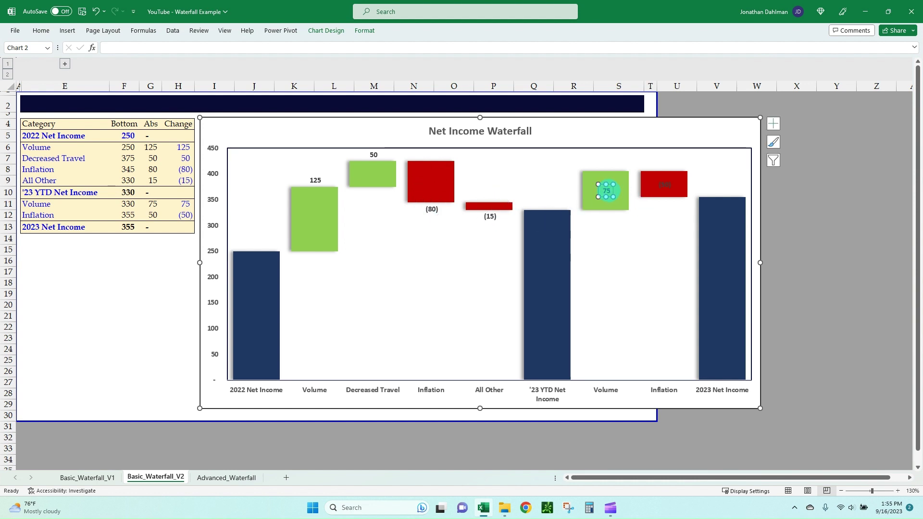
pyautogui.moveTo(610, 190); pyautogui.dragTo(606, 160)
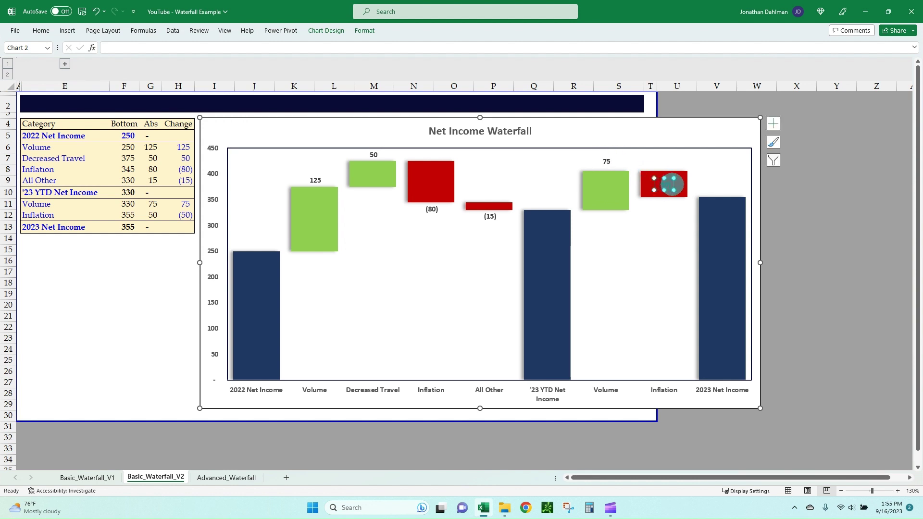
# Step: Move the data label of the second Inflation bar just below its bar
pyautogui.moveTo(673, 184); pyautogui.dragTo(668, 205)
pyautogui.click(797, 227)
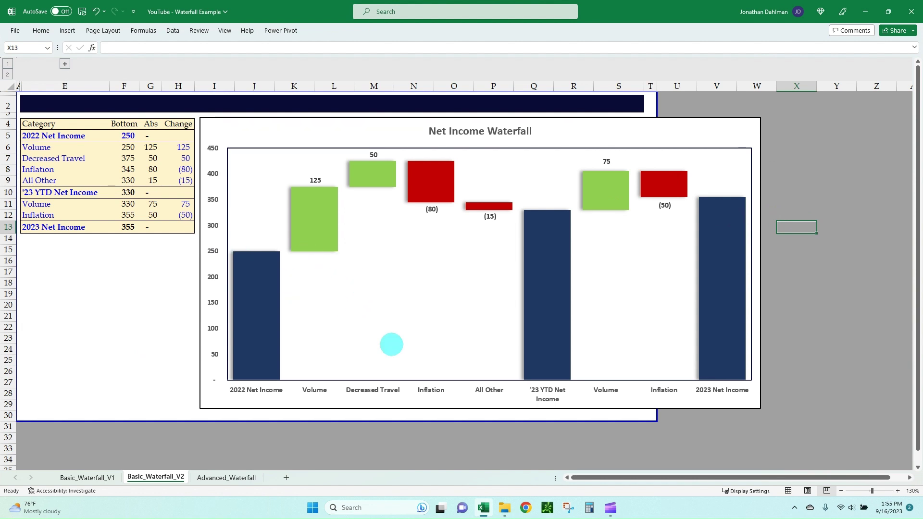
pyautogui.moveTo(362, 297)
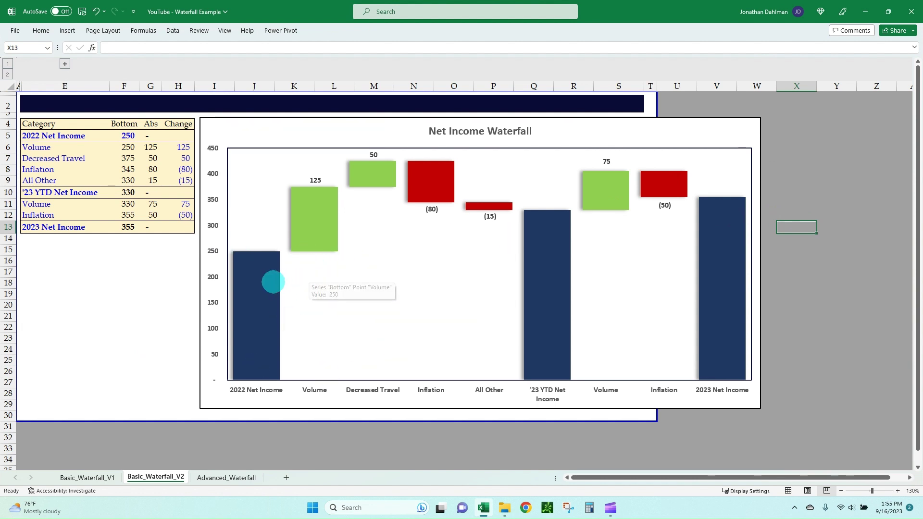
# Step: Add a data label to only the 2022 Net Income bar, positioned at Inside End
pyautogui.click(270, 283)
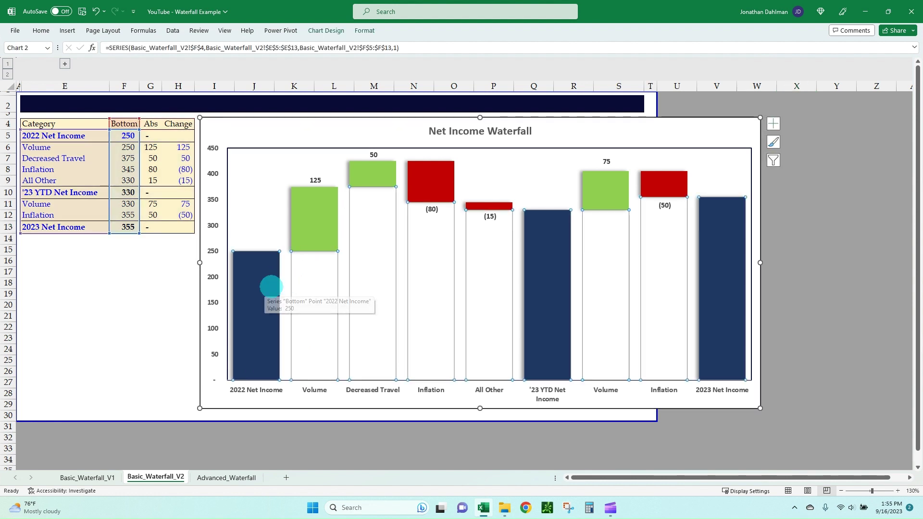
pyautogui.click(255, 290)
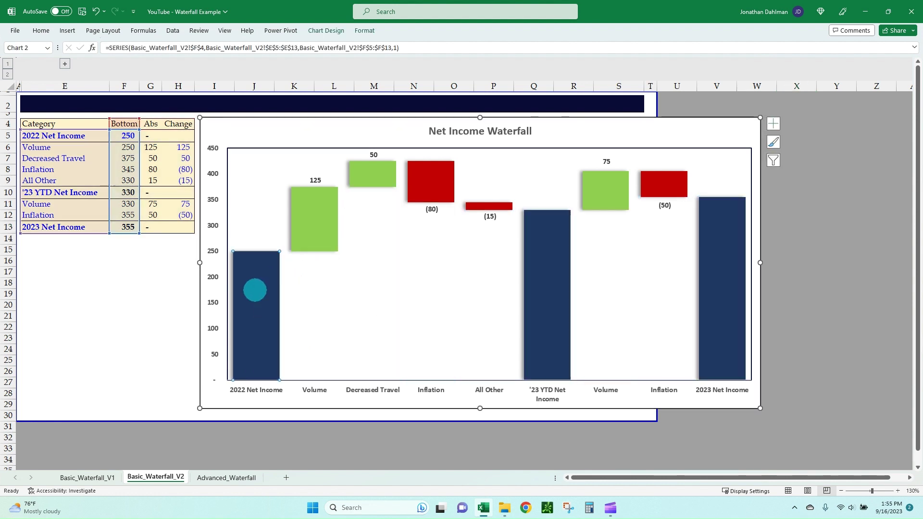
pyautogui.click(773, 124)
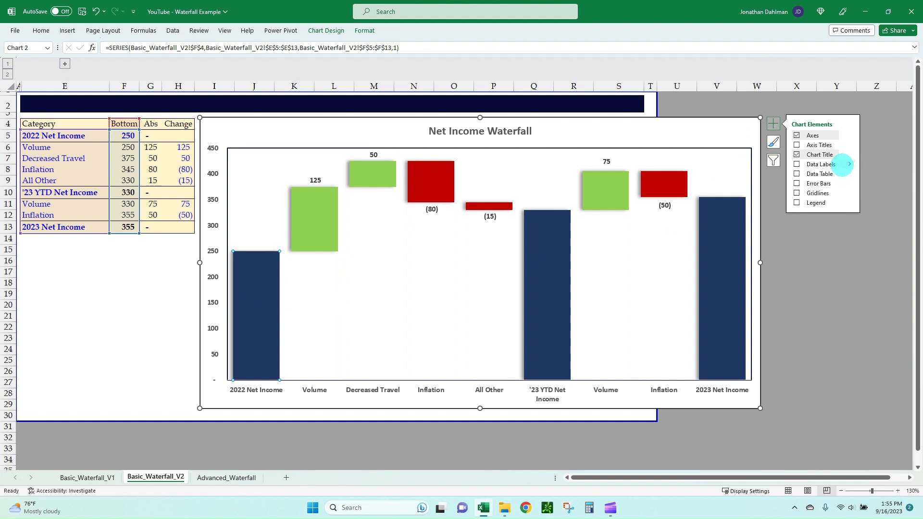
pyautogui.click(848, 163)
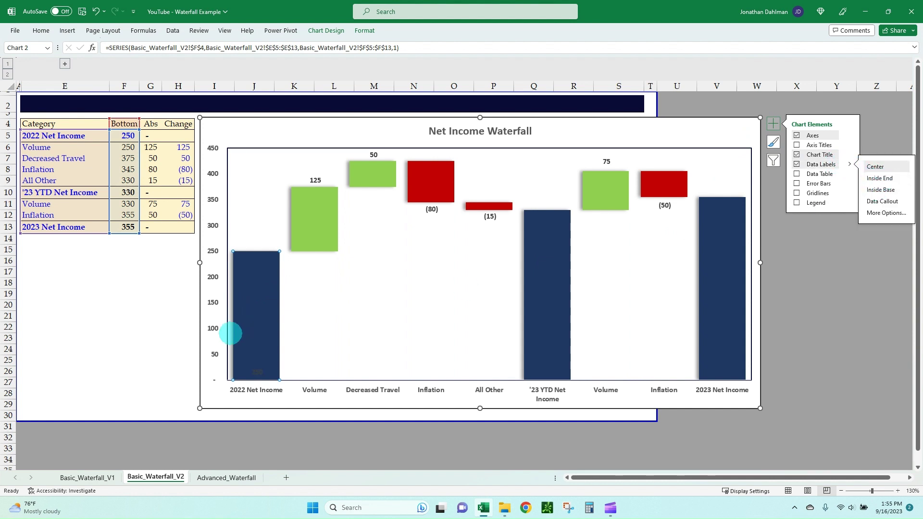
pyautogui.click(880, 179)
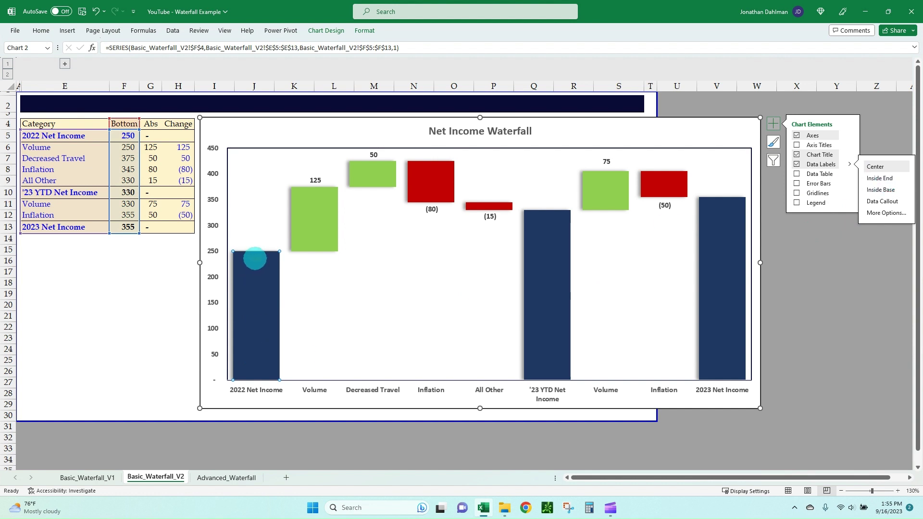
# Step: Set the text fill color of the 2022 Net Income bar's data label to white
pyautogui.click(256, 259)
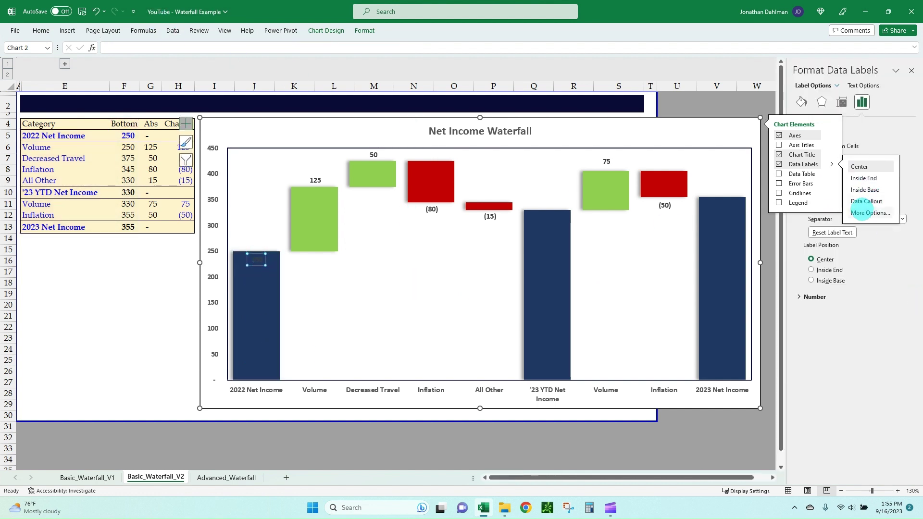
pyautogui.click(269, 314)
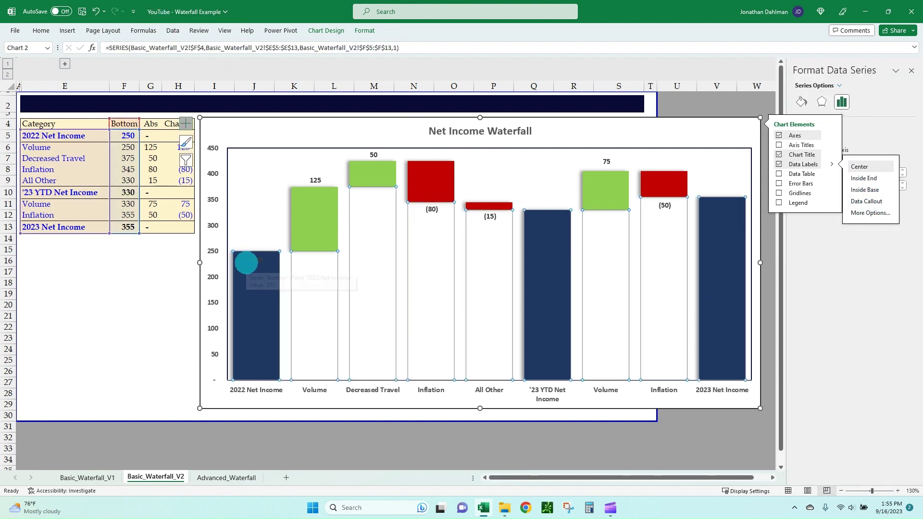
pyautogui.click(256, 260)
pyautogui.click(801, 101)
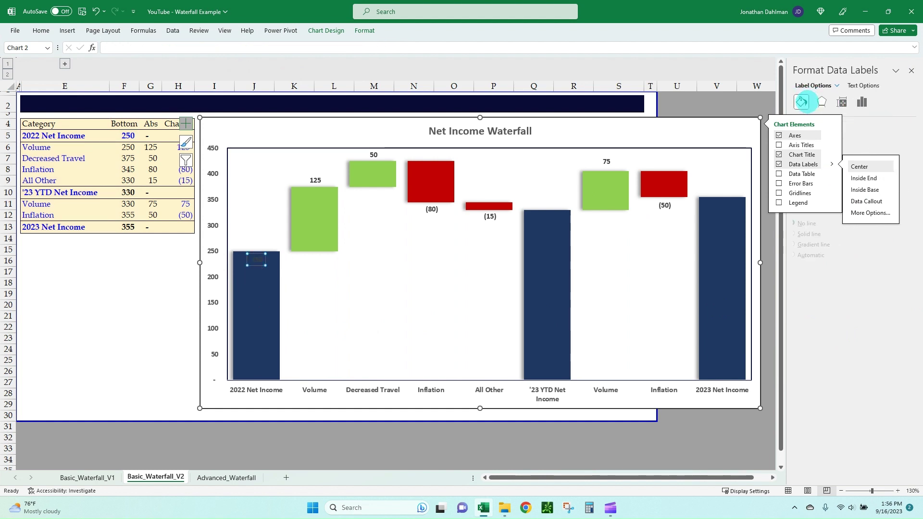
pyautogui.click(864, 85)
pyautogui.click(756, 103)
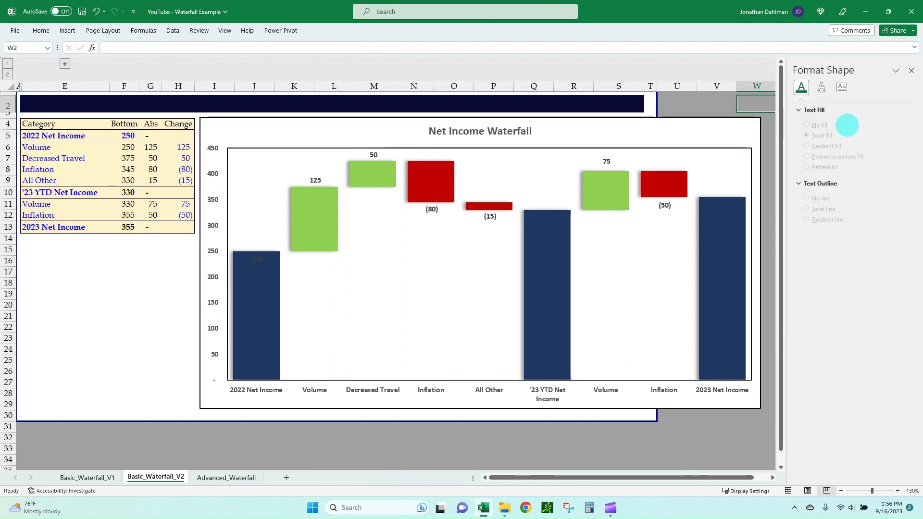
pyautogui.click(255, 260)
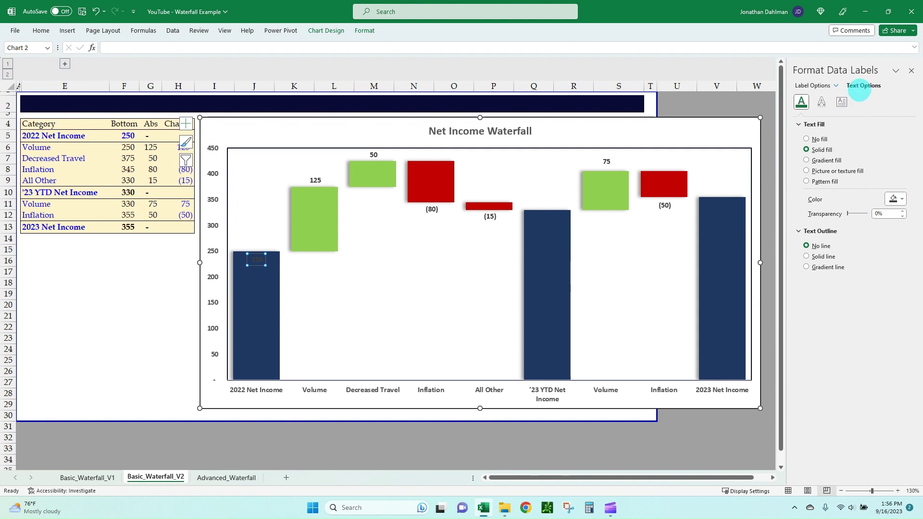
pyautogui.click(899, 199)
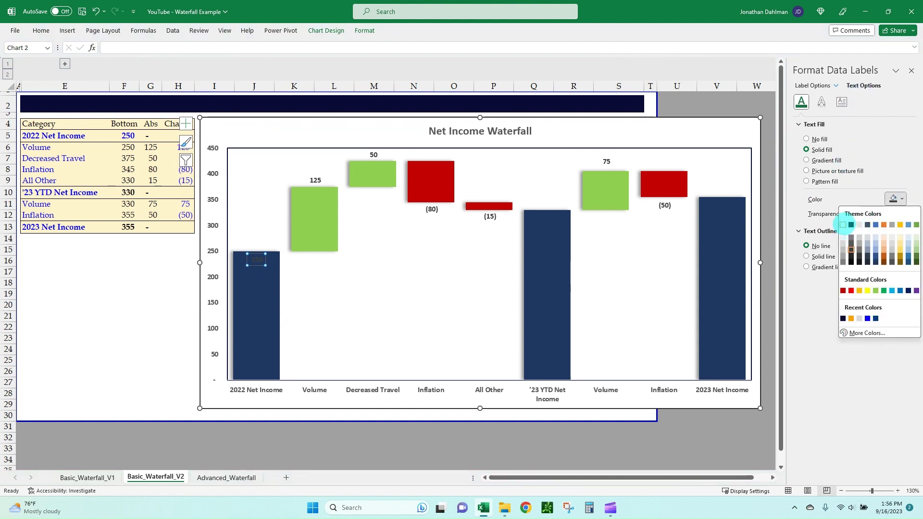
pyautogui.click(844, 225)
# Step: Add Inside End data labels to the '23 YTD Net Income and 2023 Net Income bars
pyautogui.click(534, 233)
pyautogui.click(538, 234)
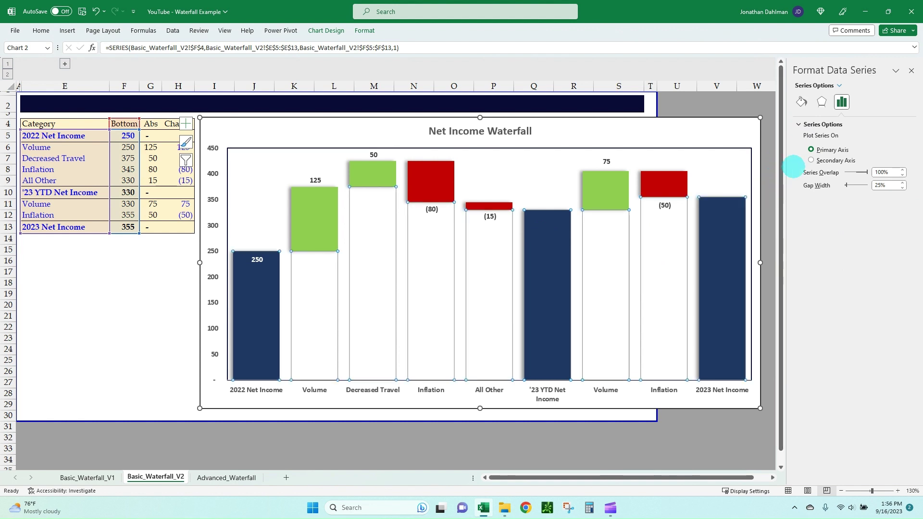
pyautogui.click(911, 71)
pyautogui.click(549, 261)
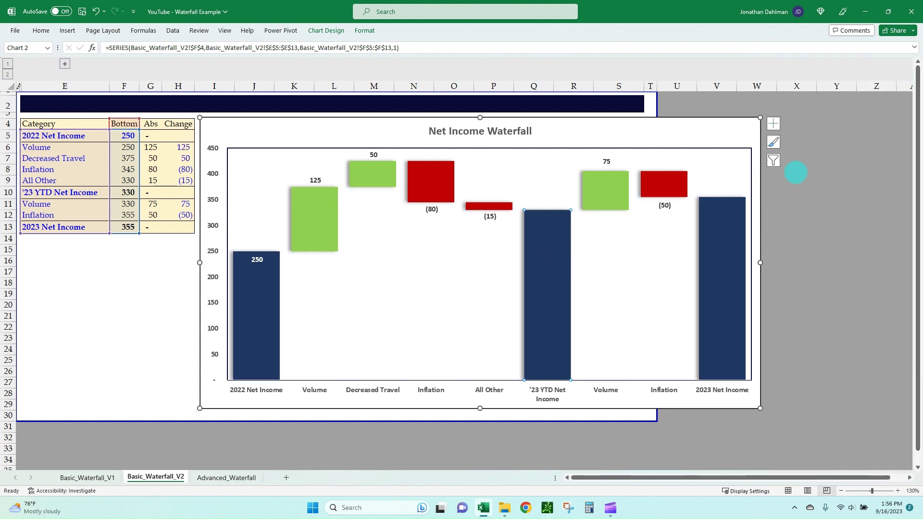
pyautogui.click(773, 123)
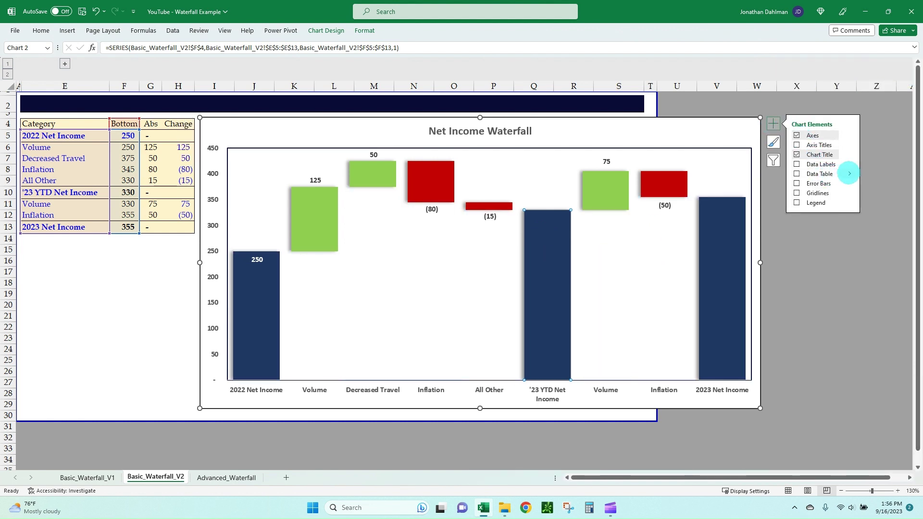
pyautogui.click(849, 164)
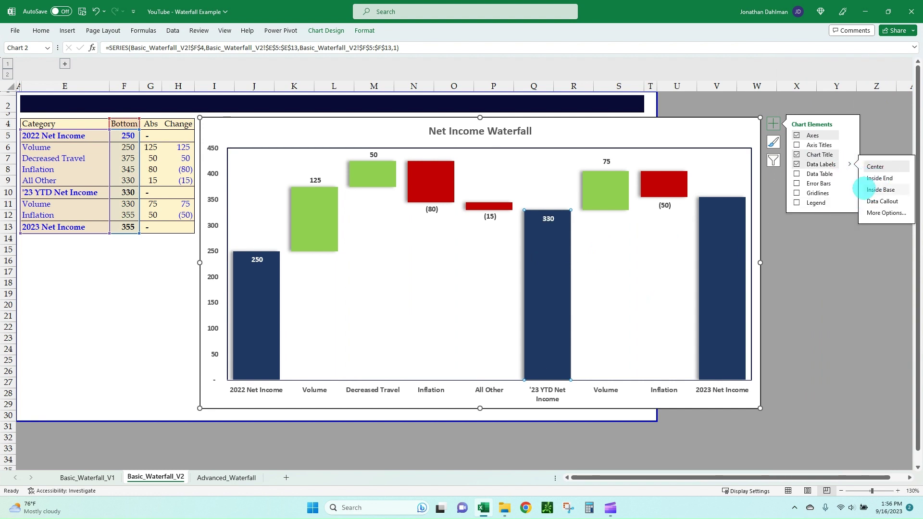
pyautogui.click(717, 233)
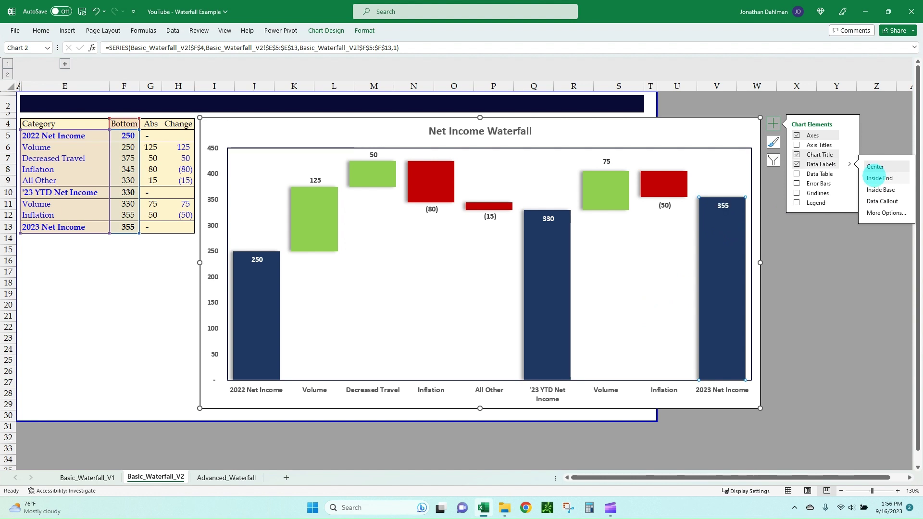
pyautogui.click(787, 303)
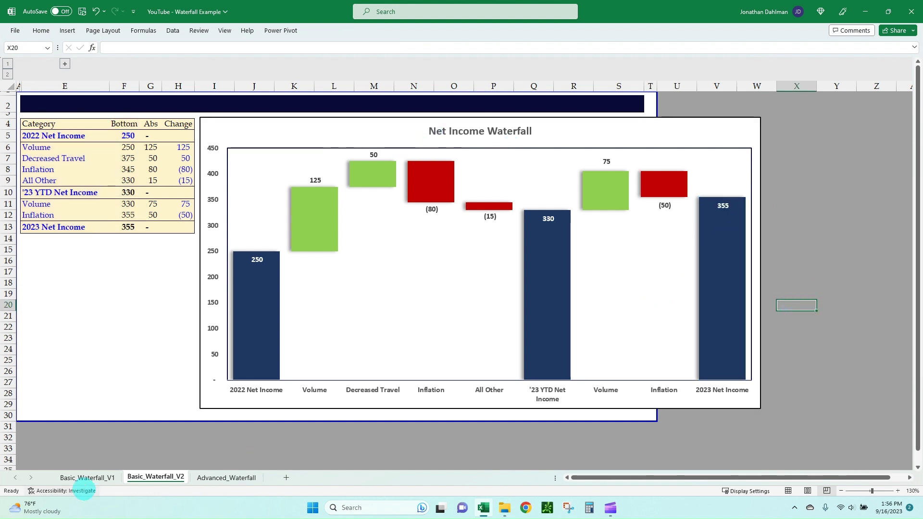
# Step: Compare the finished chart on Basic_Waterfall_V2 with the waterfall chart on Basic_Waterfall_V1
pyautogui.click(87, 477)
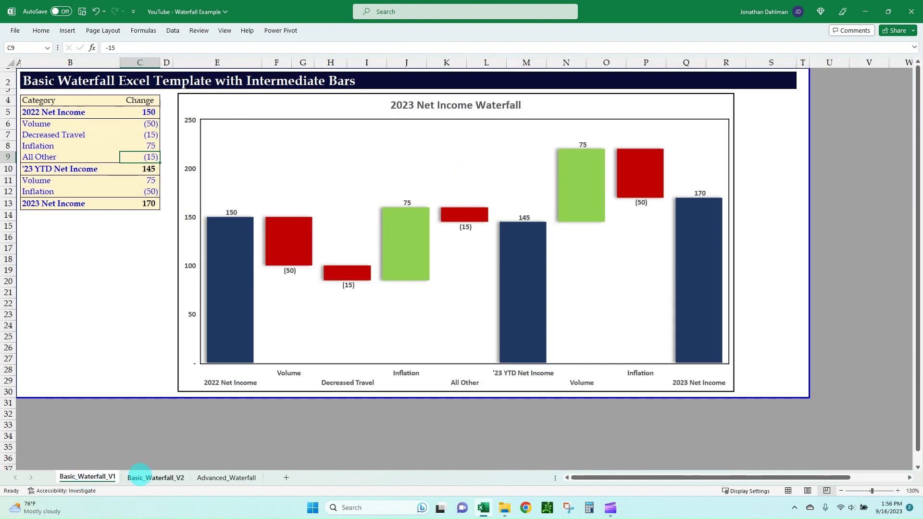
pyautogui.click(137, 478)
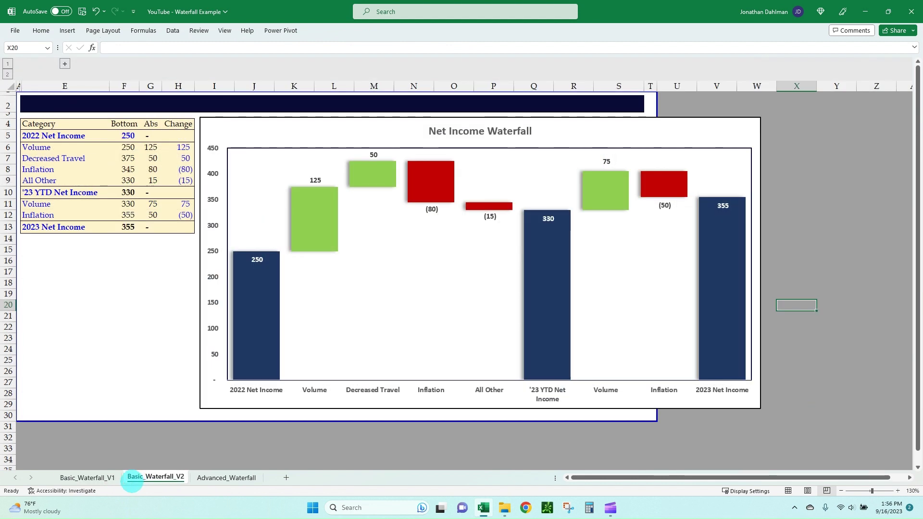
pyautogui.moveTo(502, 305)
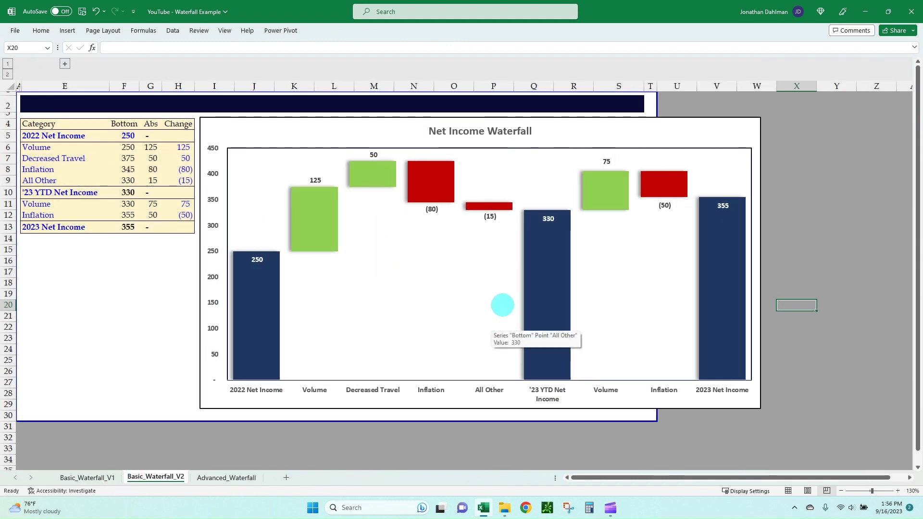
pyautogui.click(86, 477)
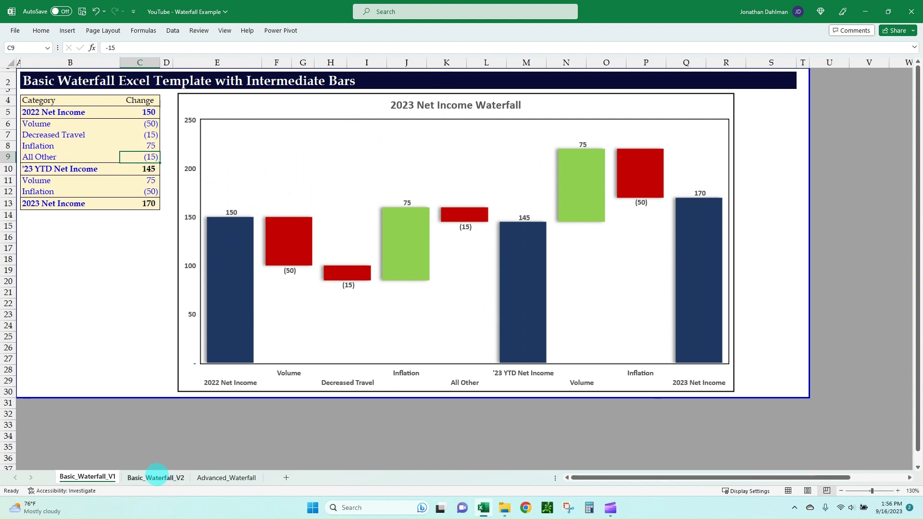
pyautogui.click(157, 478)
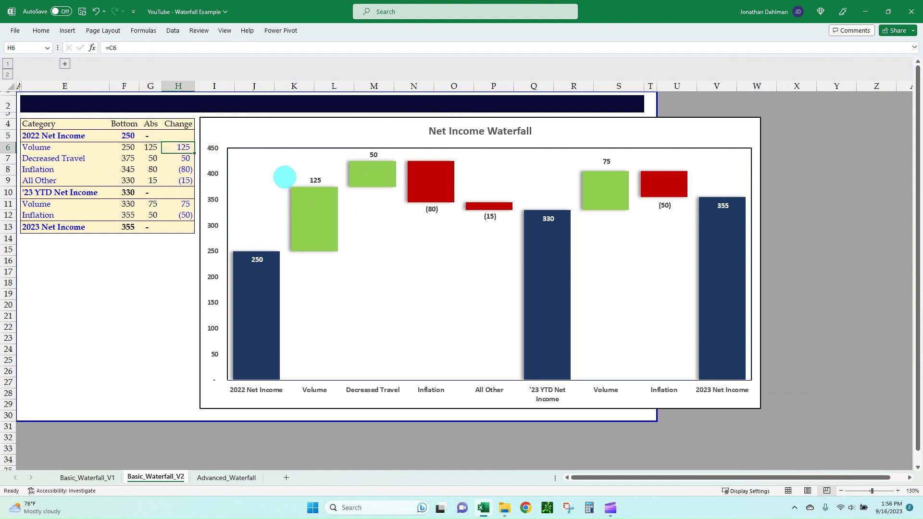
# Step: Change the first Volume row's Change value in H6 to -50 and fill its chart bar dark red
pyautogui.write('-50')
pyautogui.press('Return')
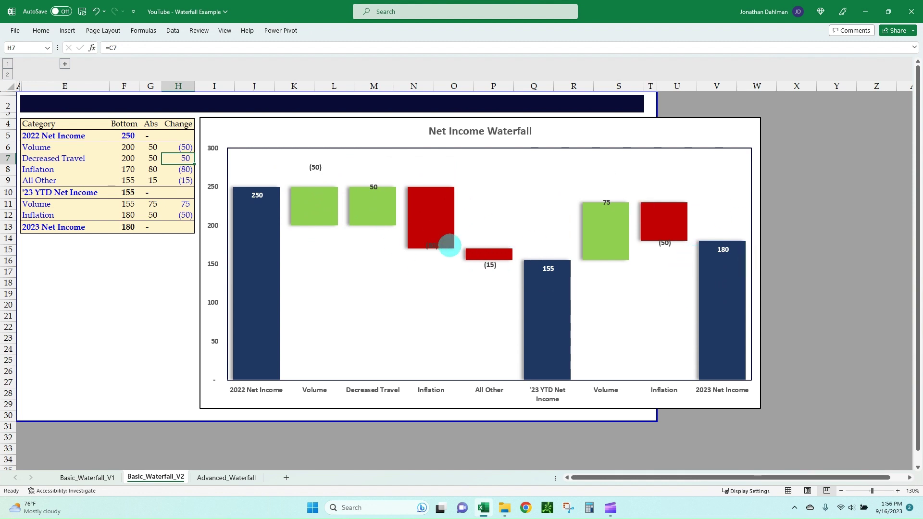
pyautogui.click(307, 206)
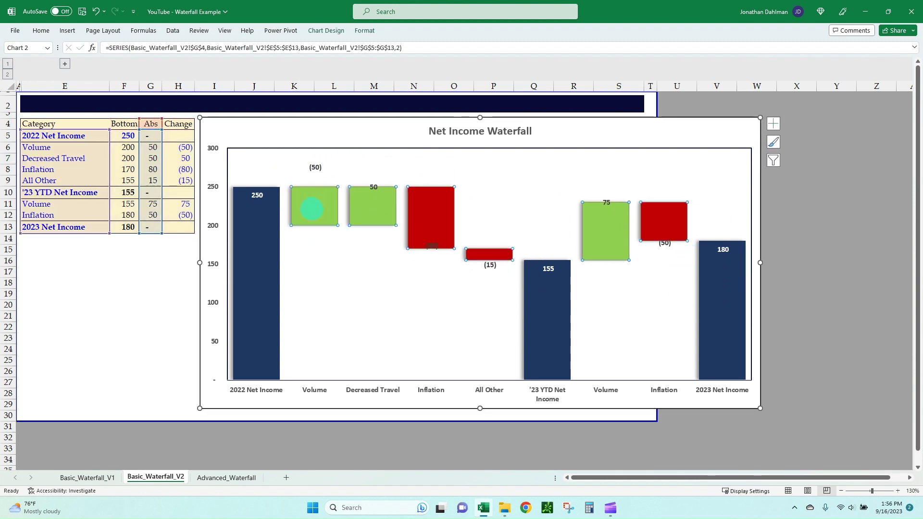
pyautogui.click(312, 208)
pyautogui.hotkey('ctrl', '1')
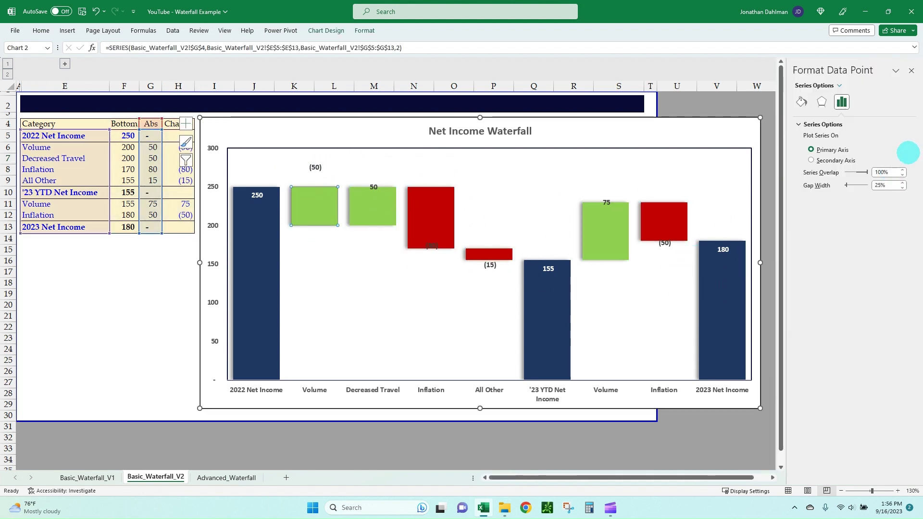
pyautogui.click(802, 102)
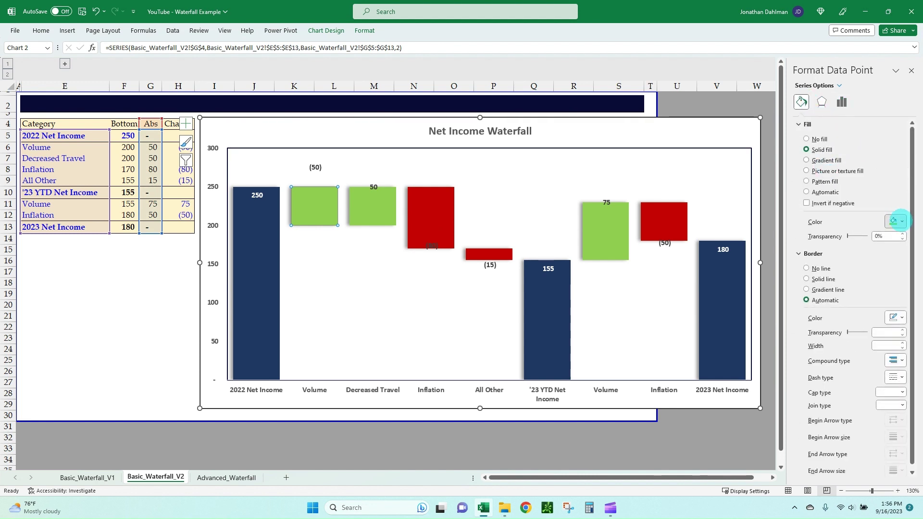
pyautogui.click(897, 222)
pyautogui.click(843, 313)
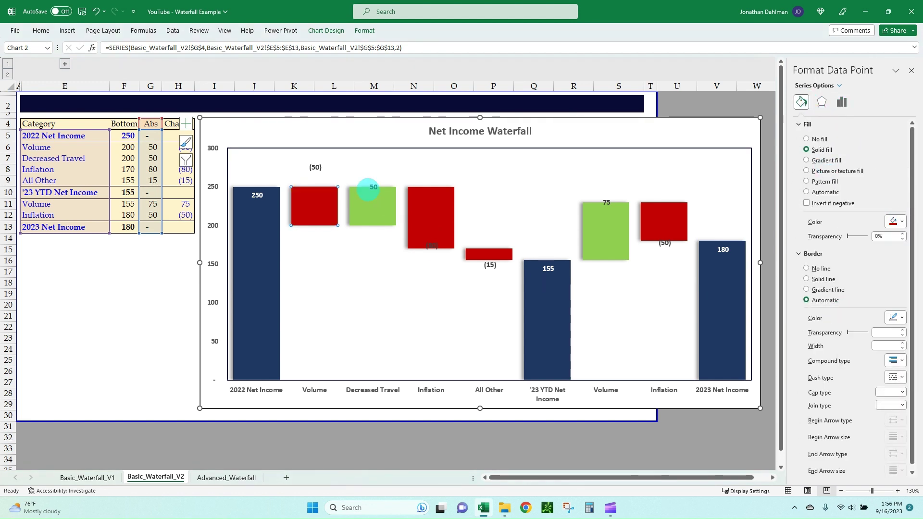
# Step: Reposition the labels of the first Volume and first Inflation bars just below their bars and the Decreased Travel label just above its bar
pyautogui.click(315, 167)
pyautogui.click(315, 168)
pyautogui.moveTo(315, 168); pyautogui.dragTo(313, 228)
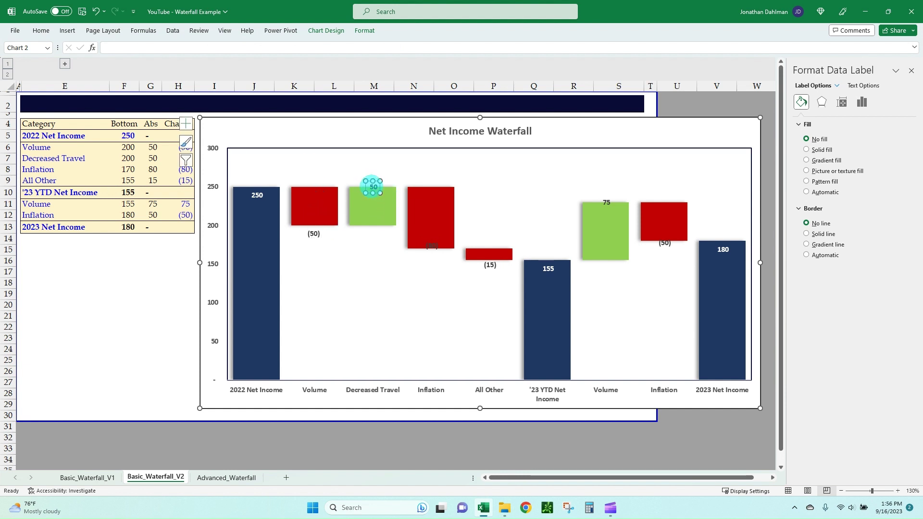
pyautogui.moveTo(380, 187); pyautogui.dragTo(380, 180)
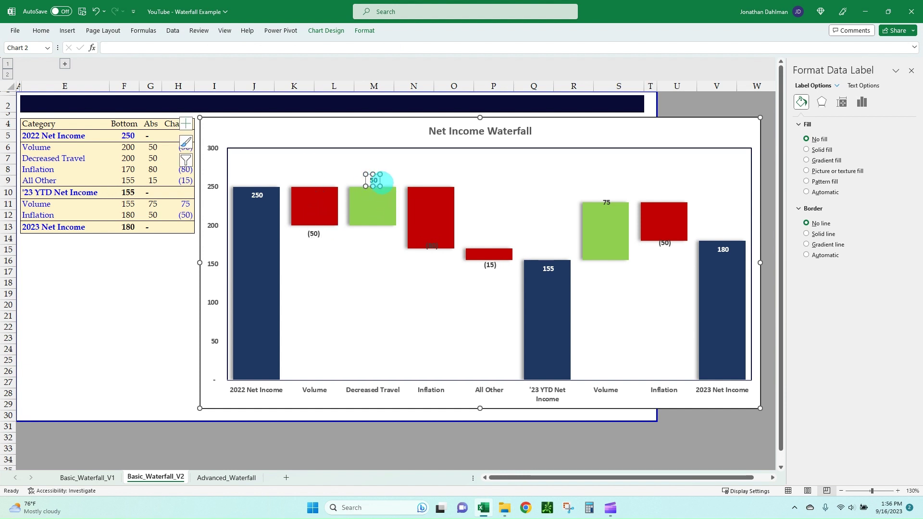
pyautogui.moveTo(437, 245); pyautogui.dragTo(439, 258)
pyautogui.click(124, 295)
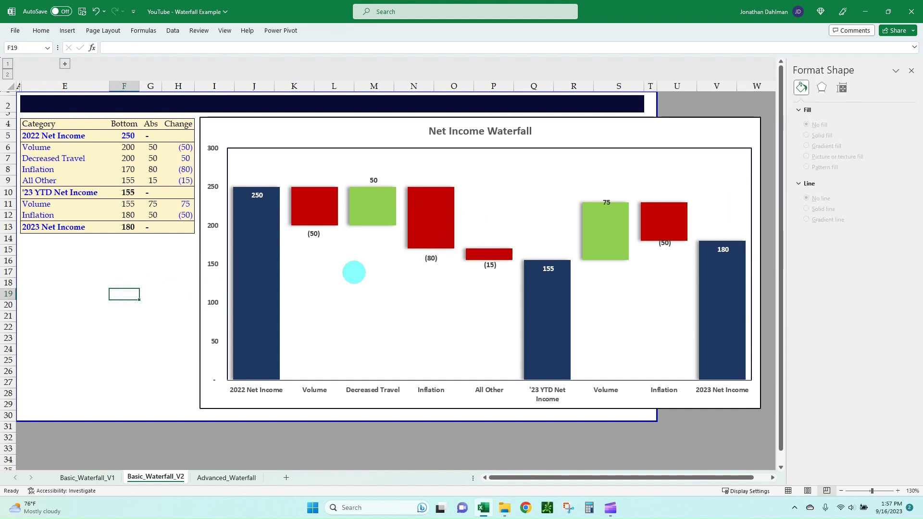
pyautogui.click(912, 70)
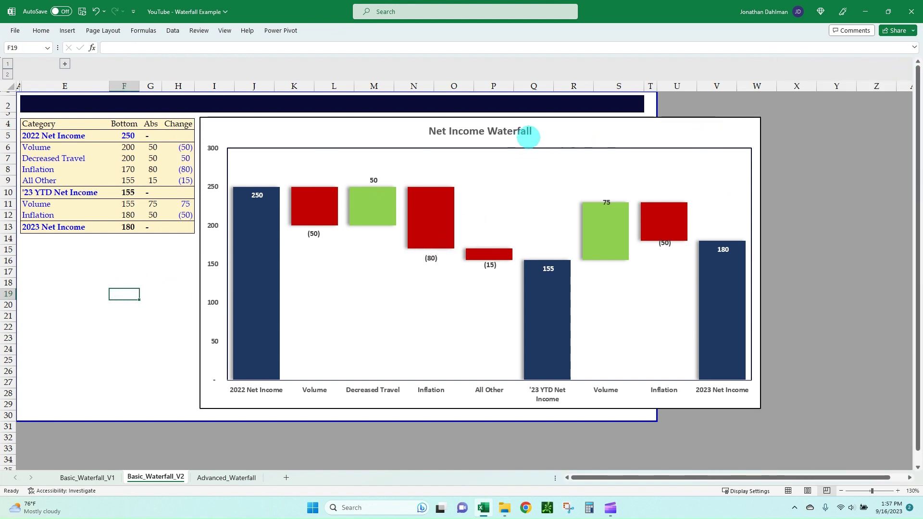
# Step: Review the split-bar chart on Advanced_Waterfall and return to the chart on Basic_Waterfall_V1
pyautogui.click(223, 478)
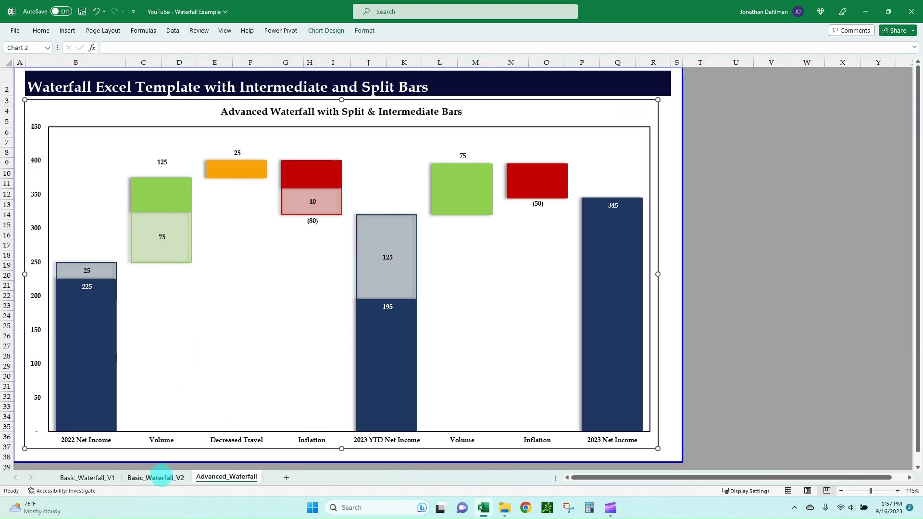
pyautogui.click(161, 478)
pyautogui.click(89, 477)
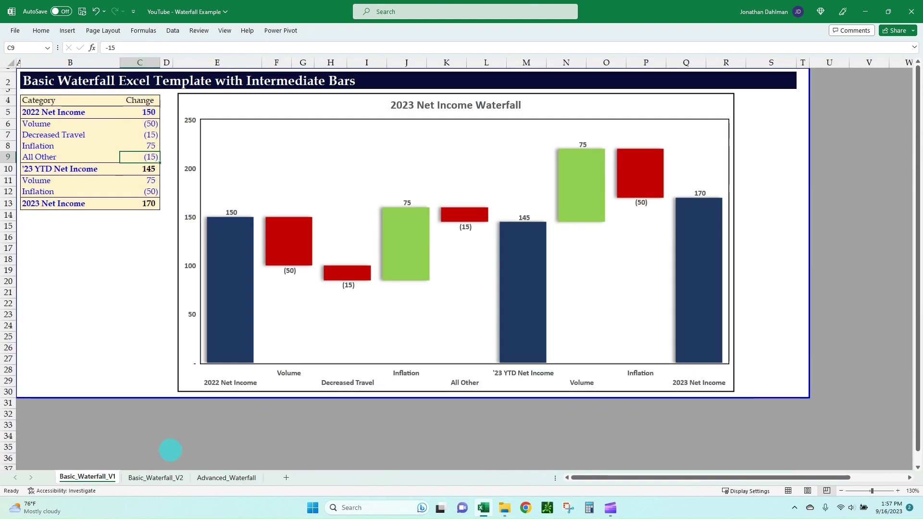
pyautogui.click(72, 270)
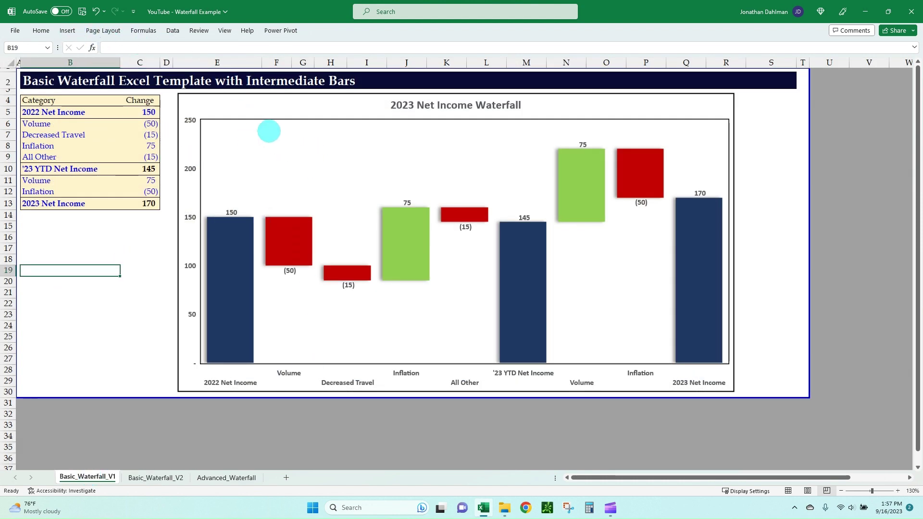
pyautogui.click(291, 108)
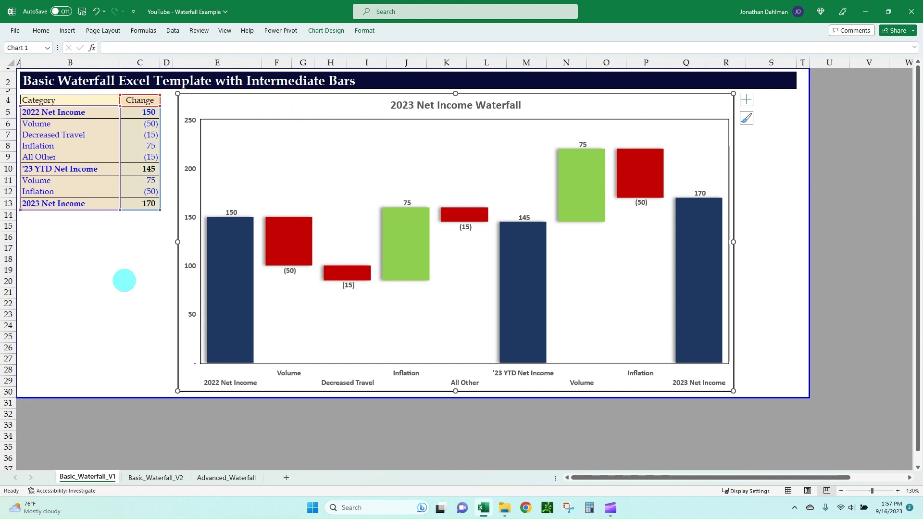
pyautogui.click(124, 280)
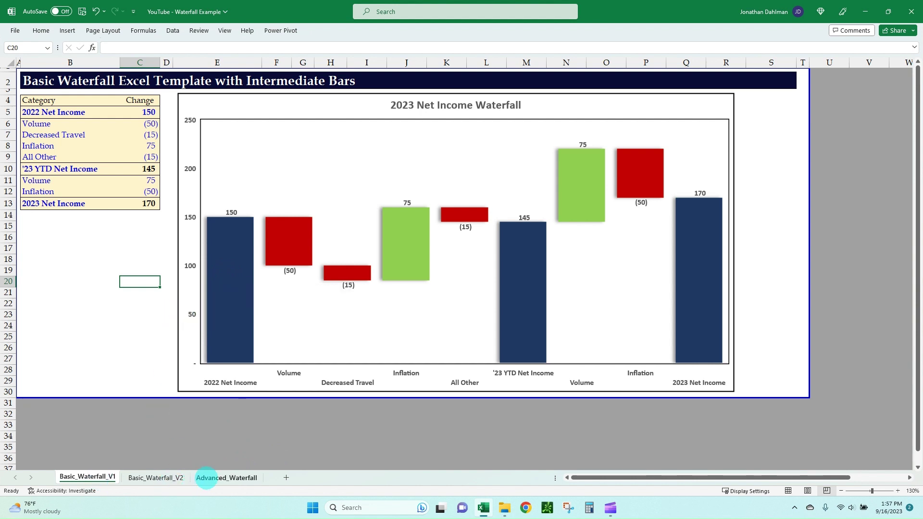
# Step: Open the Advanced_Waterfall sheet and move its chart aside to uncover the Base, Bottom and Mid columns of the data table
pyautogui.click(212, 477)
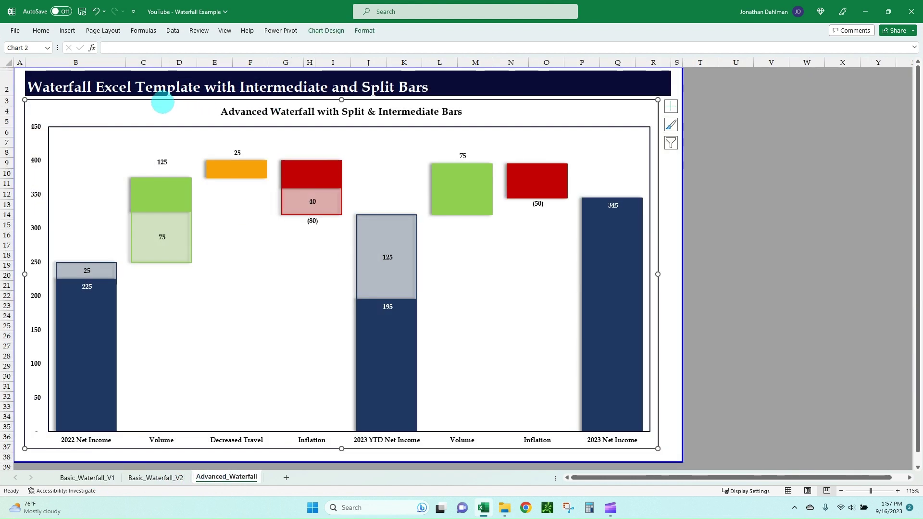
pyautogui.moveTo(163, 103); pyautogui.dragTo(406, 97)
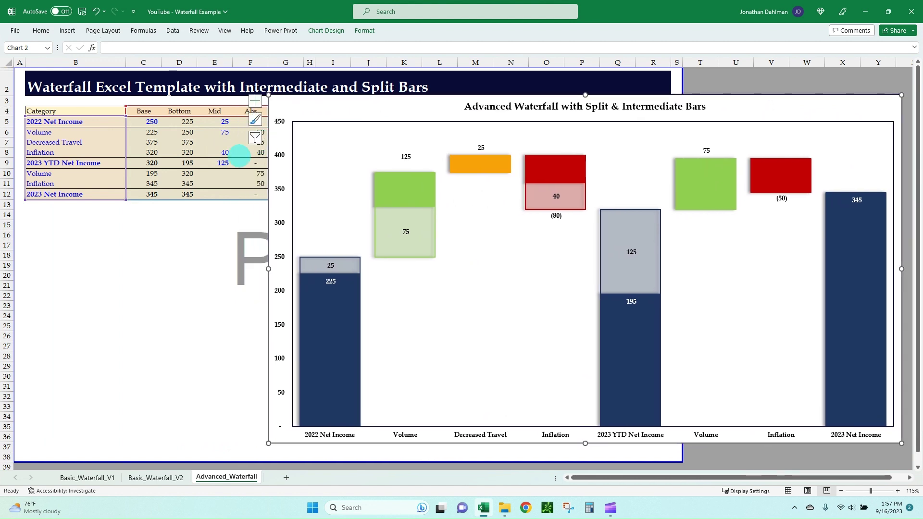
pyautogui.press('Escape')
# Step: Set the 2022 Net Income Mid value in E5 to 0, and try 0 for the first Volume row's Mid value in E6 before setting it to 50
pyautogui.click(226, 121)
pyautogui.write('0')
pyautogui.press('Return')
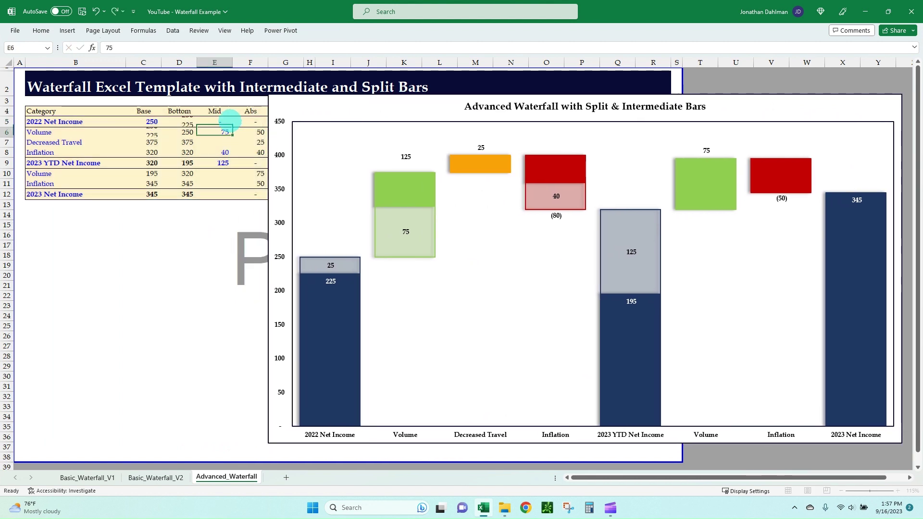
pyautogui.write('0')
pyautogui.hotkey('ctrl', 'Return')
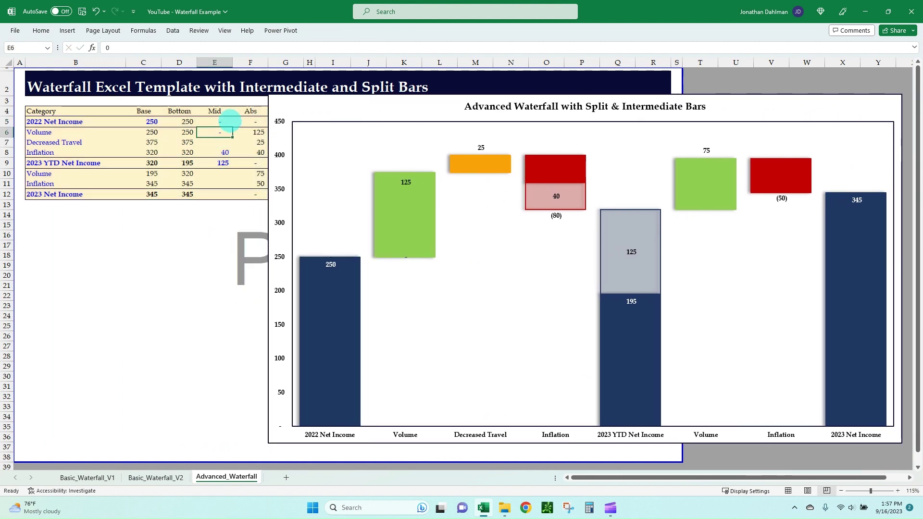
pyautogui.write('50')
pyautogui.press('Return')
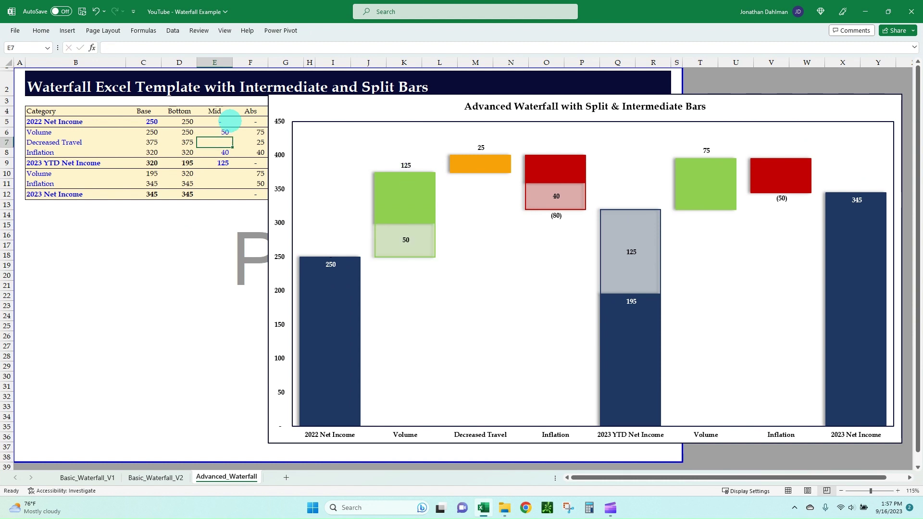
# Step: Move the chart back over the data table directly below the sheet title and deselect it
pyautogui.click(395, 97)
pyautogui.moveTo(406, 96); pyautogui.dragTo(160, 101)
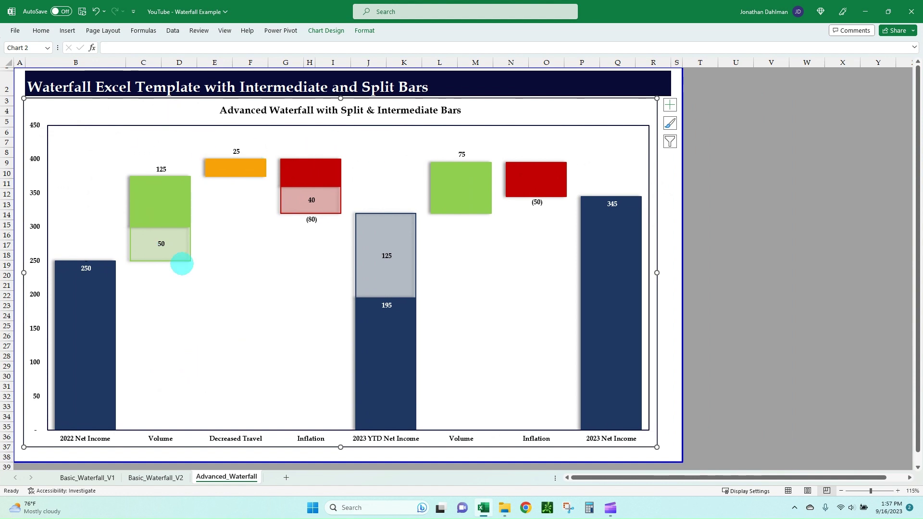
pyautogui.moveTo(411, 282)
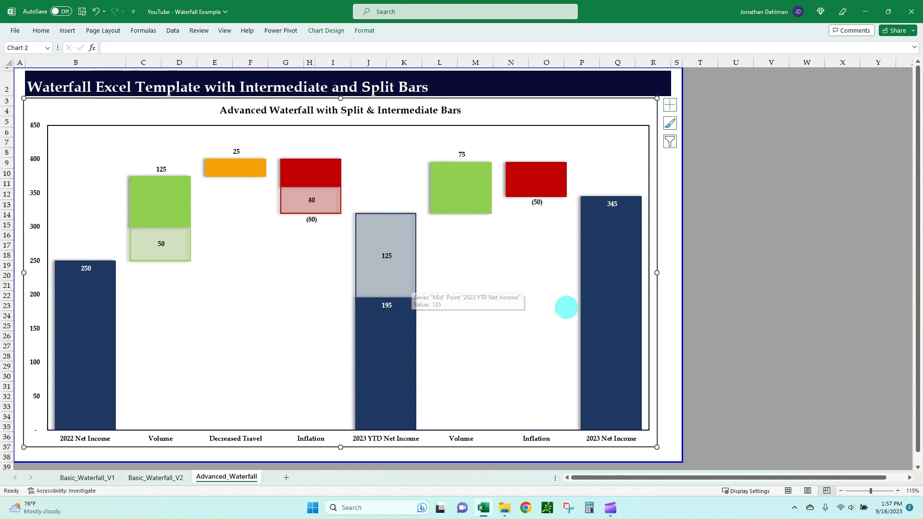
pyautogui.click(703, 226)
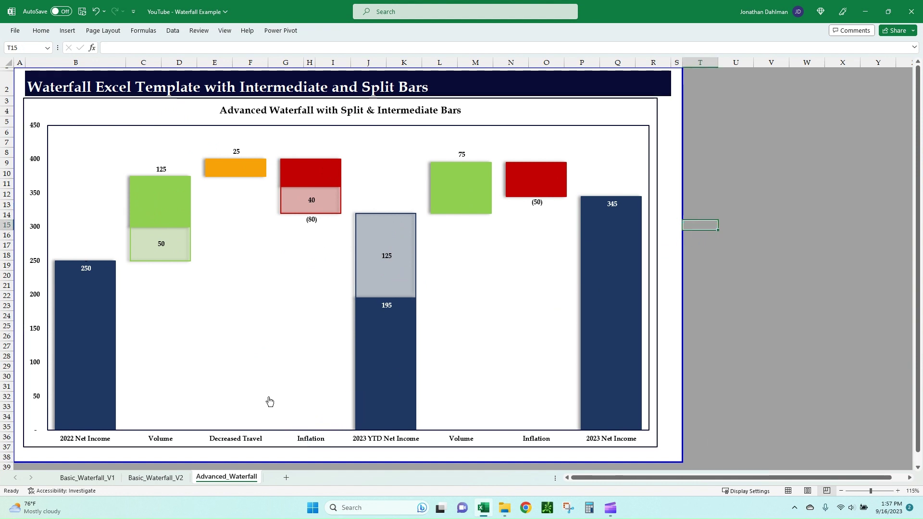